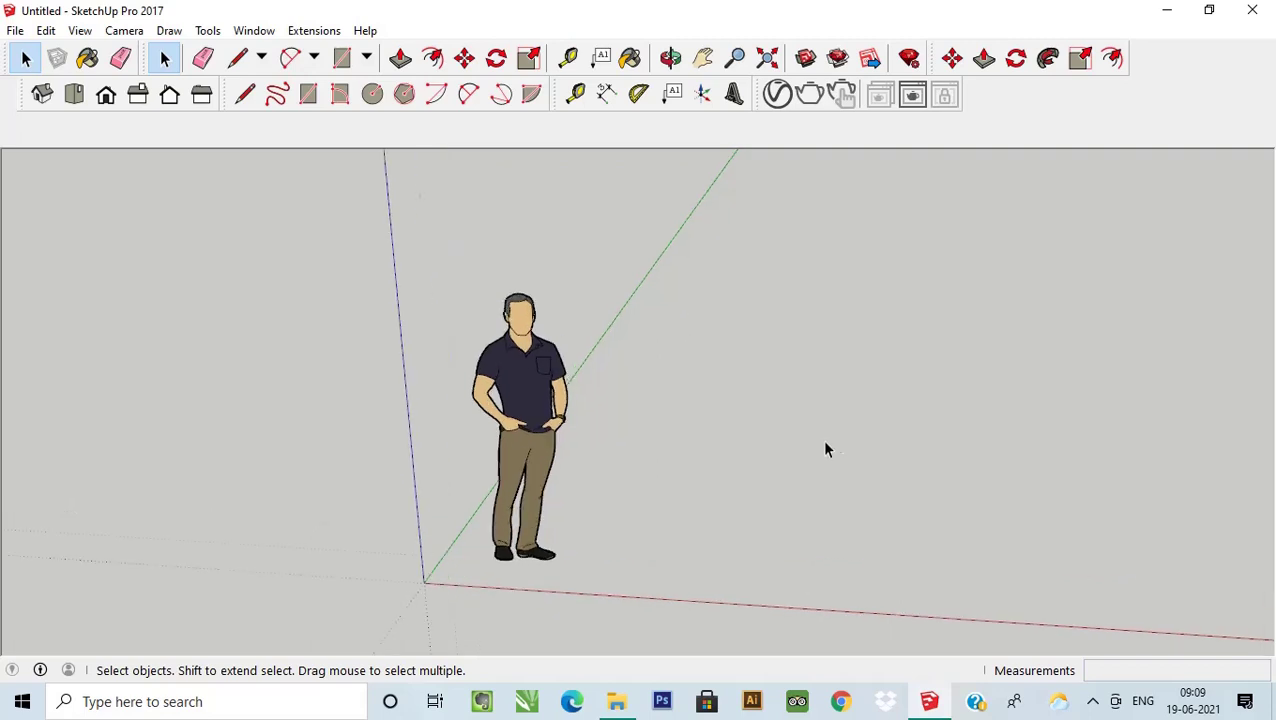
scroll(815, 389, "up", 1)
- Delete the standing figure from the model
left_click(529, 385)
key("Delete")
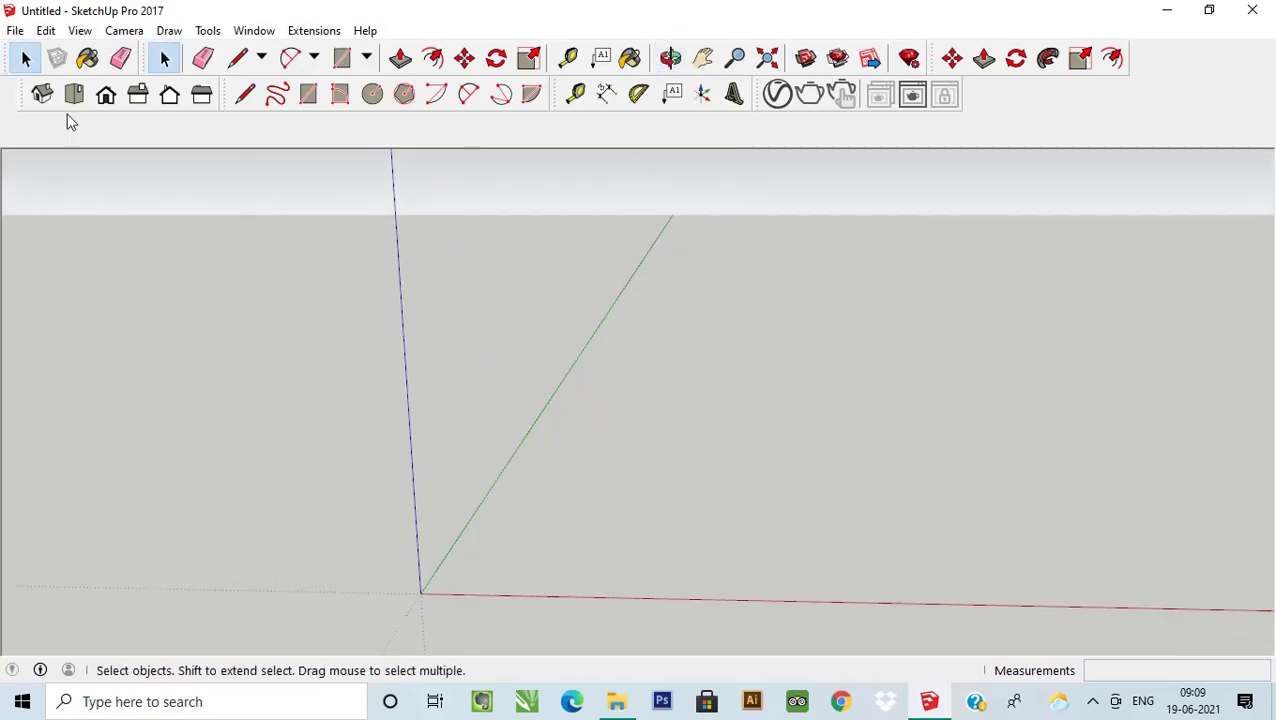
- In Top view, draw a 15.7" × 15.7" square face starting at the origin
left_click(74, 93)
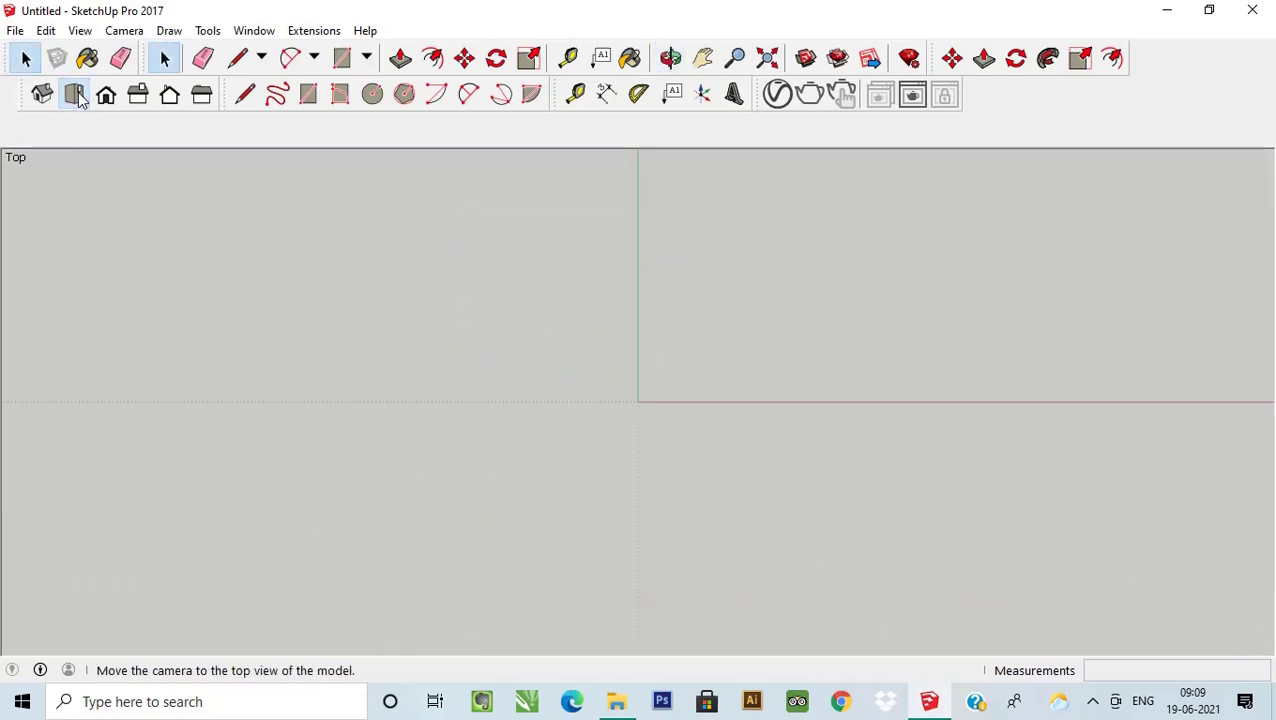
left_click(308, 93)
left_click(417, 477)
type("15.")
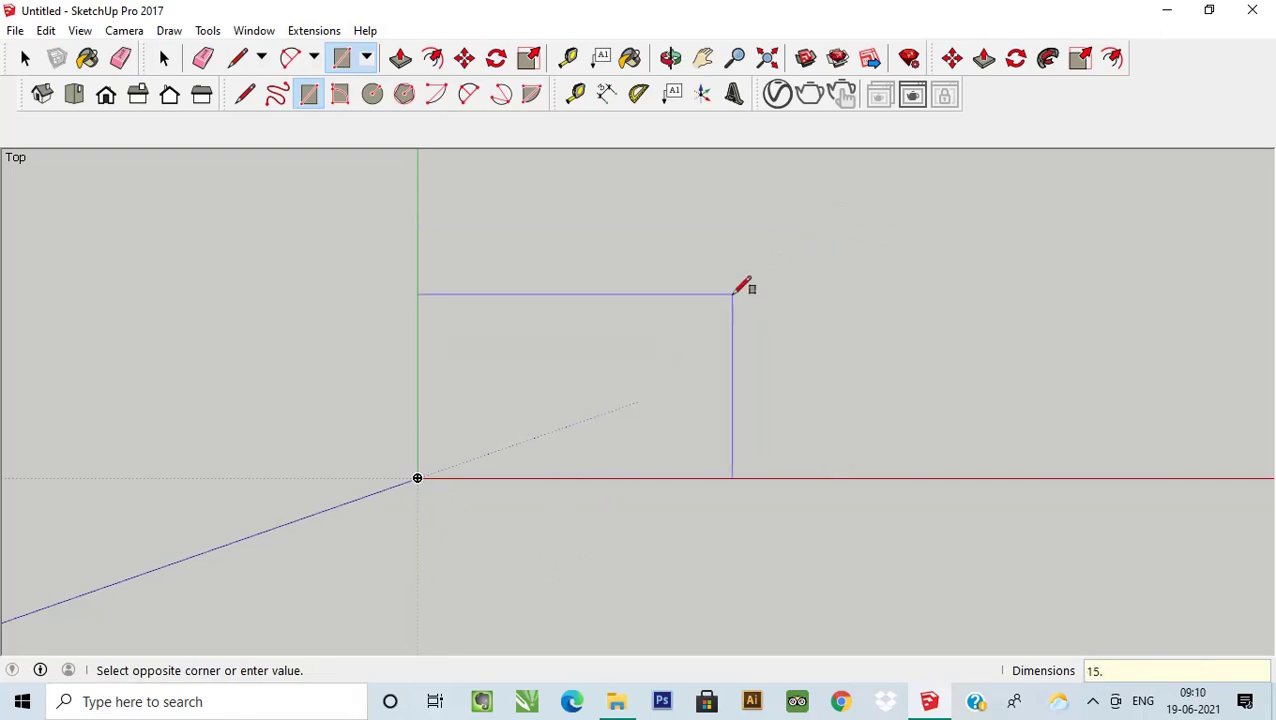
type("7\",15.7")
type("\"")
key("Return")
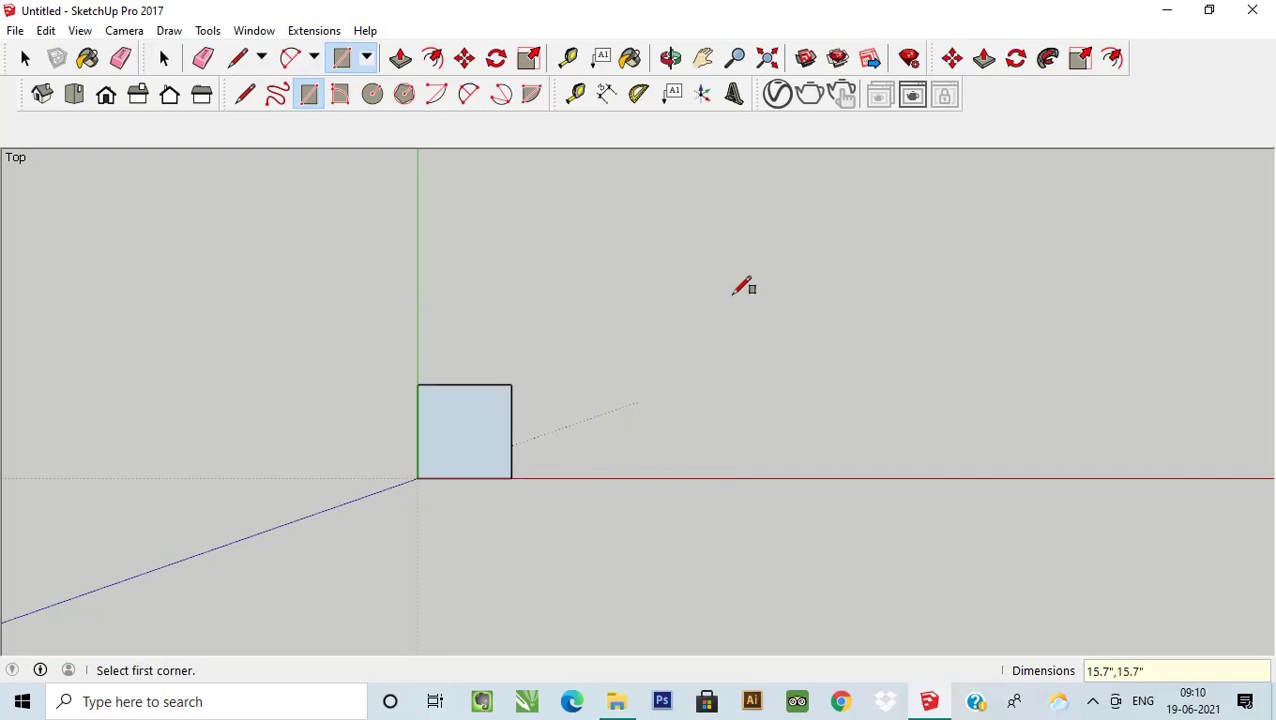
middle_click_drag(492, 460, 407, 332)
- Make the square face and its edges into a group
key("space")
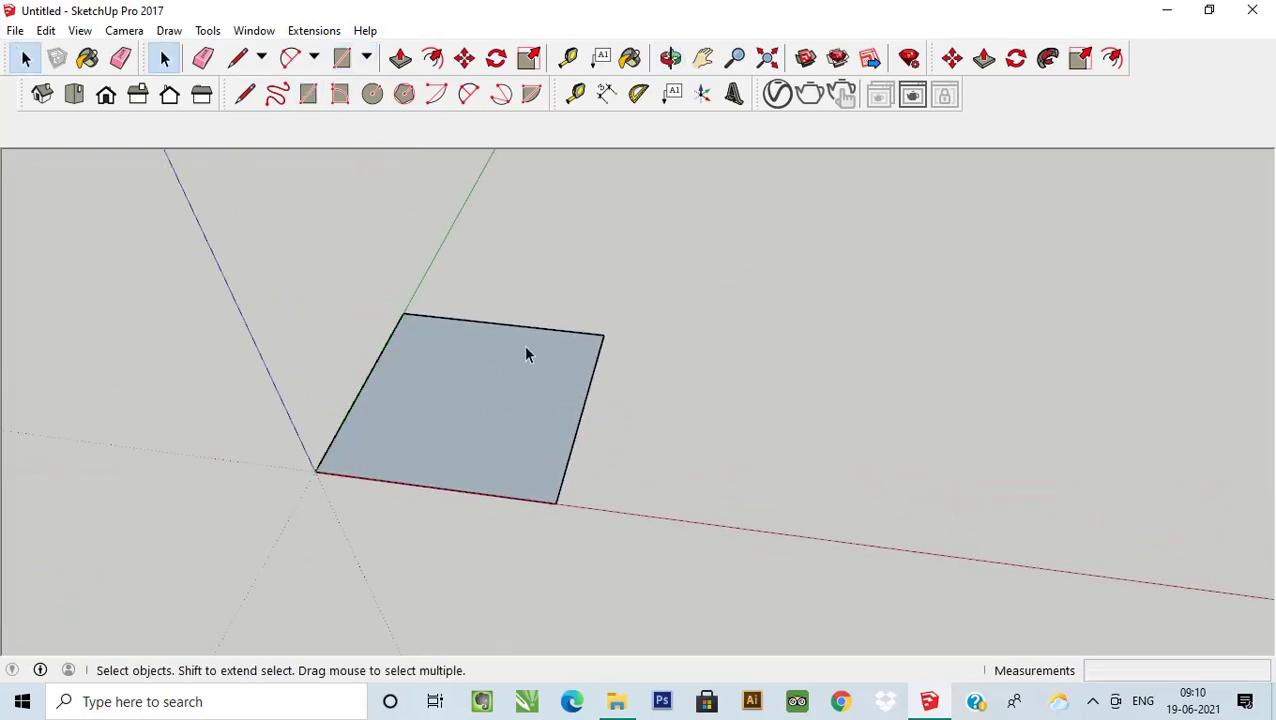
double_click(525, 348)
right_click(528, 357)
left_click(609, 515)
left_click(715, 430)
scroll(483, 401, "up", 2)
- Inside the group, push/pull the square up 1" into a base slab
double_click(483, 402)
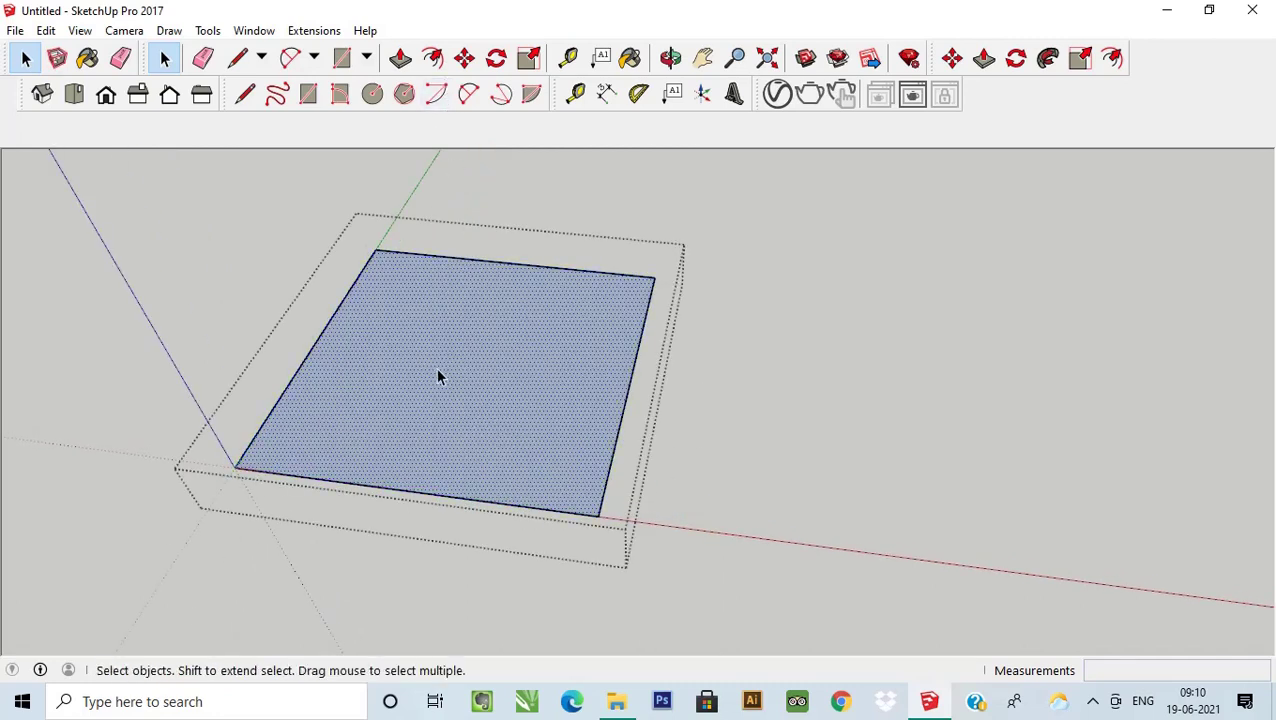
left_click(402, 62)
left_click(459, 411)
type("1")
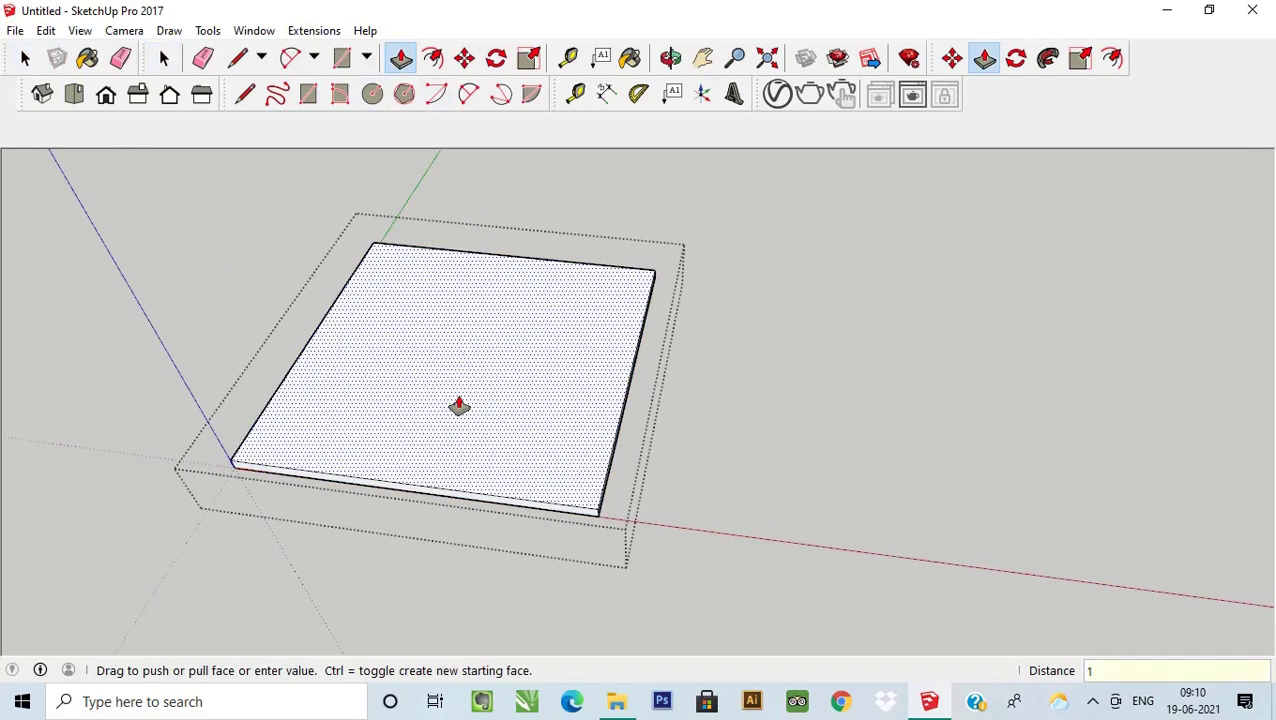
key("Return")
left_click(26, 58)
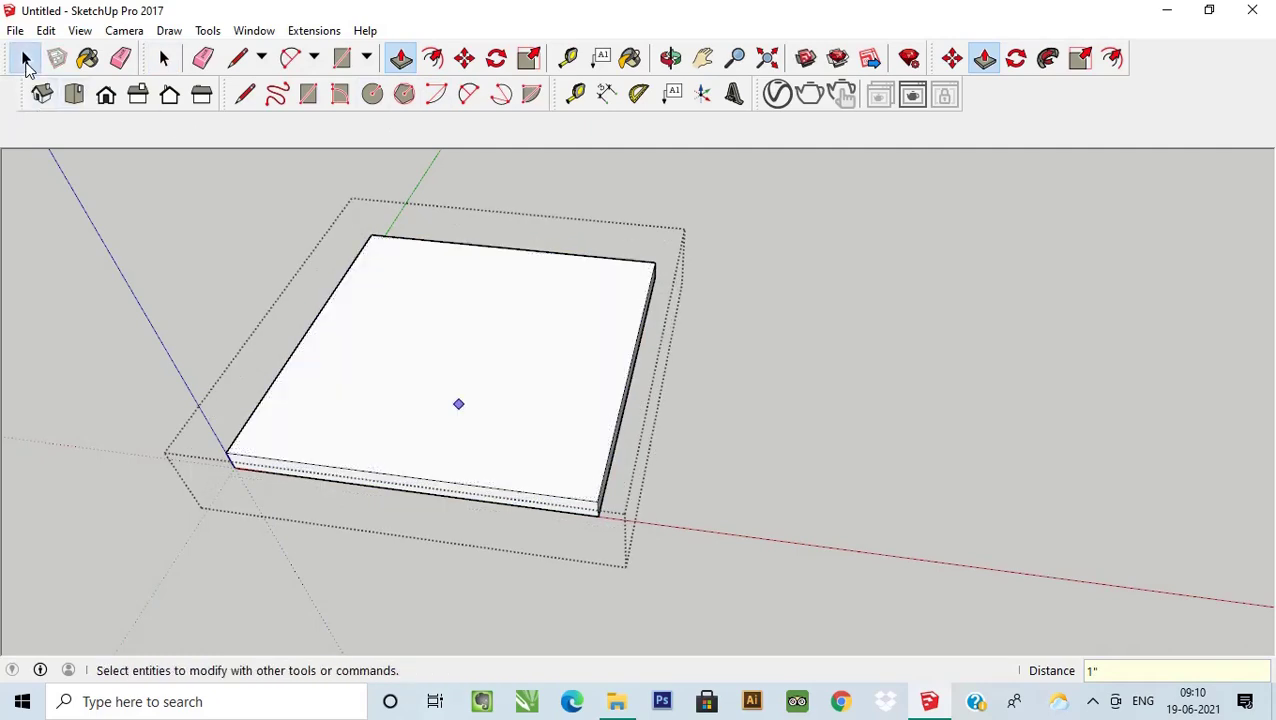
scroll(259, 356, "down", 2)
mouse_move(261, 356)
middle_mouse_down()
mouse_move(370, 447)
mouse_move(487, 364)
mouse_move(416, 436)
mouse_move(330, 344)
mouse_move(444, 293)
mouse_move(524, 231)
mouse_move(535, 419)
mouse_move(477, 271)
middle_mouse_up()
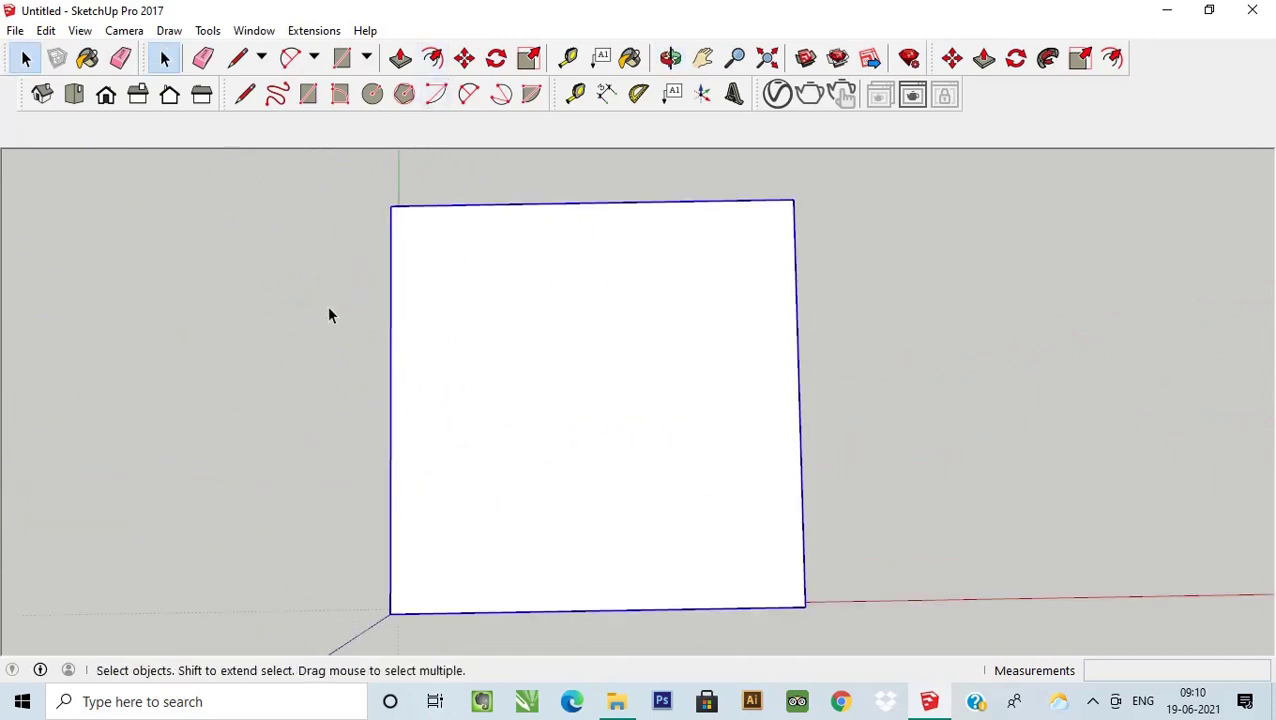
- Place guides 1" in from the slab's left, top and right edges
left_click(568, 58)
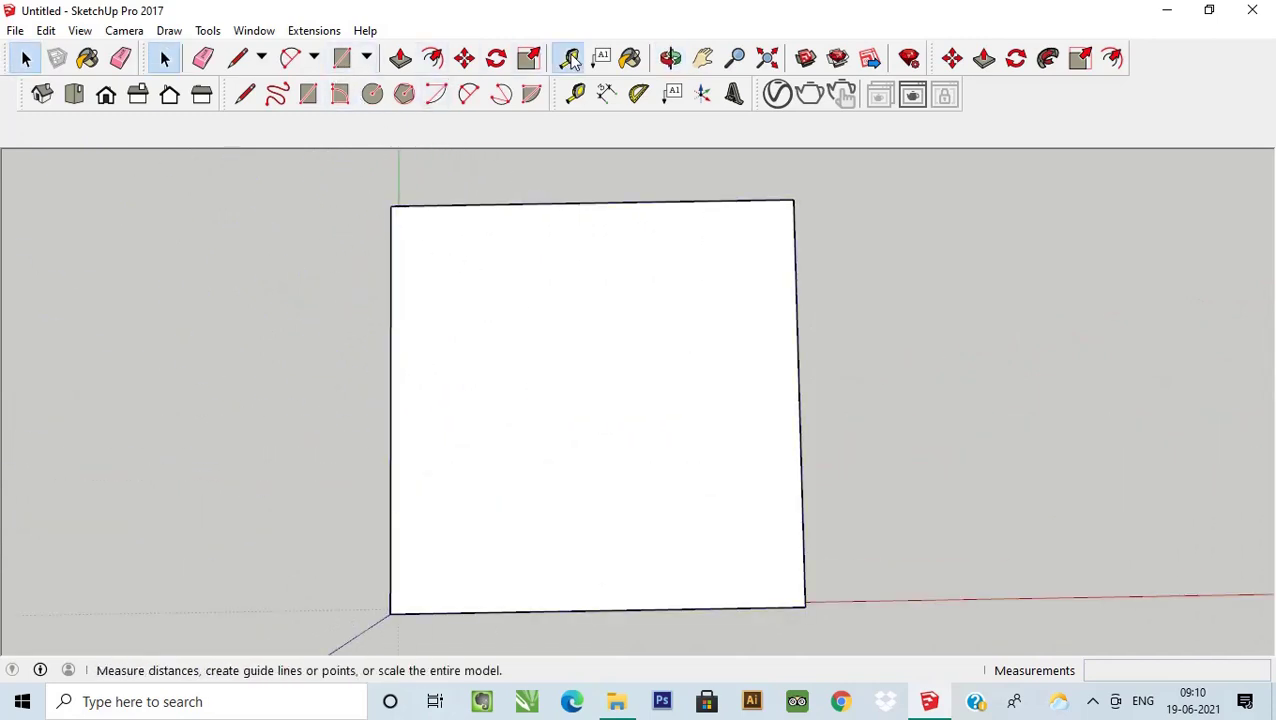
left_click(390, 343)
type("1\"")
key("Return")
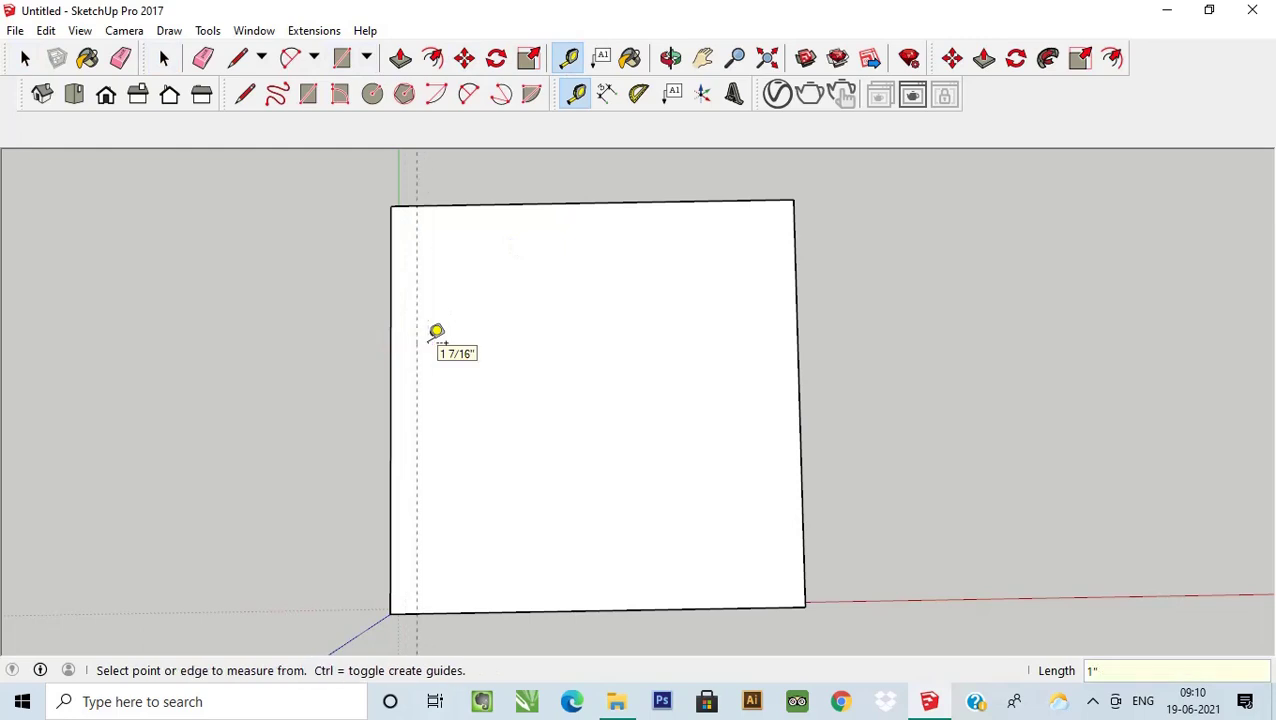
left_click(525, 204)
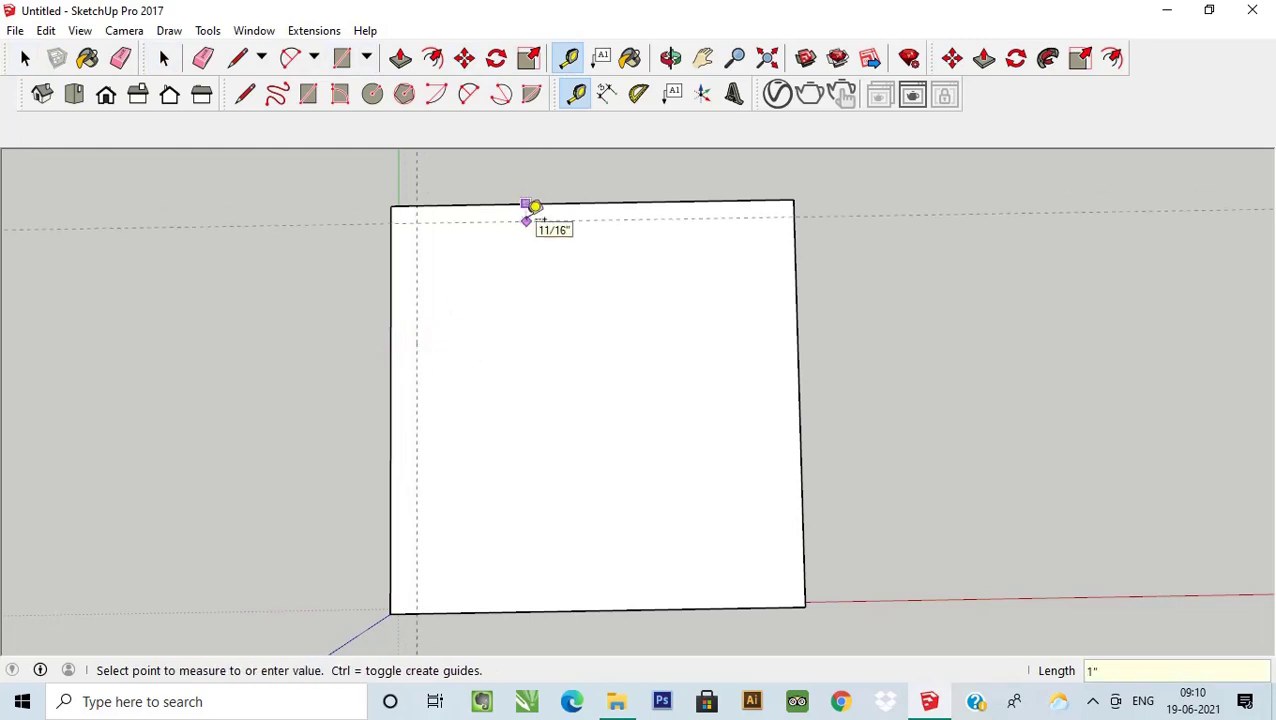
key("Return")
left_click(797, 305)
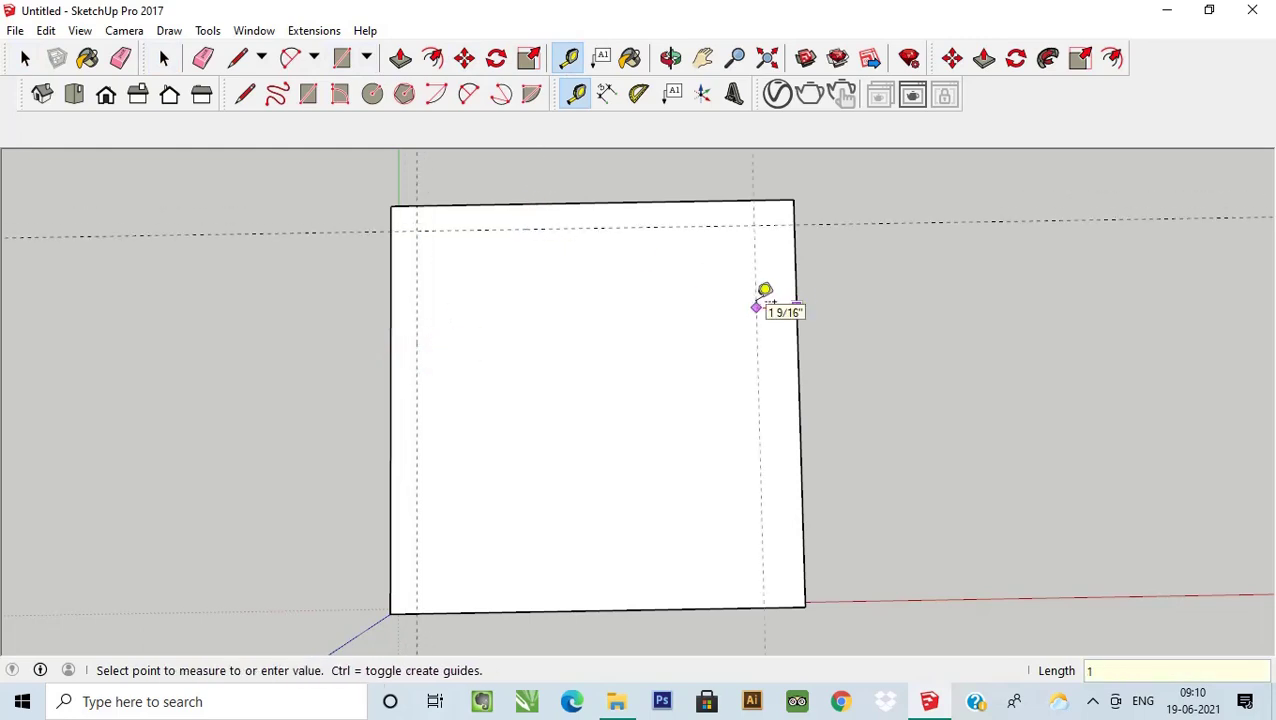
key("Return")
- Draw a thin rectangular strip along the slab's left edge
key("r")
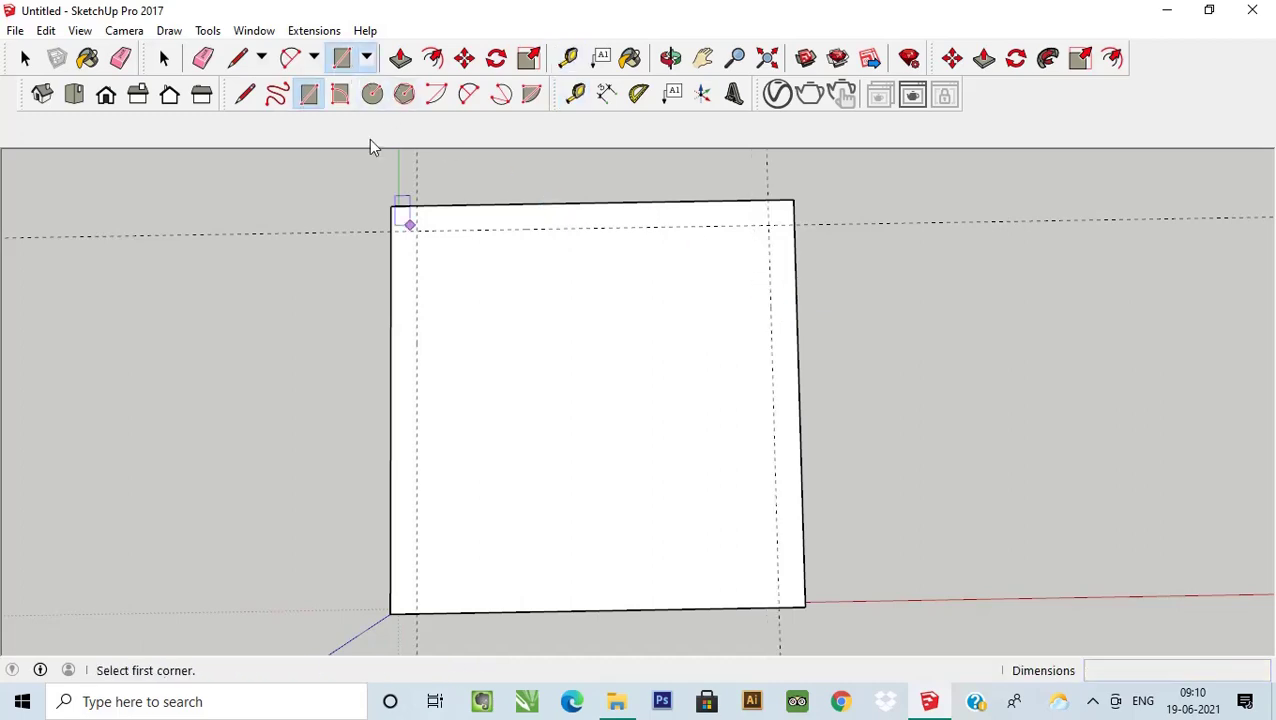
left_click(390, 205)
left_click(418, 611)
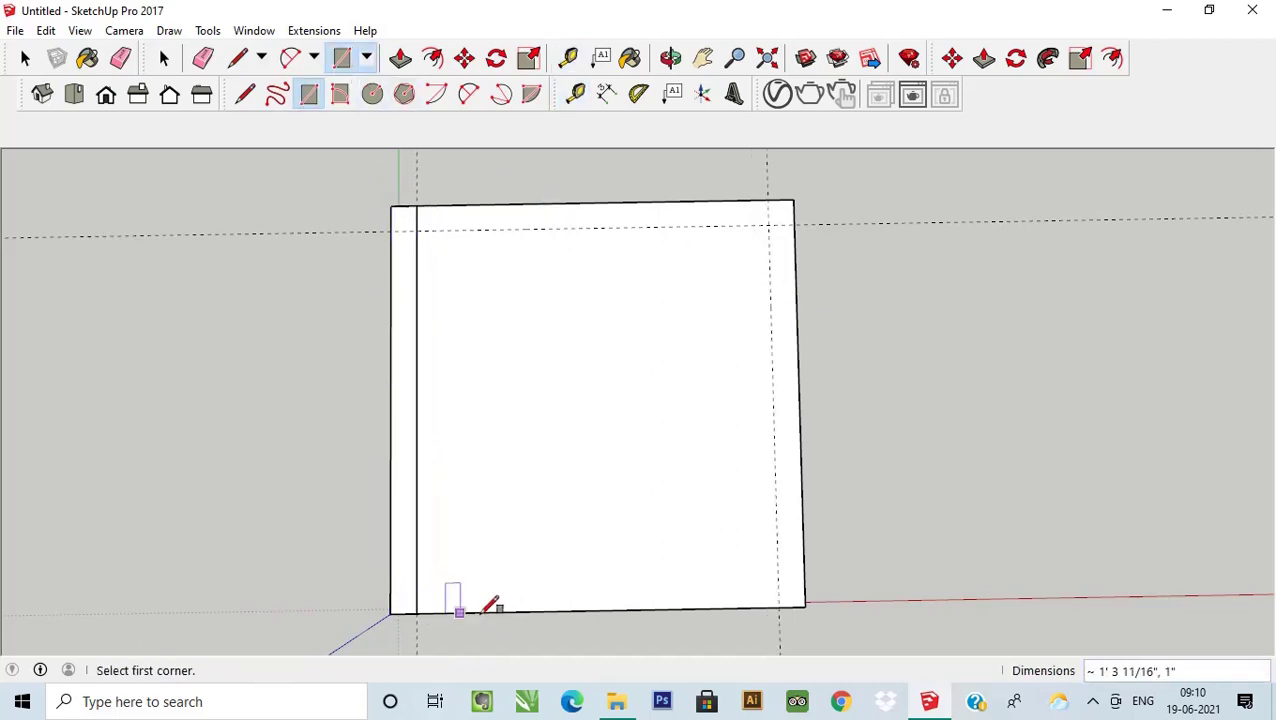
mouse_move(490, 604)
middle_mouse_down()
mouse_move(435, 345)
mouse_move(441, 478)
mouse_move(401, 359)
middle_mouse_up()
- Make the thin left strip its own group
scroll(401, 359, "up", 2)
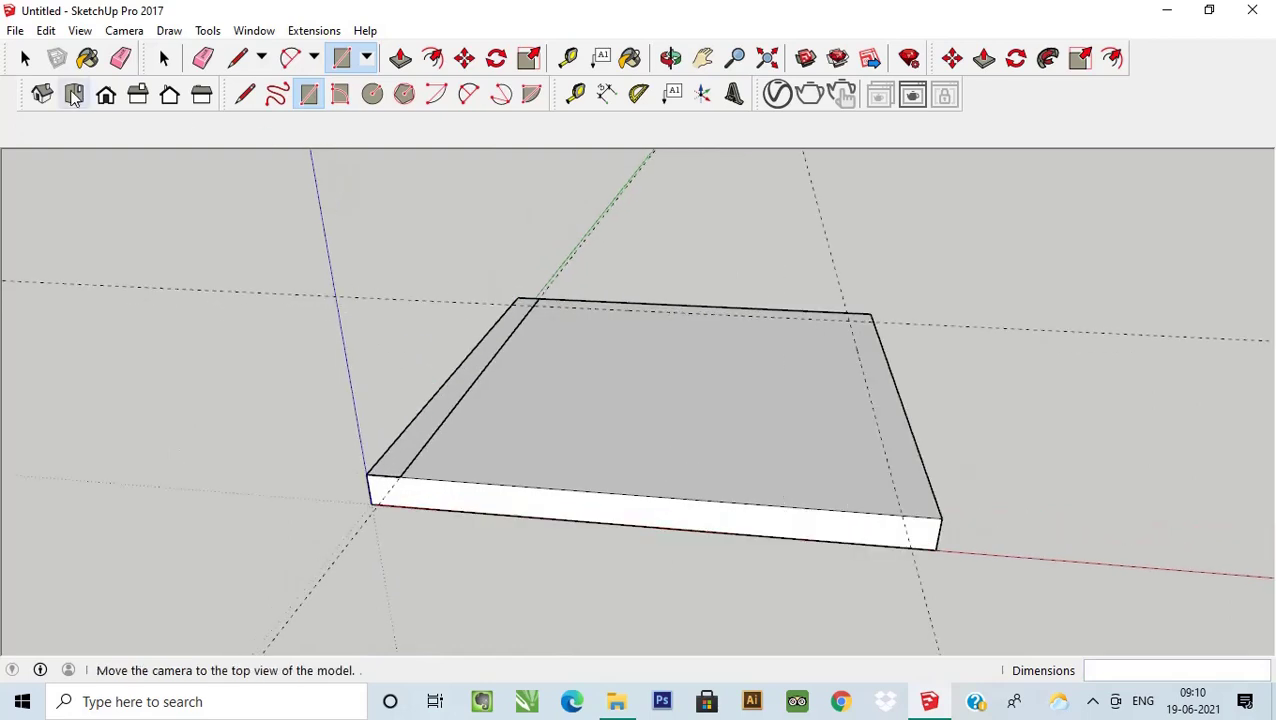
left_click(25, 58)
scroll(535, 427, "up", 3)
left_click(513, 421)
right_click(511, 411)
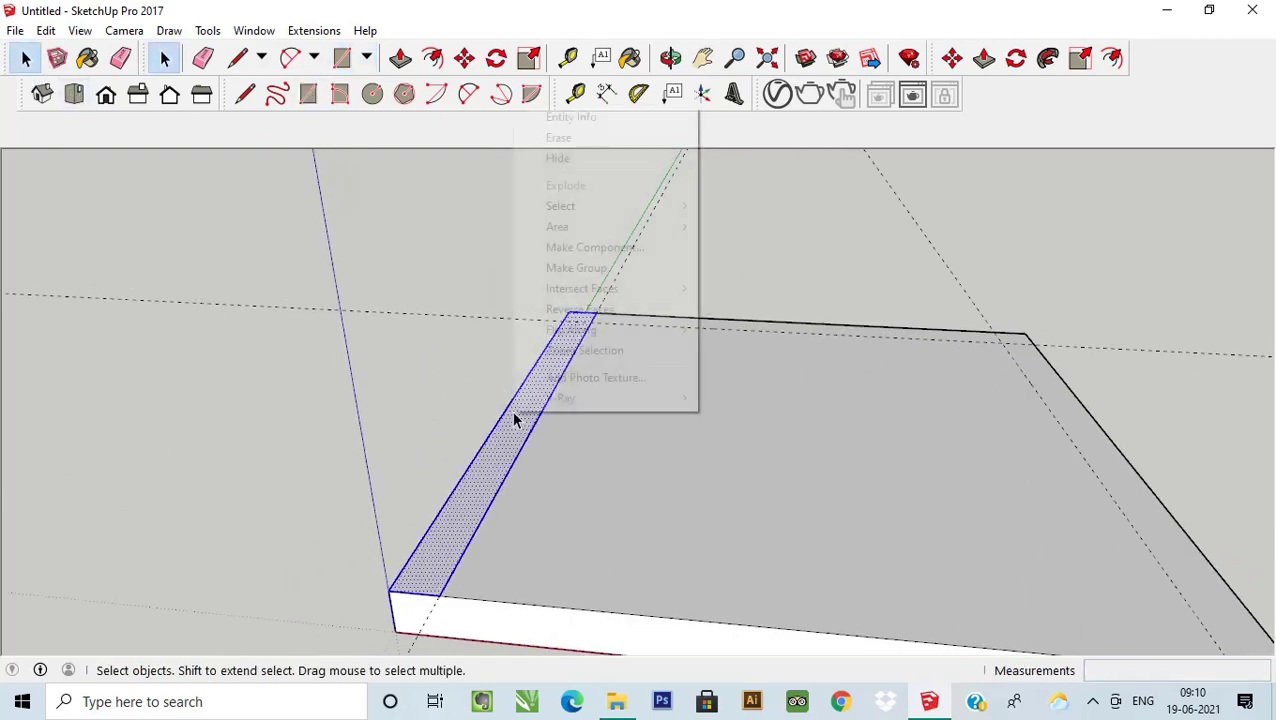
left_click(590, 270)
- Inside the strip group, push/pull it up 1' 3 1/2" into a side wall
double_click(528, 419)
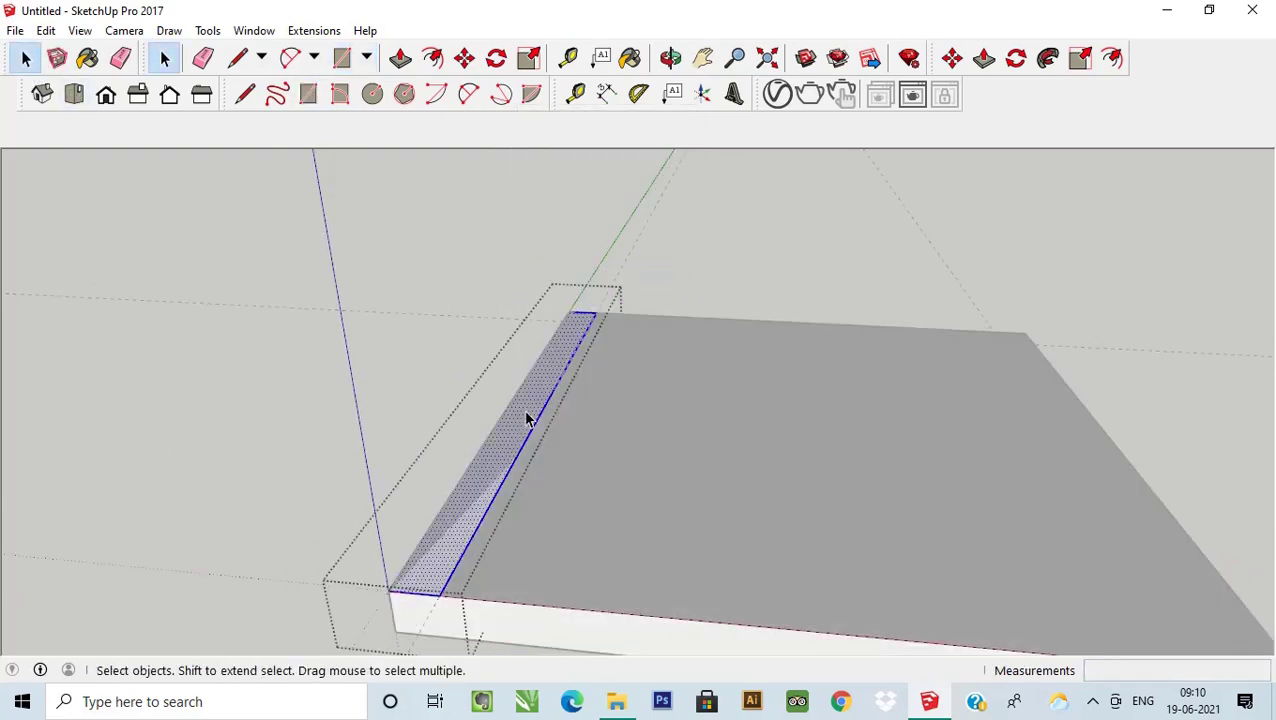
left_click(400, 58)
left_click(547, 347)
type("15.5\"")
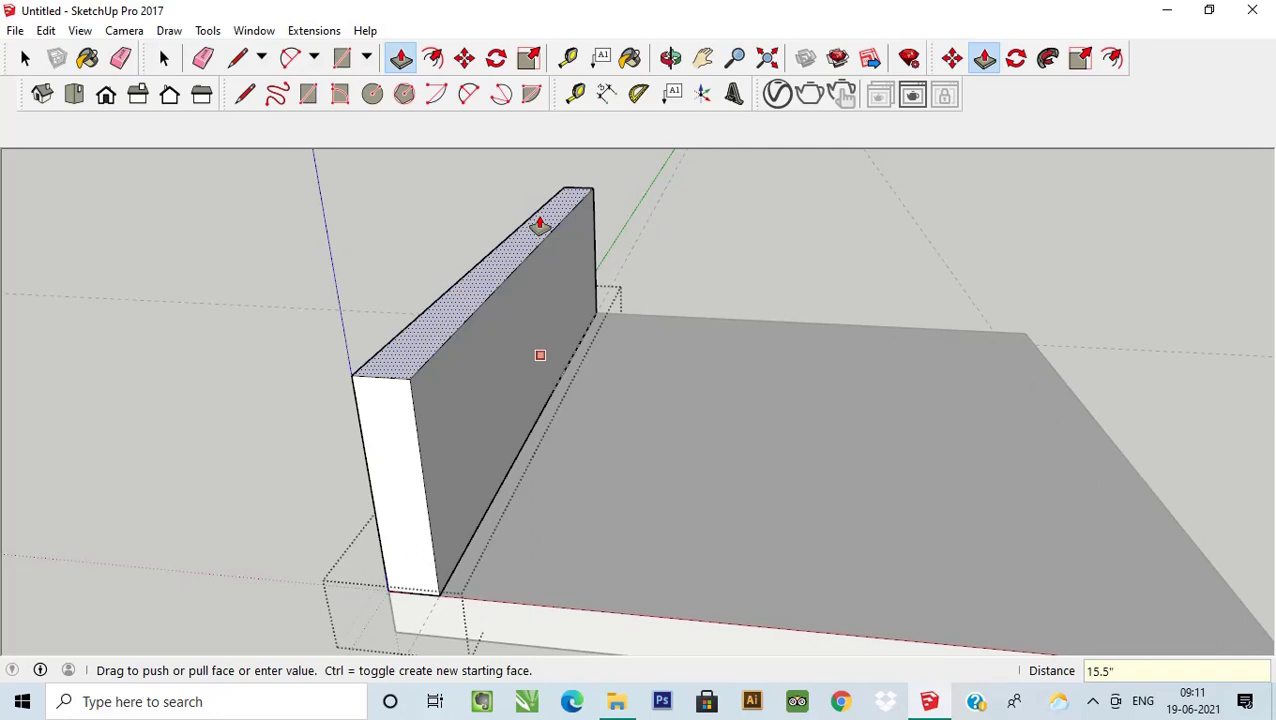
key("Return")
scroll(540, 224, "up", 2)
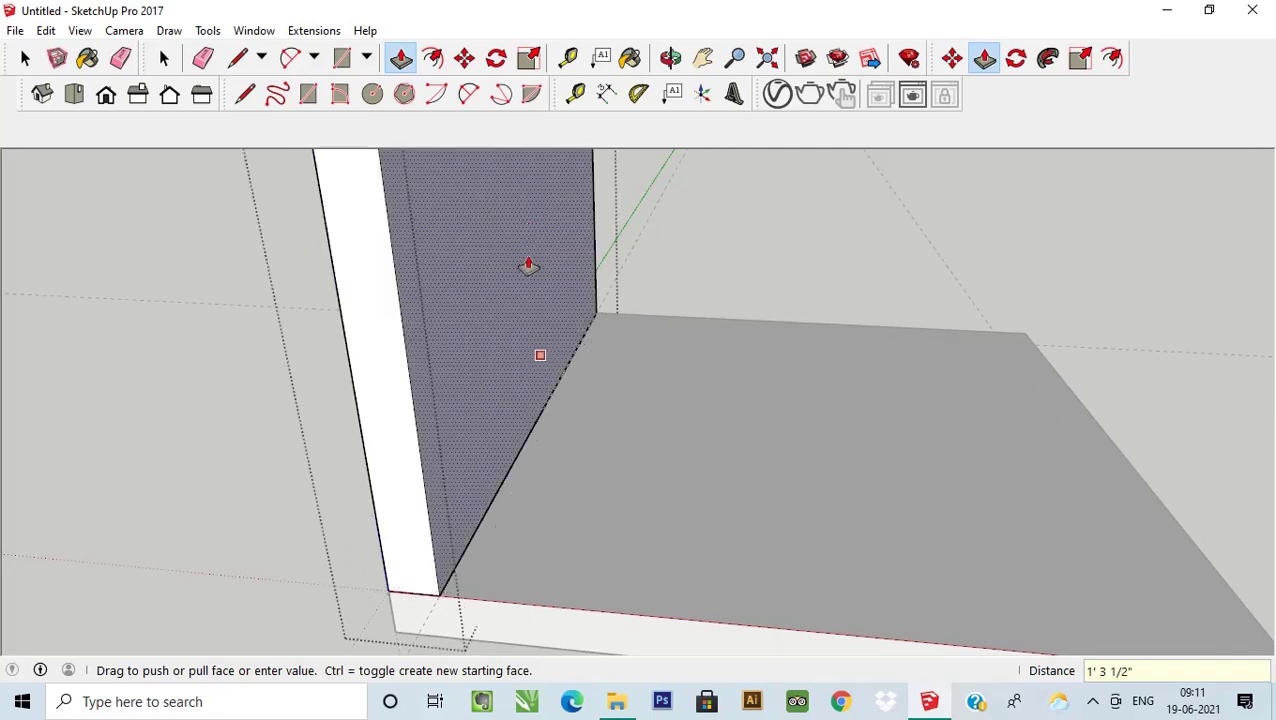
scroll(538, 224, "down", 6)
scroll(535, 224, "down", 2)
scroll(533, 224, "up", 1)
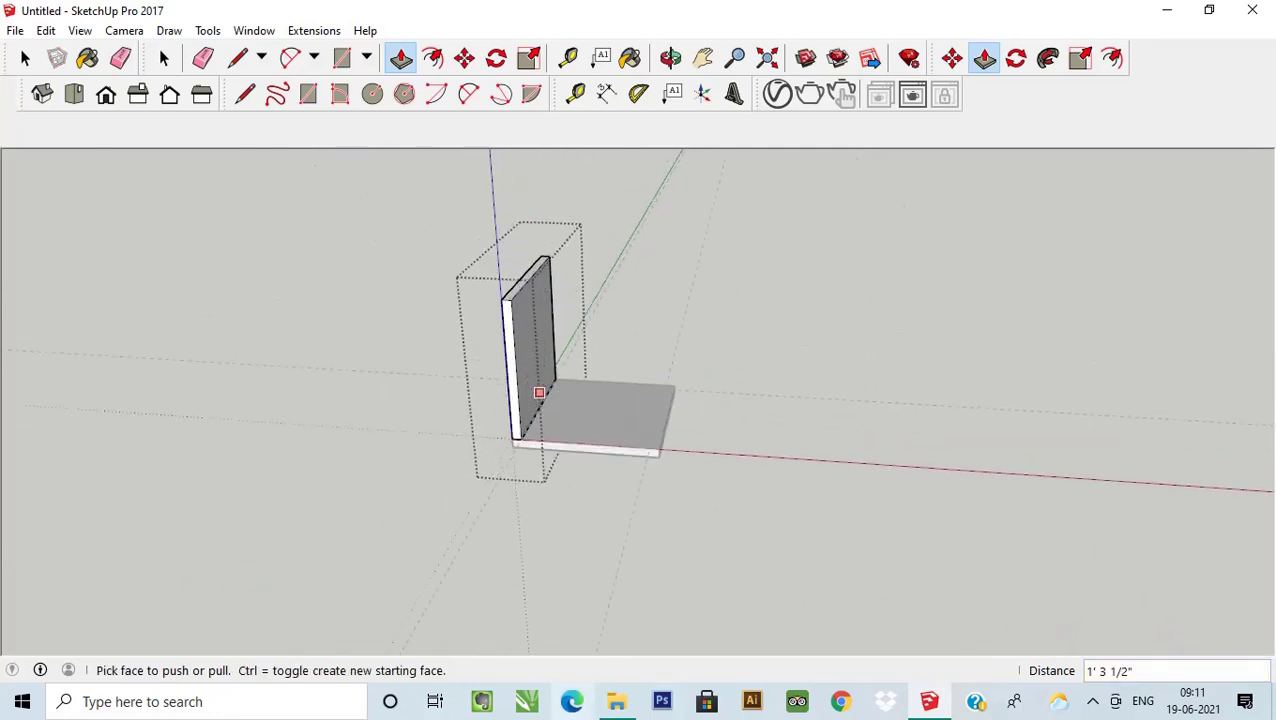
left_click(25, 58)
mouse_move(400, 300)
middle_mouse_down()
mouse_move(473, 353)
mouse_move(625, 340)
mouse_move(506, 343)
middle_mouse_up()
scroll(503, 333, "up", 2)
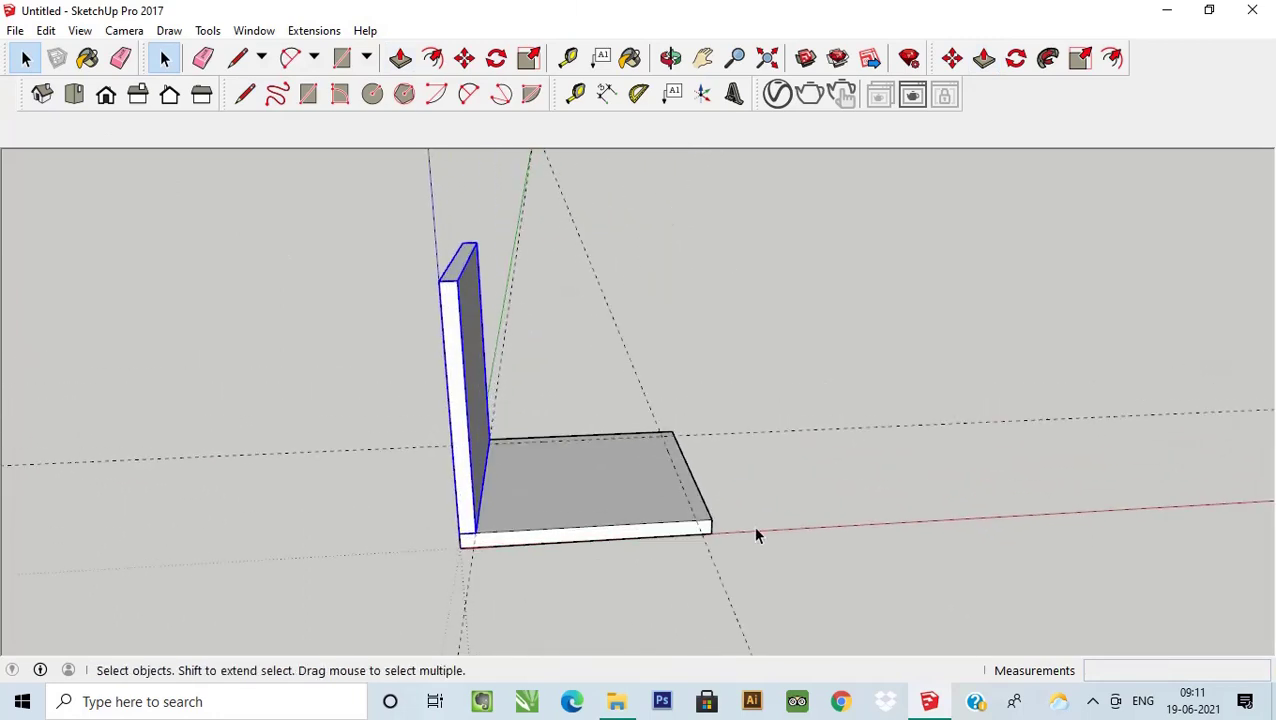
- Copy the side wall to the slab's right end with Move and Ctrl
middle_click_drag(753, 525, 711, 482)
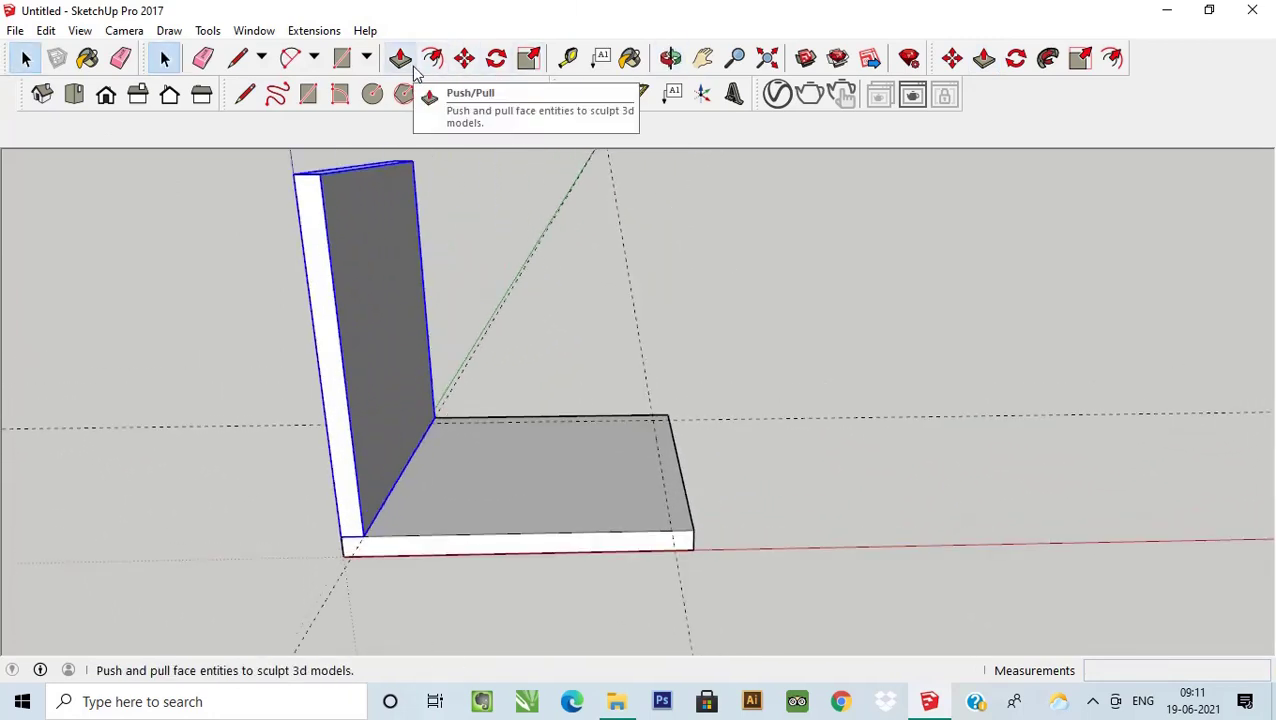
key("m")
left_click(363, 536)
key("ctrl")
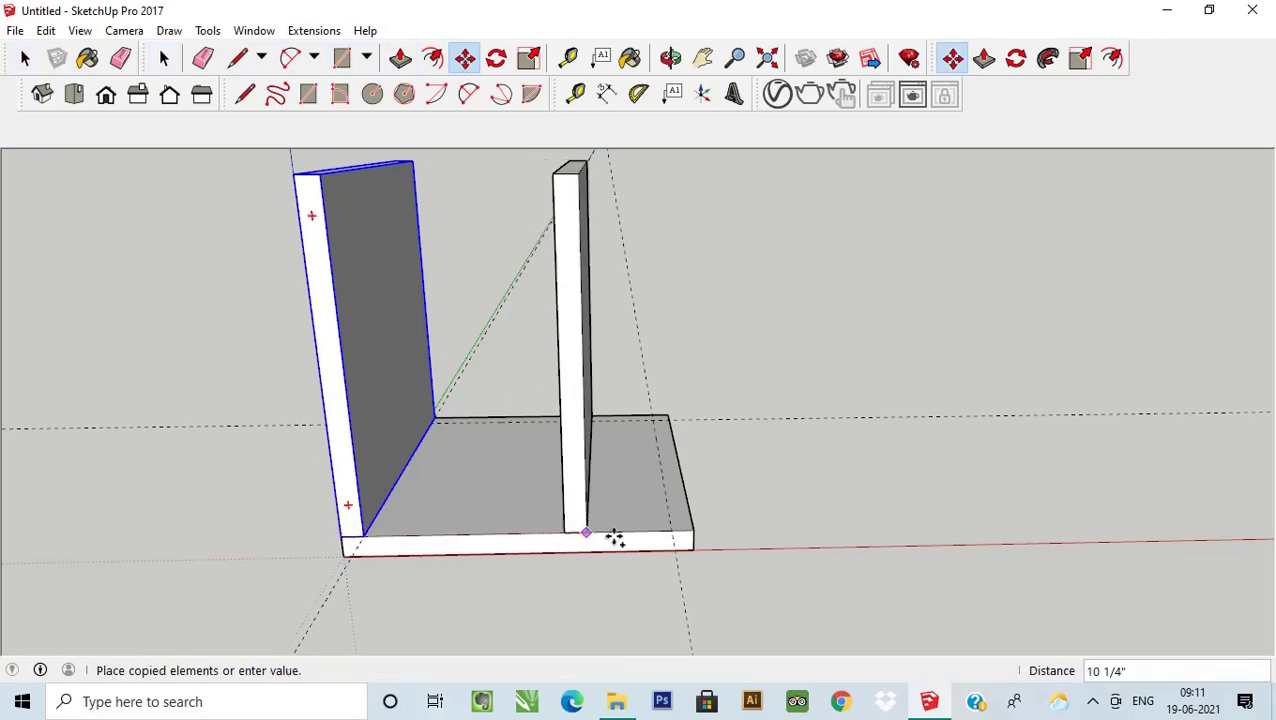
scroll(612, 535, "up", 3)
left_click(689, 530)
scroll(678, 582, "down", 3)
scroll(678, 582, "down", 3)
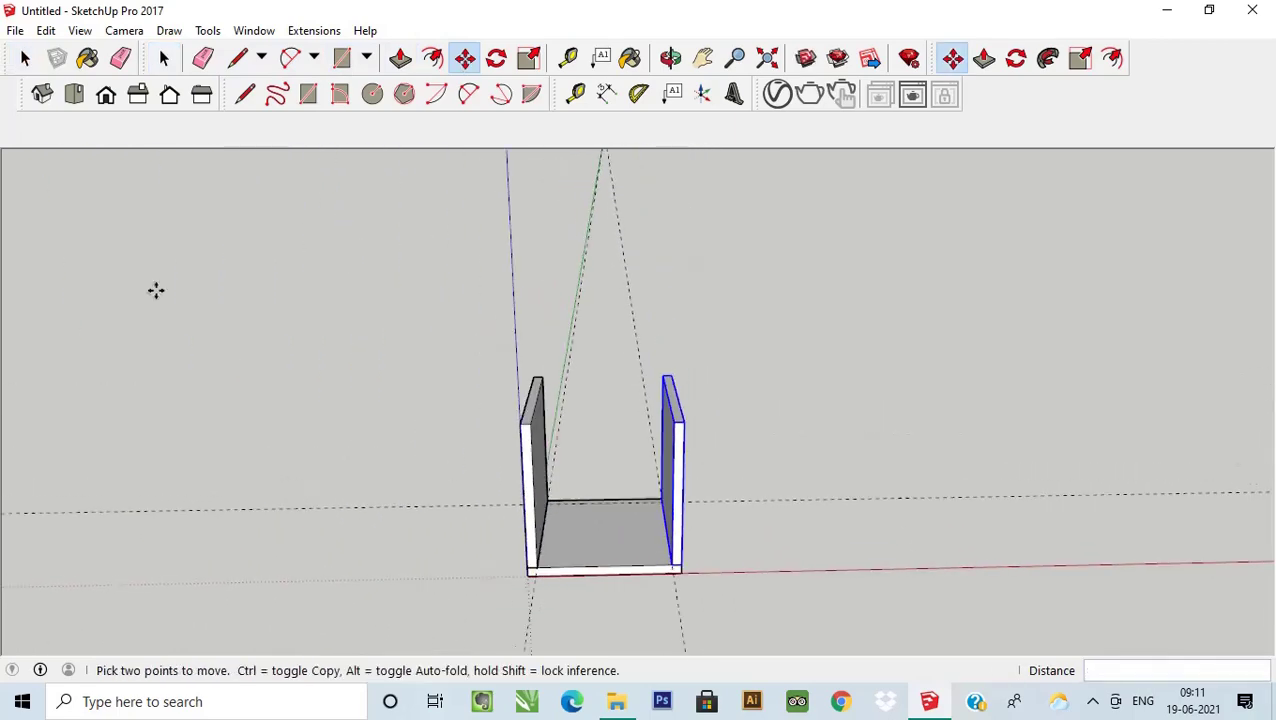
- Deselect the copy and orbit around the U-shaped carcass to check it
left_click(25, 58)
left_click(222, 282)
scroll(765, 553, "up", 2)
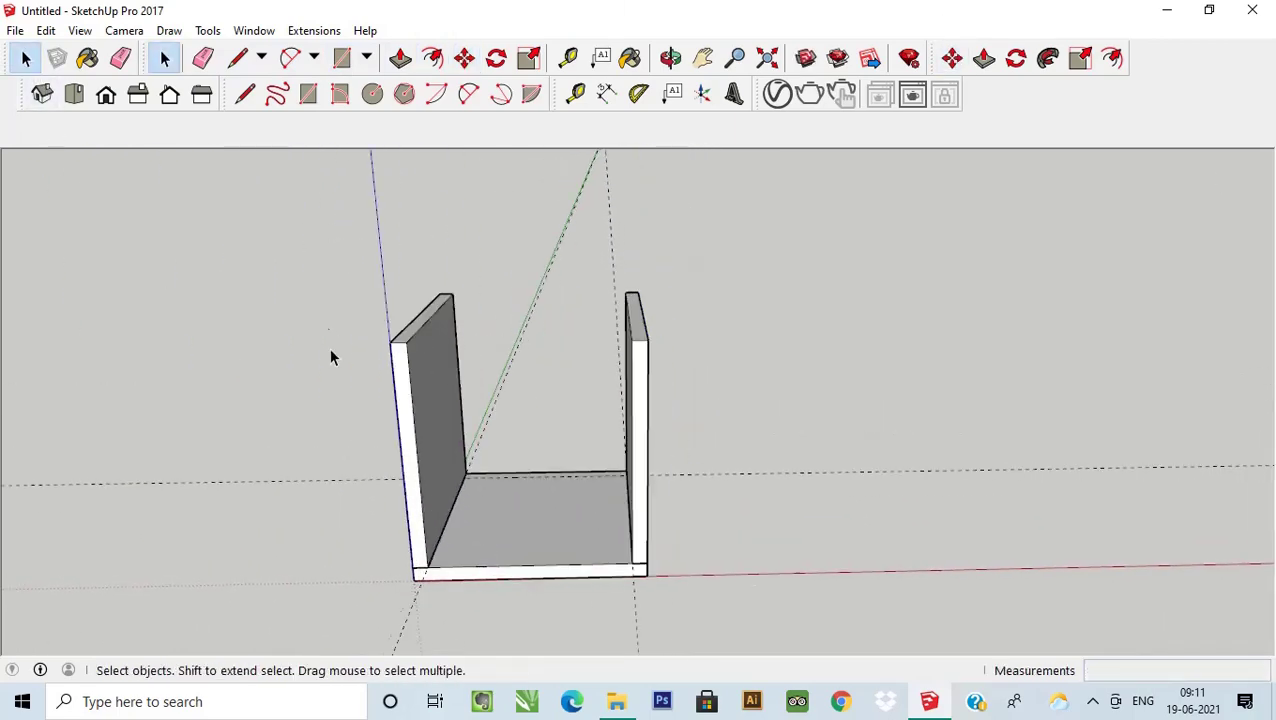
scroll(540, 580, "up", 2)
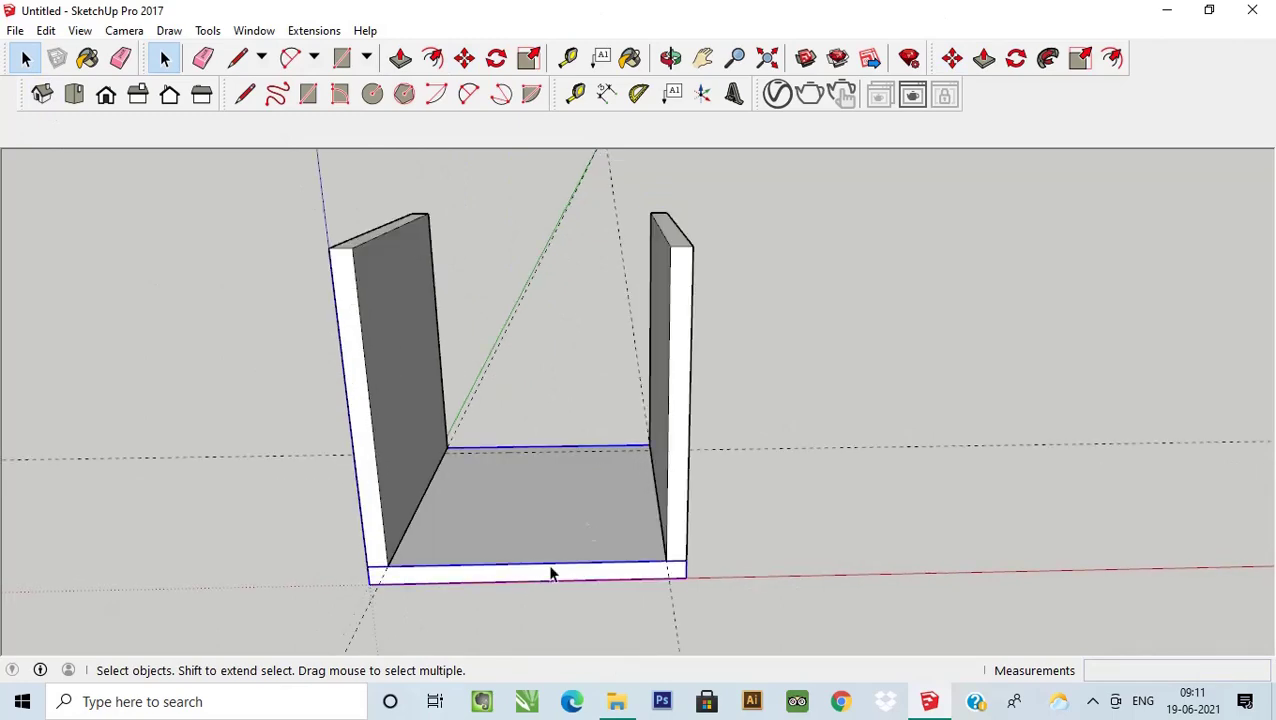
mouse_move(550, 572)
middle_mouse_down()
mouse_move(641, 407)
mouse_move(674, 465)
middle_mouse_up()
mouse_move(895, 446)
middle_mouse_down()
mouse_move(390, 393)
mouse_move(658, 401)
mouse_move(533, 242)
mouse_move(596, 238)
mouse_move(624, 213)
middle_mouse_up()
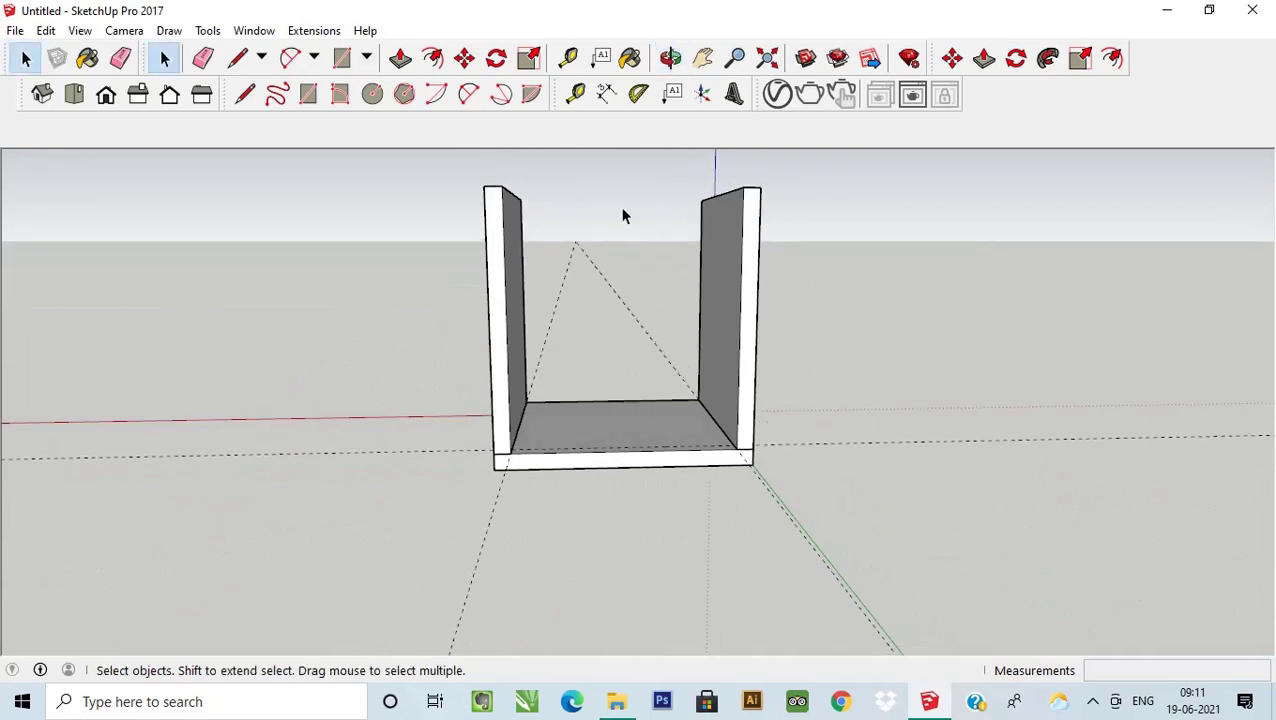
- Draw a rectangle covering the open back side and make it a group
scroll(624, 213, "up", 1)
key("r")
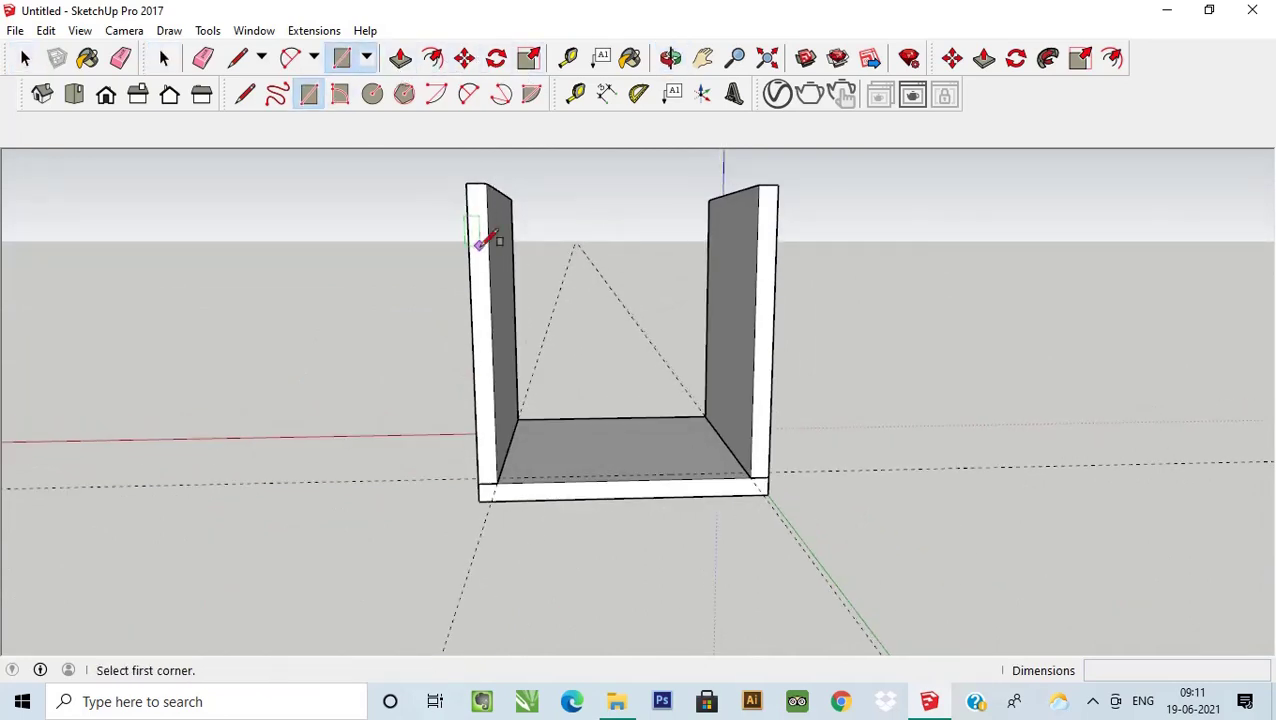
left_click(465, 181)
left_click(768, 485)
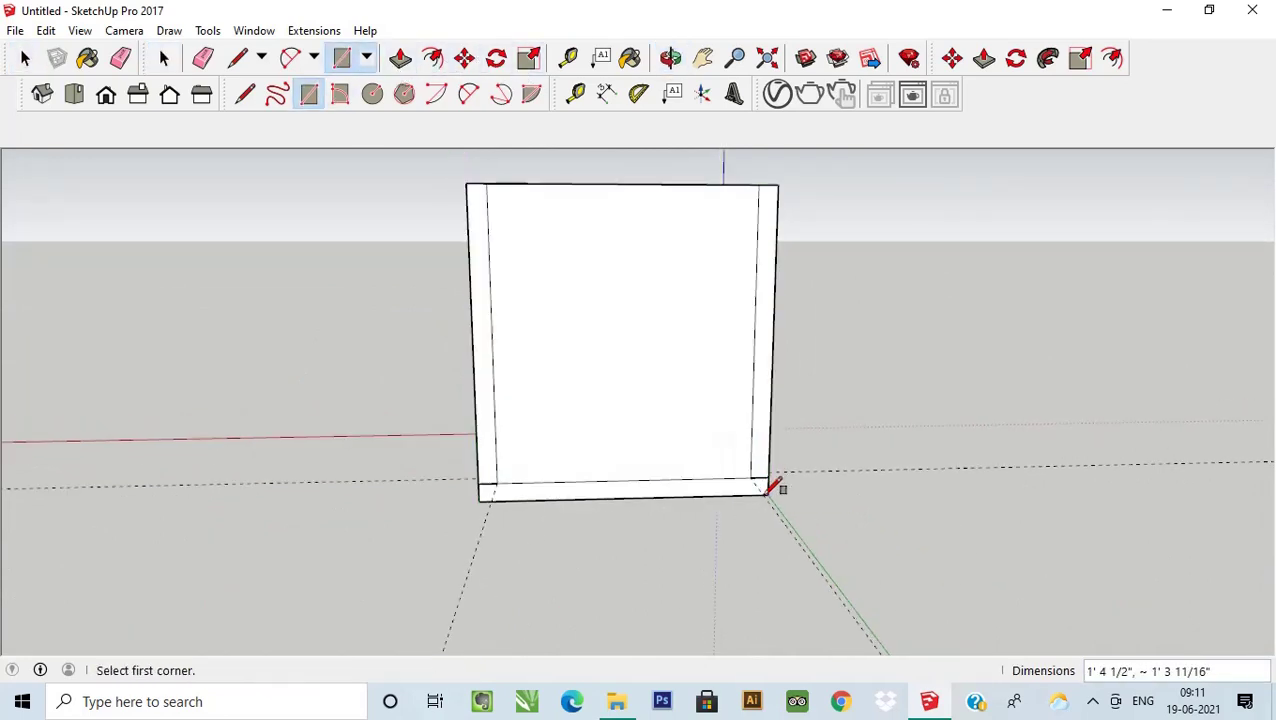
left_click(25, 58)
left_click(611, 274)
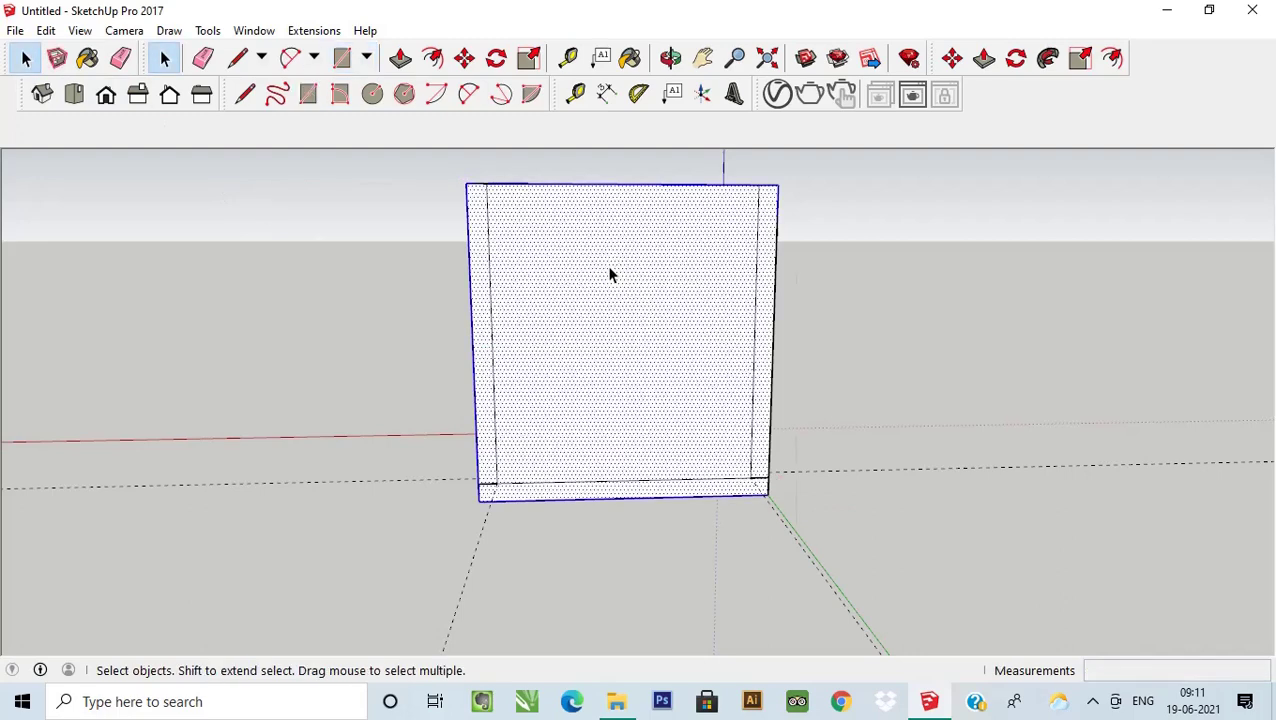
right_click(611, 274)
left_click(675, 428)
middle_click_drag(790, 247, 640, 398)
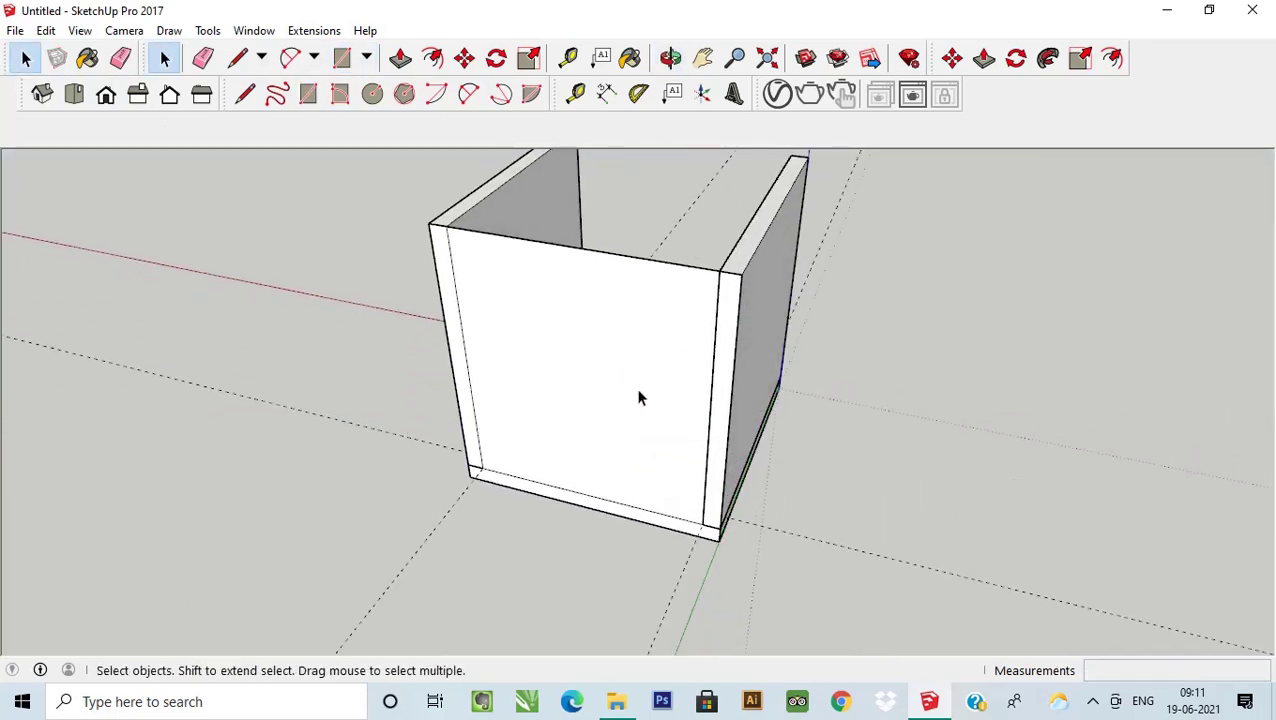
- Inside the group, push/pull the back panel to 1" thickness
double_click(610, 341)
left_click(516, 260)
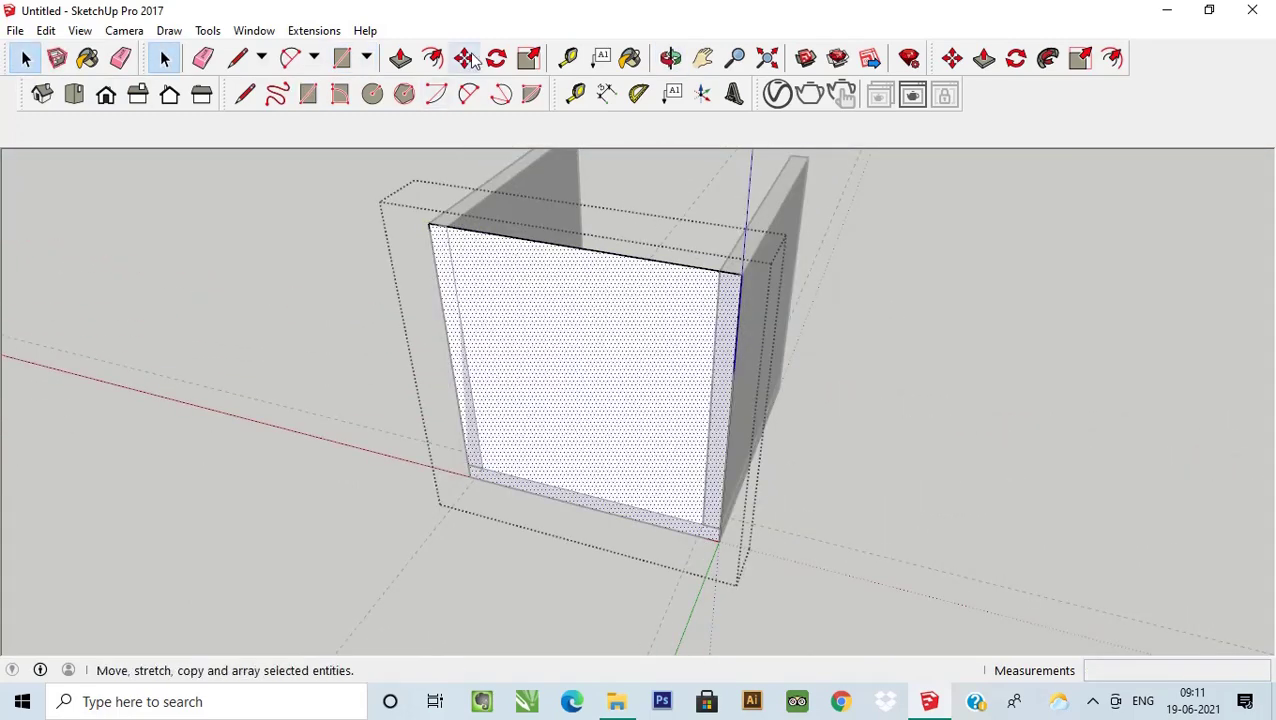
left_click(400, 58)
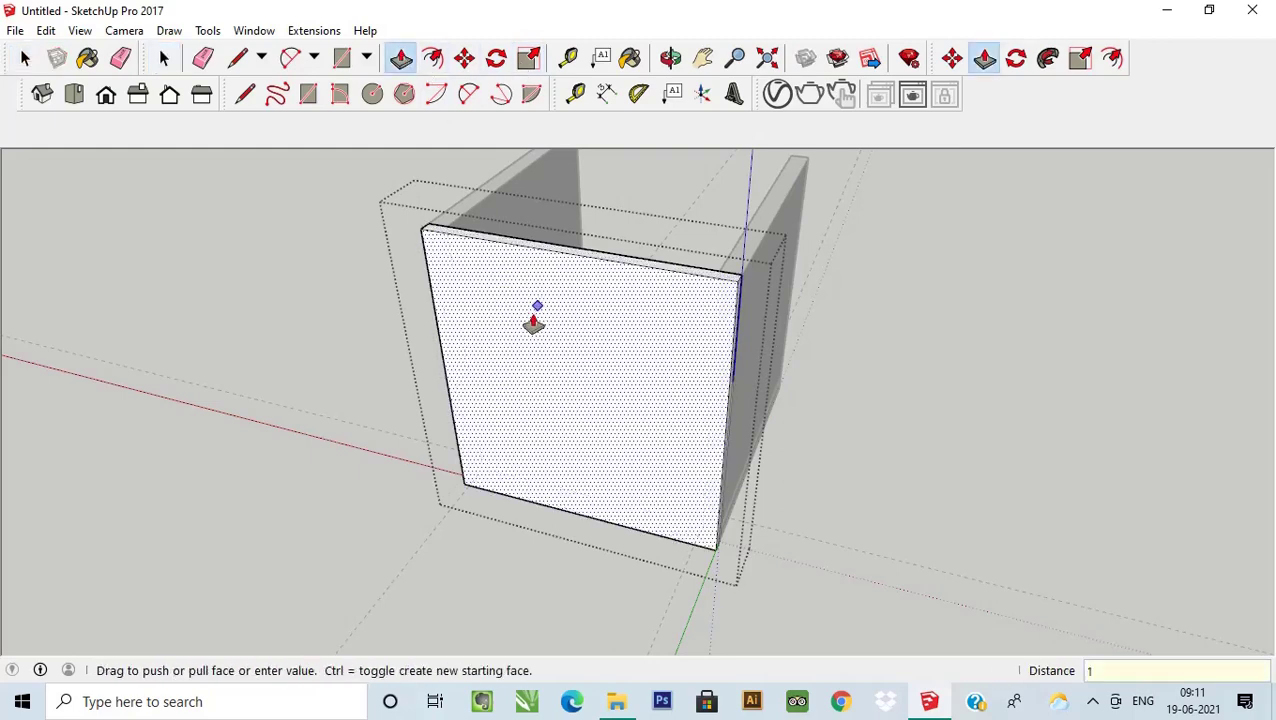
left_click(25, 58)
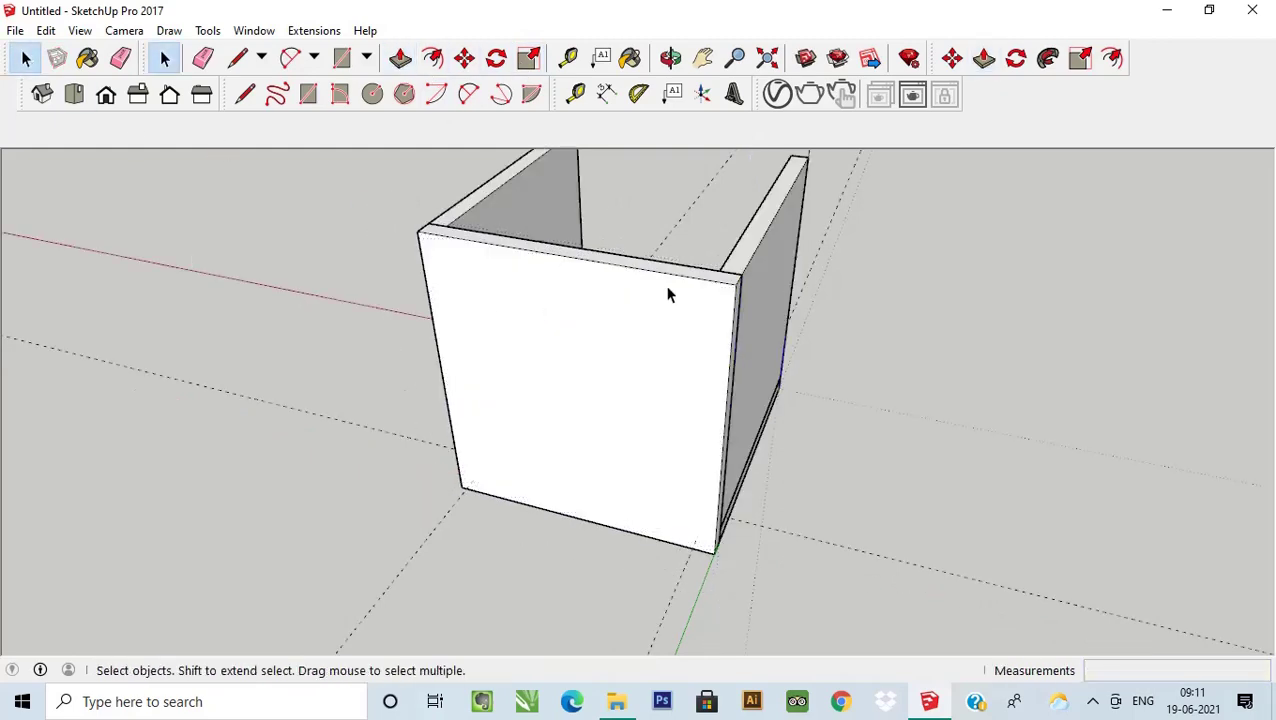
mouse_move(669, 290)
middle_mouse_down()
mouse_move(303, 336)
mouse_move(262, 307)
mouse_move(564, 450)
mouse_move(373, 379)
mouse_move(518, 230)
middle_mouse_up()
- Draw a rectangle across the top of the box and make it a group
scroll(518, 230, "up", 3)
mouse_move(684, 254)
middle_mouse_down()
mouse_move(684, 390)
mouse_move(587, 234)
mouse_move(562, 292)
middle_mouse_up()
left_click(341, 58)
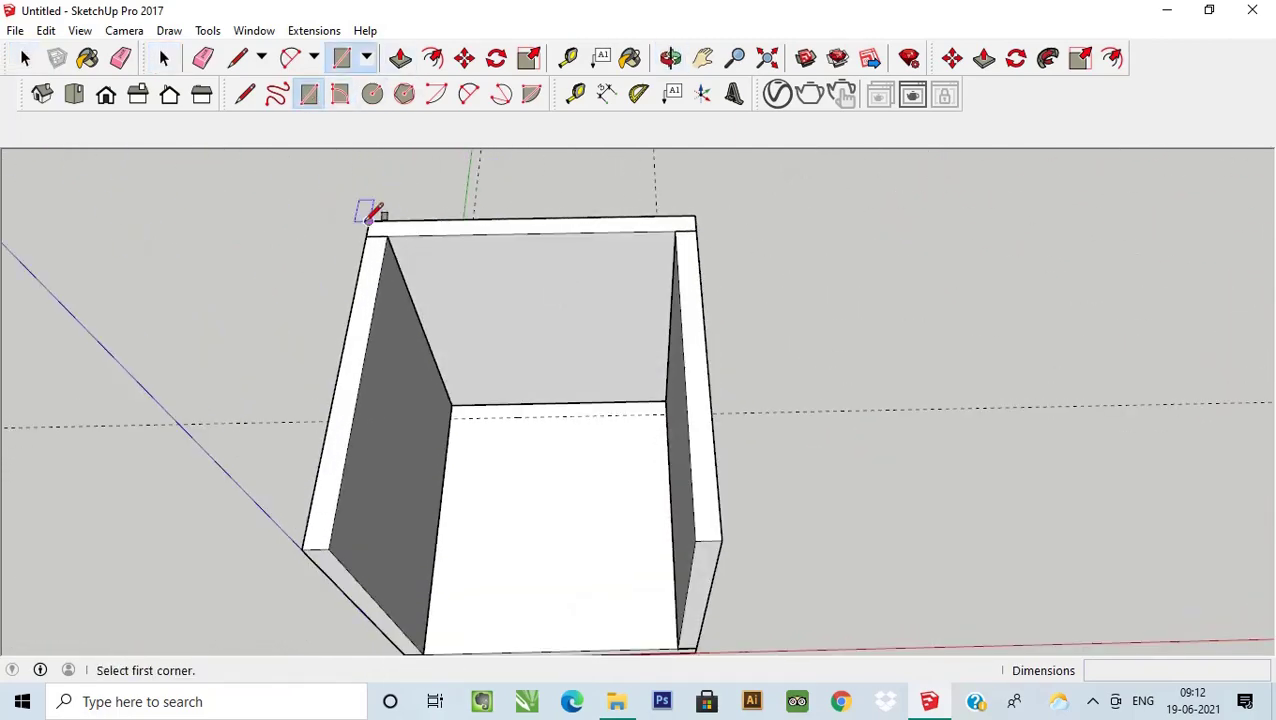
left_click(369, 221)
left_click(724, 543)
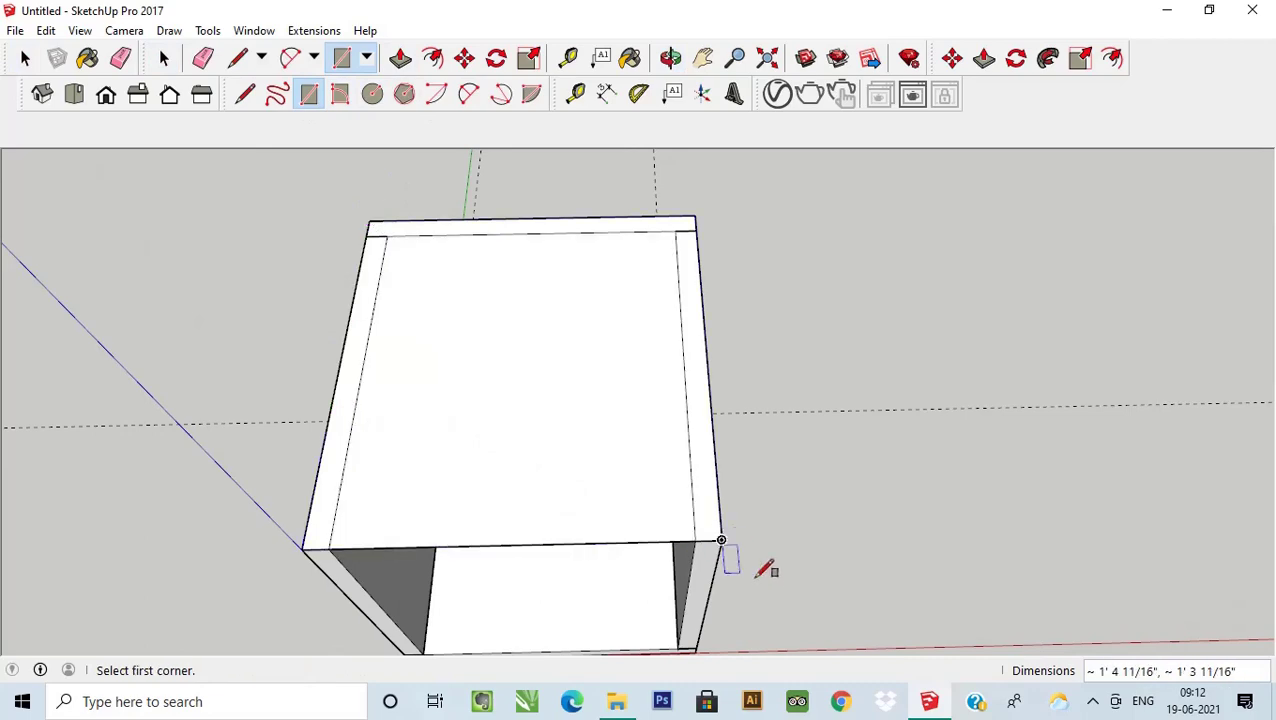
middle_click_drag(763, 567, 606, 360)
left_click(25, 58)
left_click(505, 318)
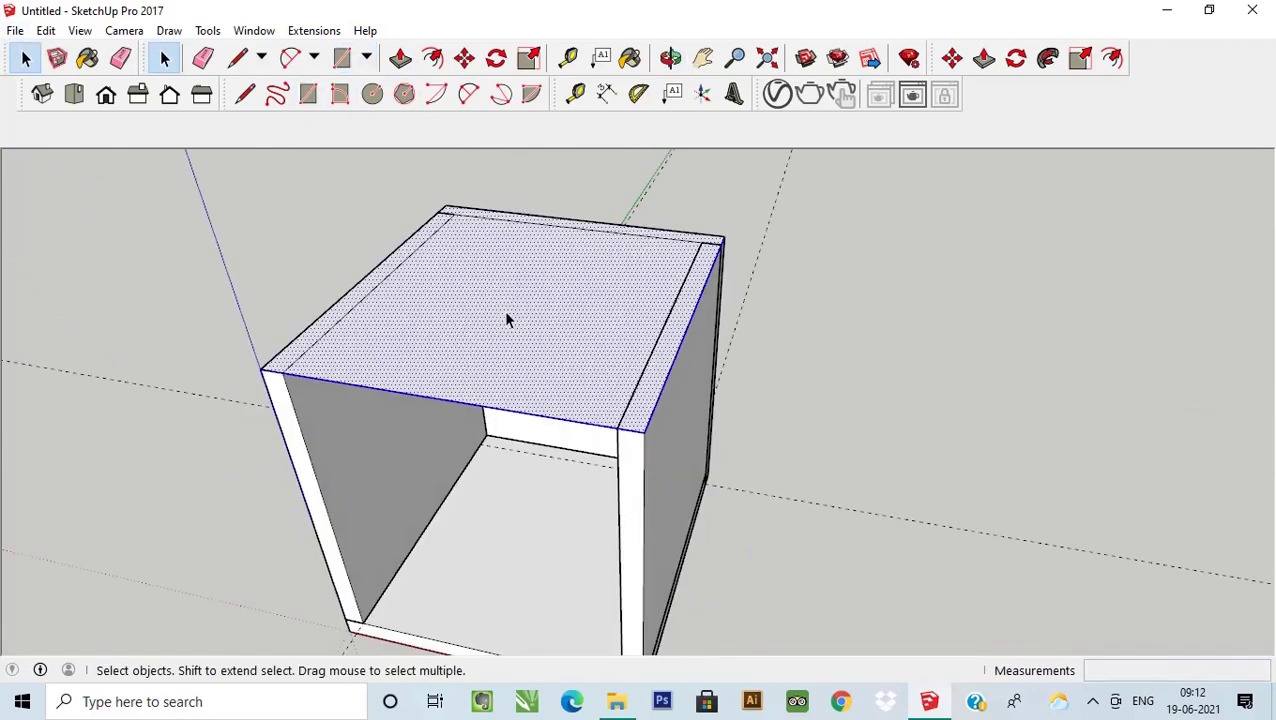
right_click(507, 319)
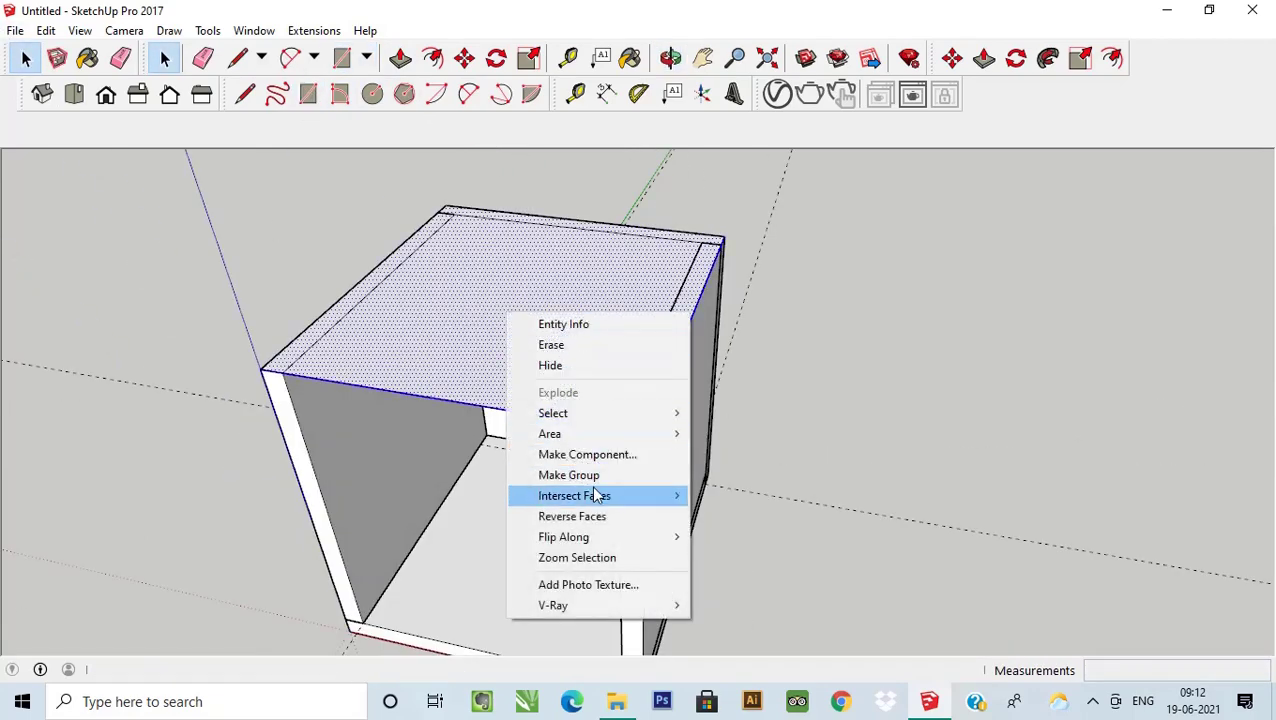
left_click(730, 496)
- Inside the group, push/pull the top panel up to 1" thickness
double_click(535, 307)
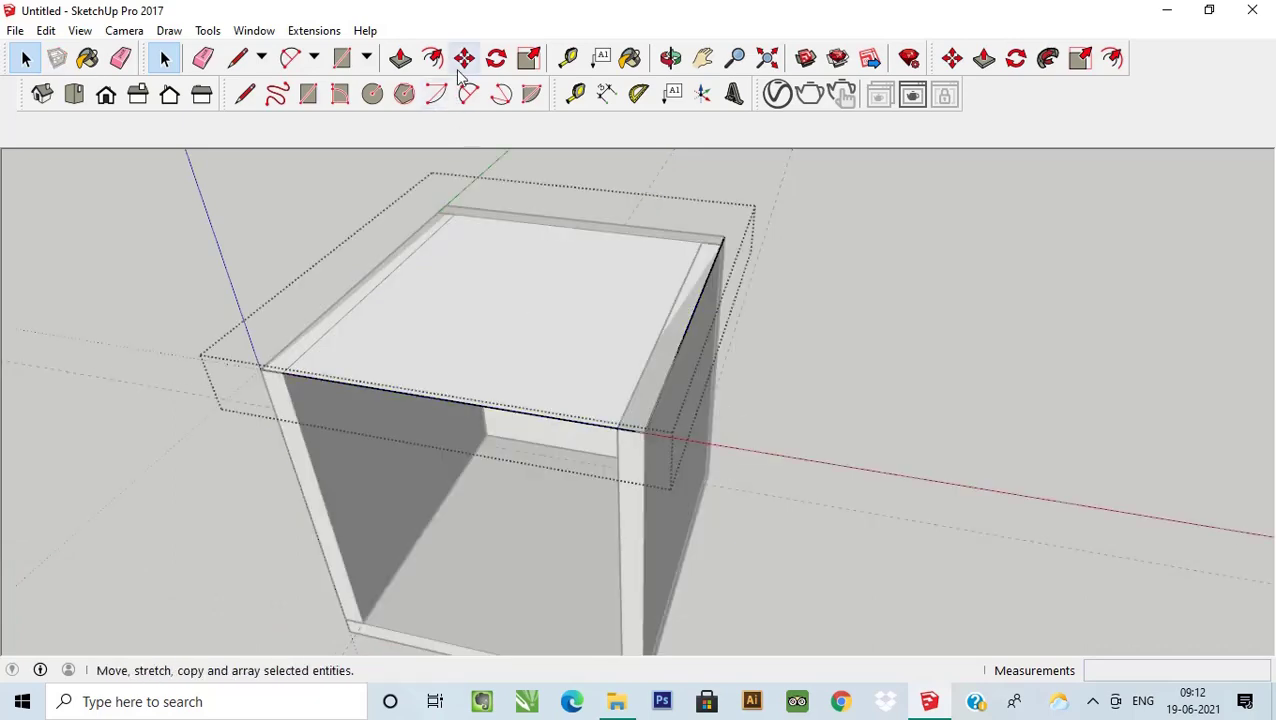
left_click(400, 58)
left_click_drag(489, 347, 490, 331)
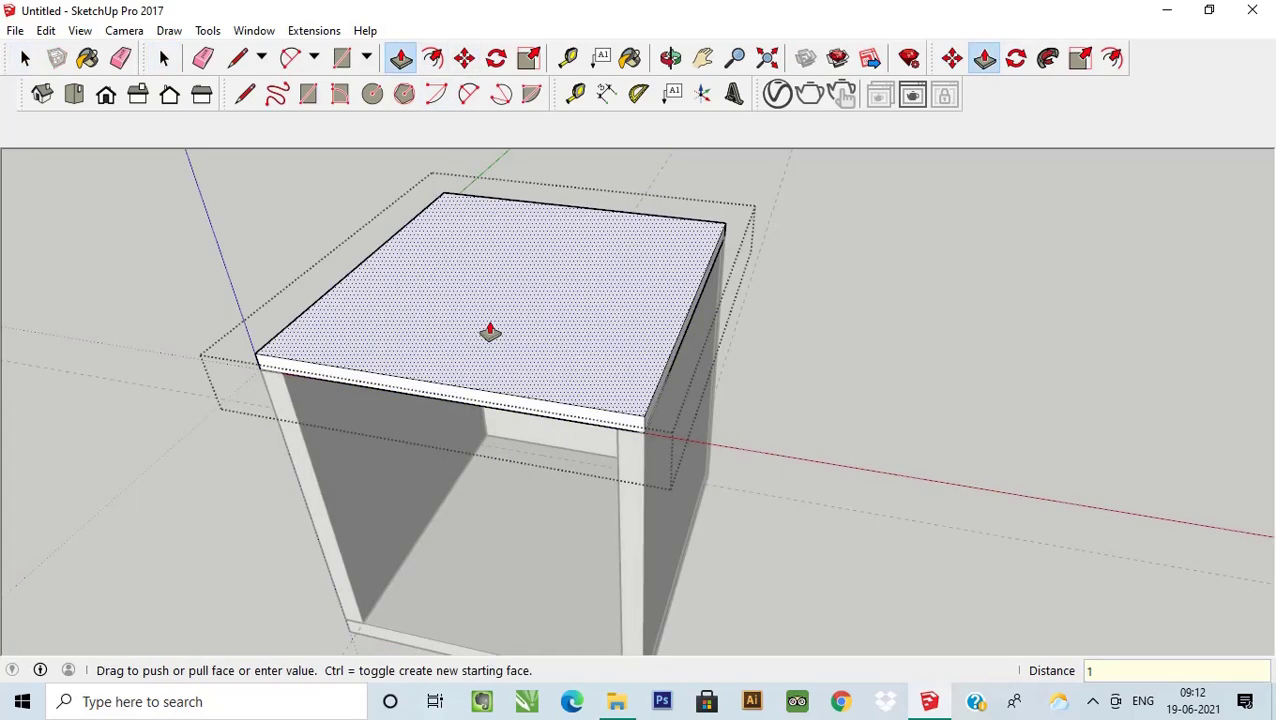
left_click(490, 331)
left_click(164, 58)
mouse_move(171, 233)
middle_mouse_down()
mouse_move(426, 176)
mouse_move(832, 242)
mouse_move(584, 293)
mouse_move(461, 251)
mouse_move(432, 290)
middle_mouse_up()
scroll(505, 423, "up", 2)
mouse_move(403, 428)
middle_mouse_down()
mouse_move(427, 474)
mouse_move(421, 492)
middle_mouse_up()
scroll(379, 461, "up", 2)
scroll(435, 428, "up", 2)
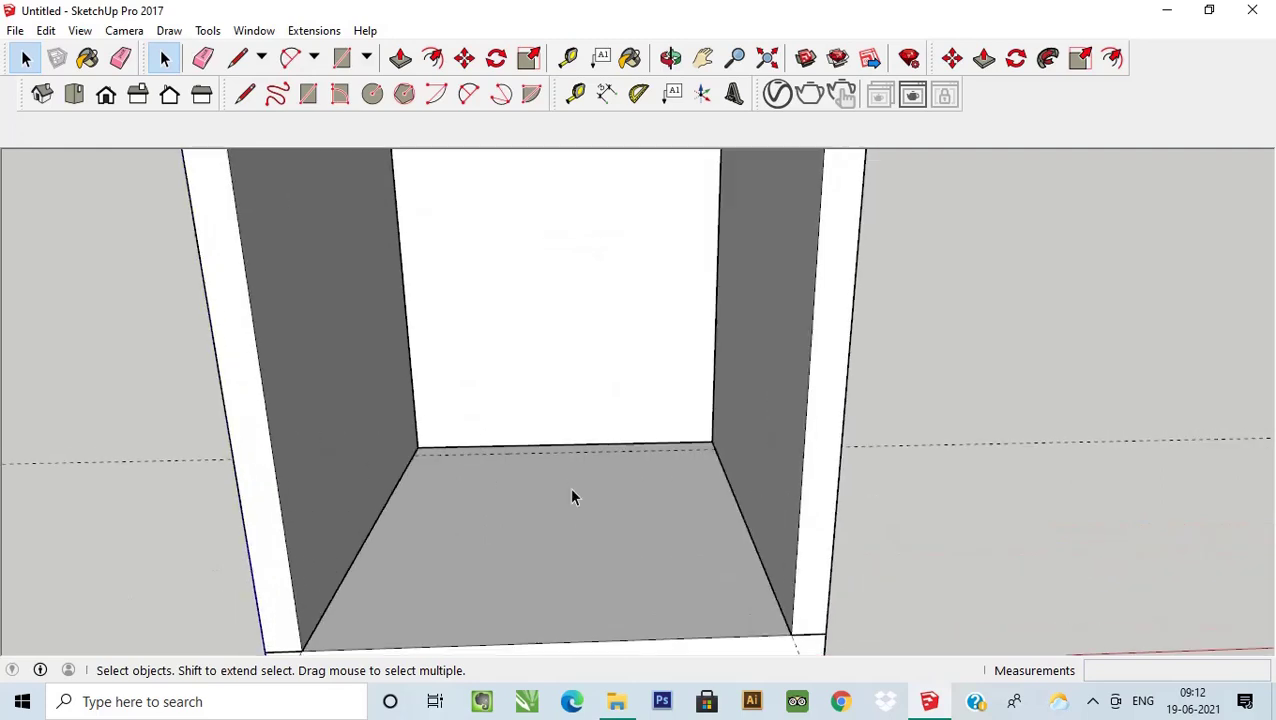
scroll(506, 423, "down", 4)
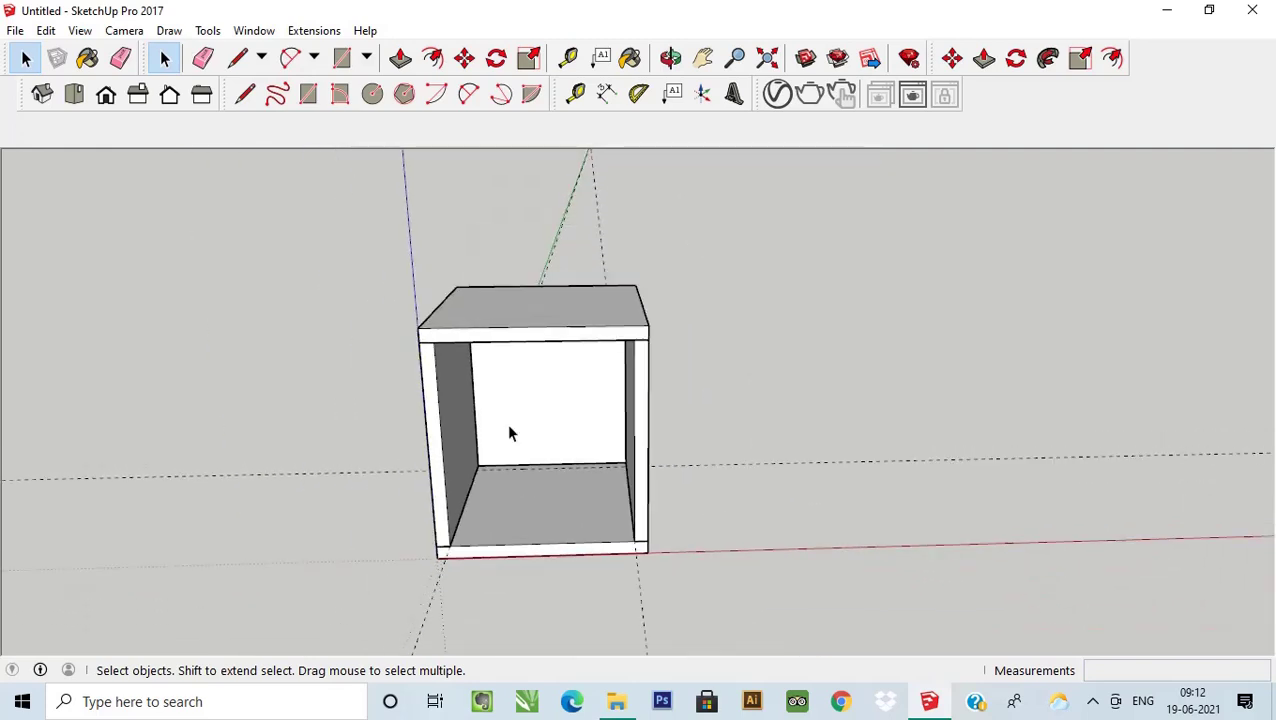
- Place a horizontal guide 7 3/4" in across the back wall
left_click(568, 58)
left_click(622, 325)
left_click(656, 430)
mouse_move(656, 430)
middle_mouse_down()
mouse_move(544, 512)
mouse_move(548, 497)
middle_mouse_up()
scroll(505, 465, "up", 2)
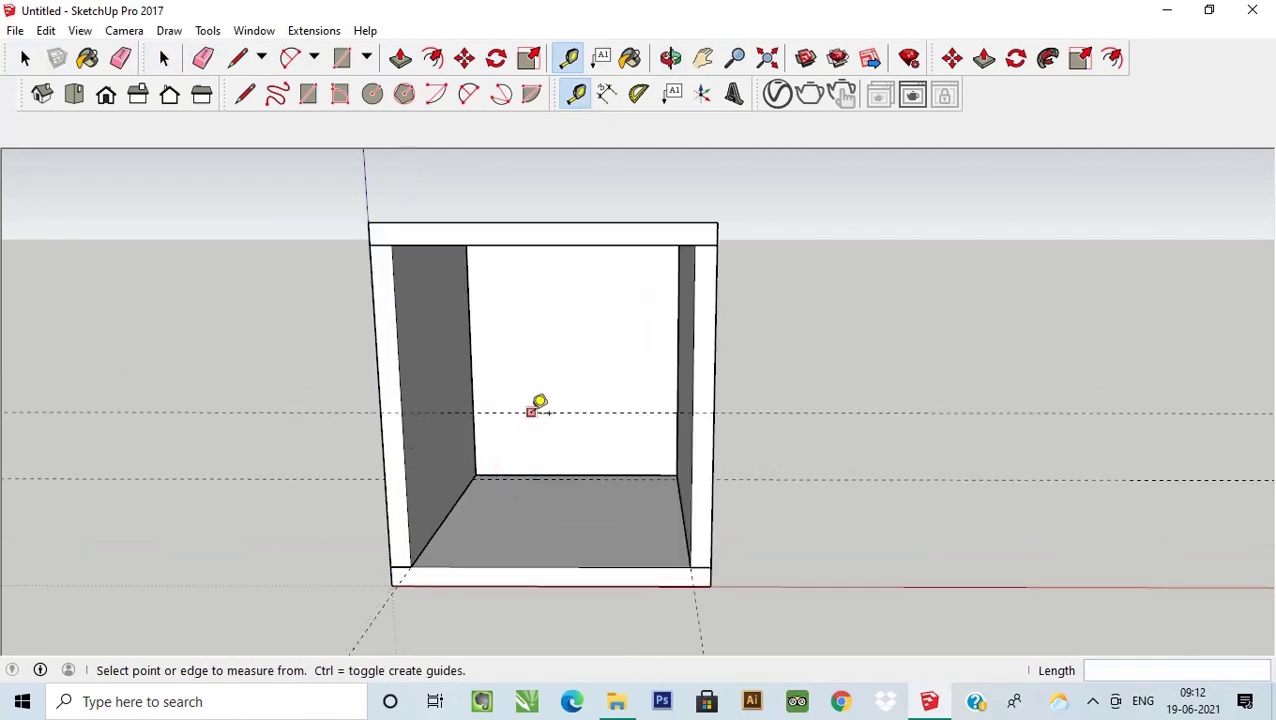
scroll(535, 395, "up", 2)
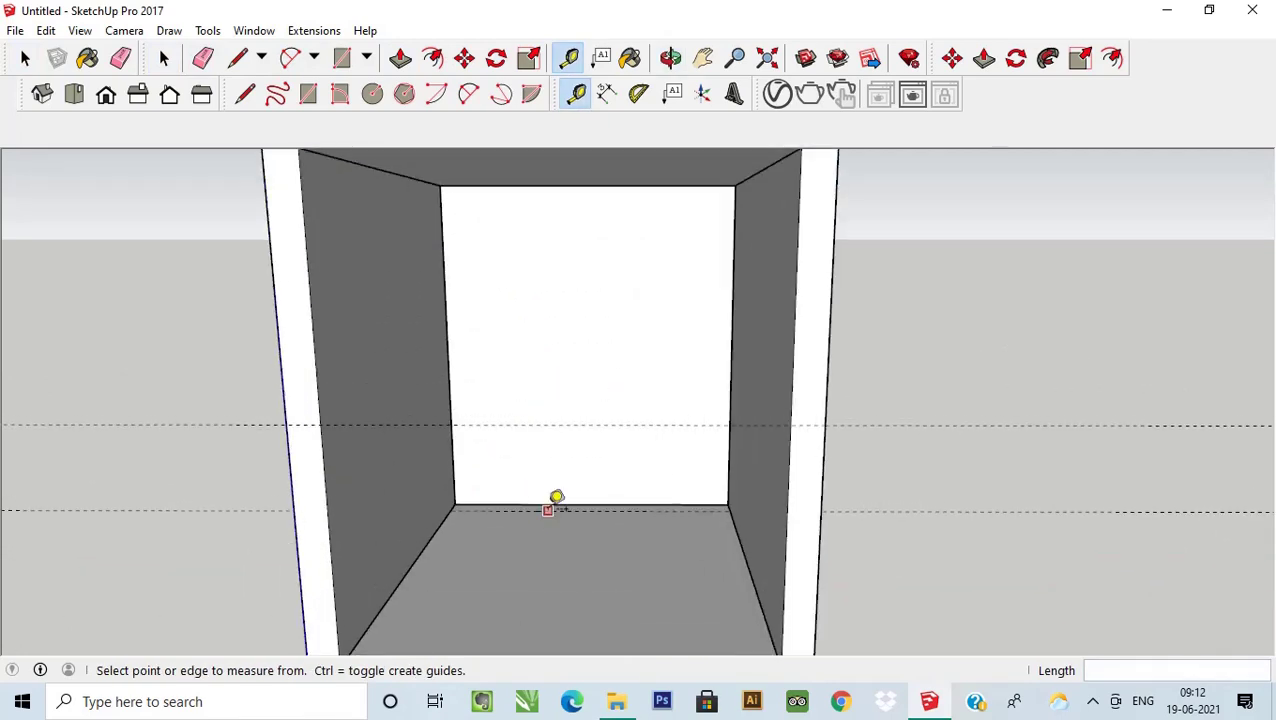
scroll(548, 510, "up", 2)
scroll(563, 507, "up", 1)
- Add a second horizontal guide 1/2" from the first
left_click(553, 570)
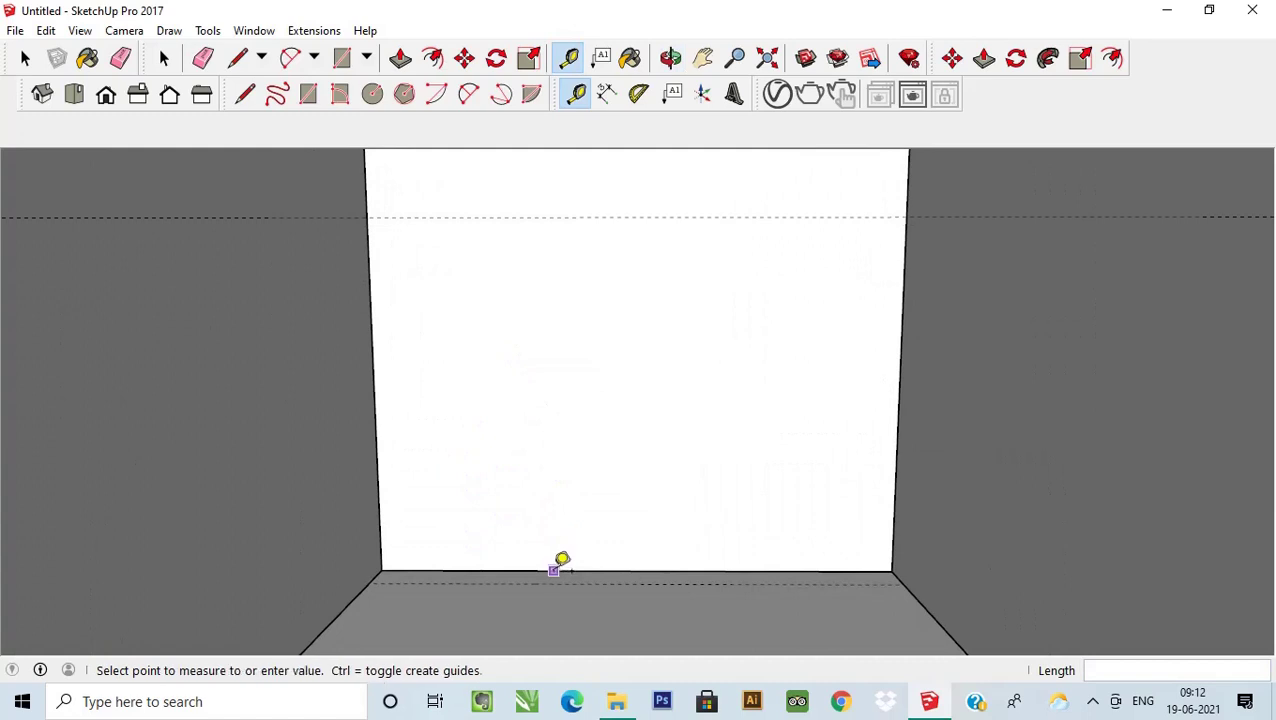
left_click(369, 278)
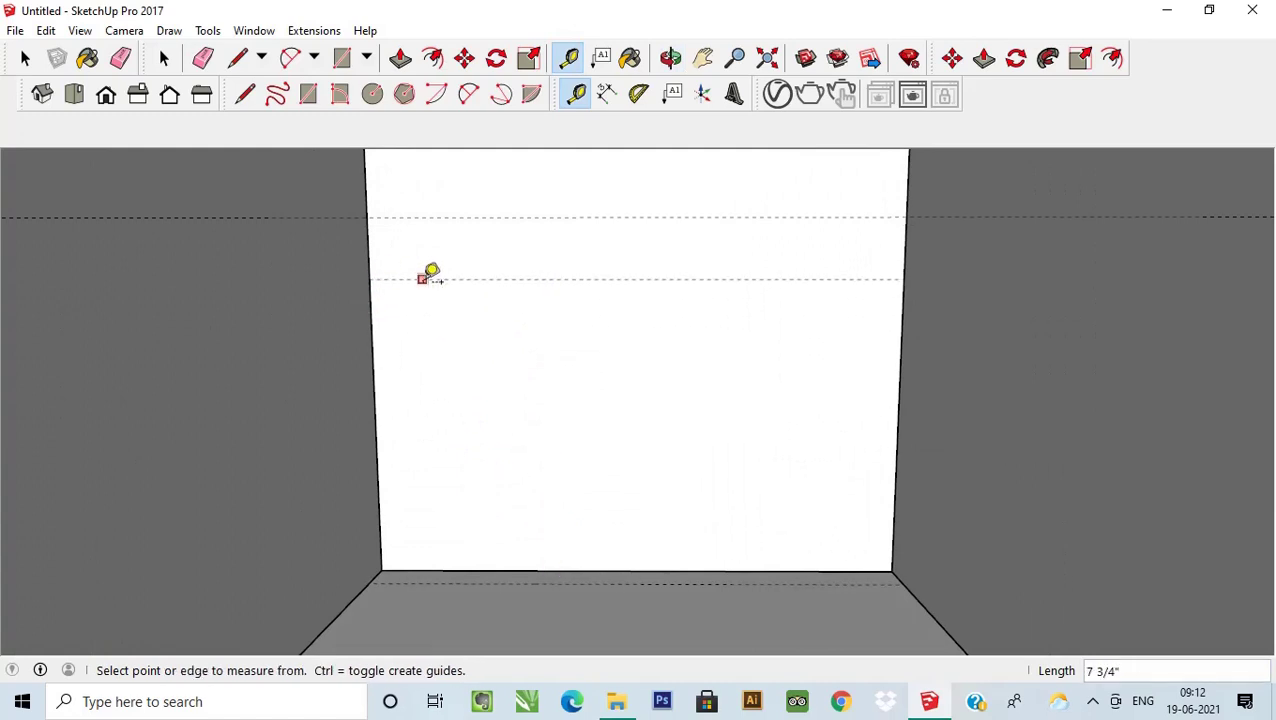
left_click(437, 280)
type("1/2")
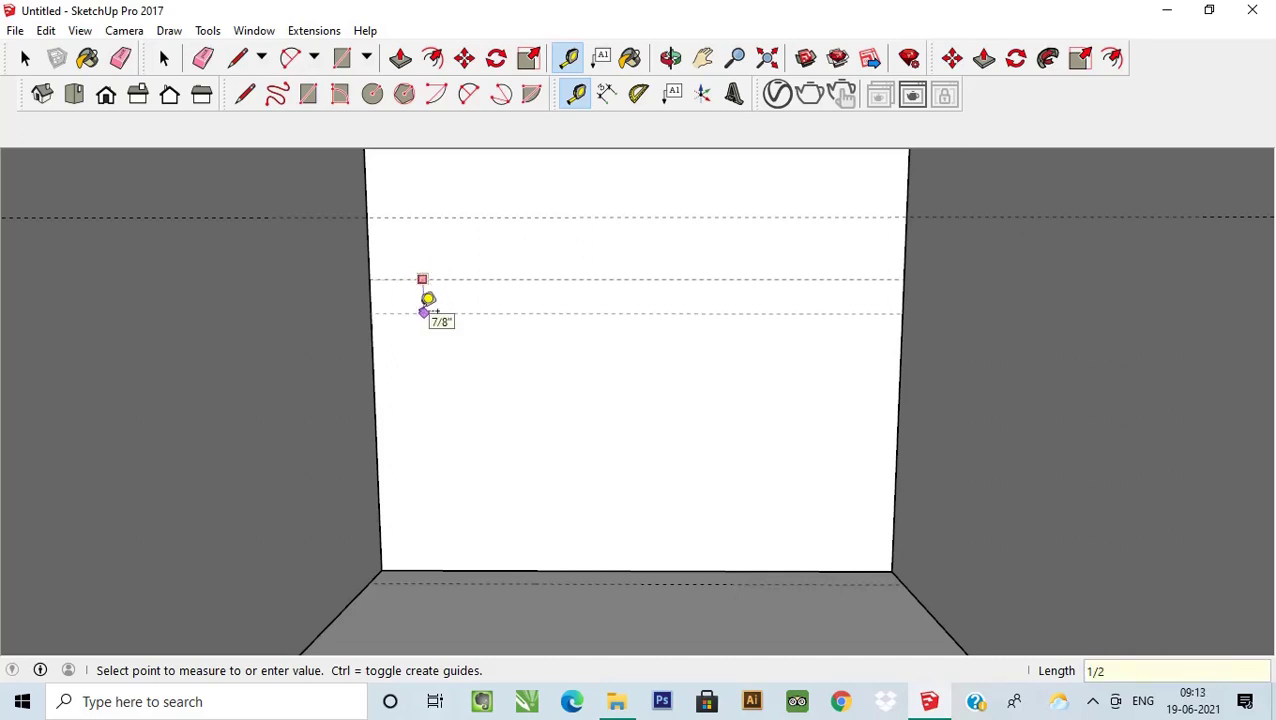
key("Return")
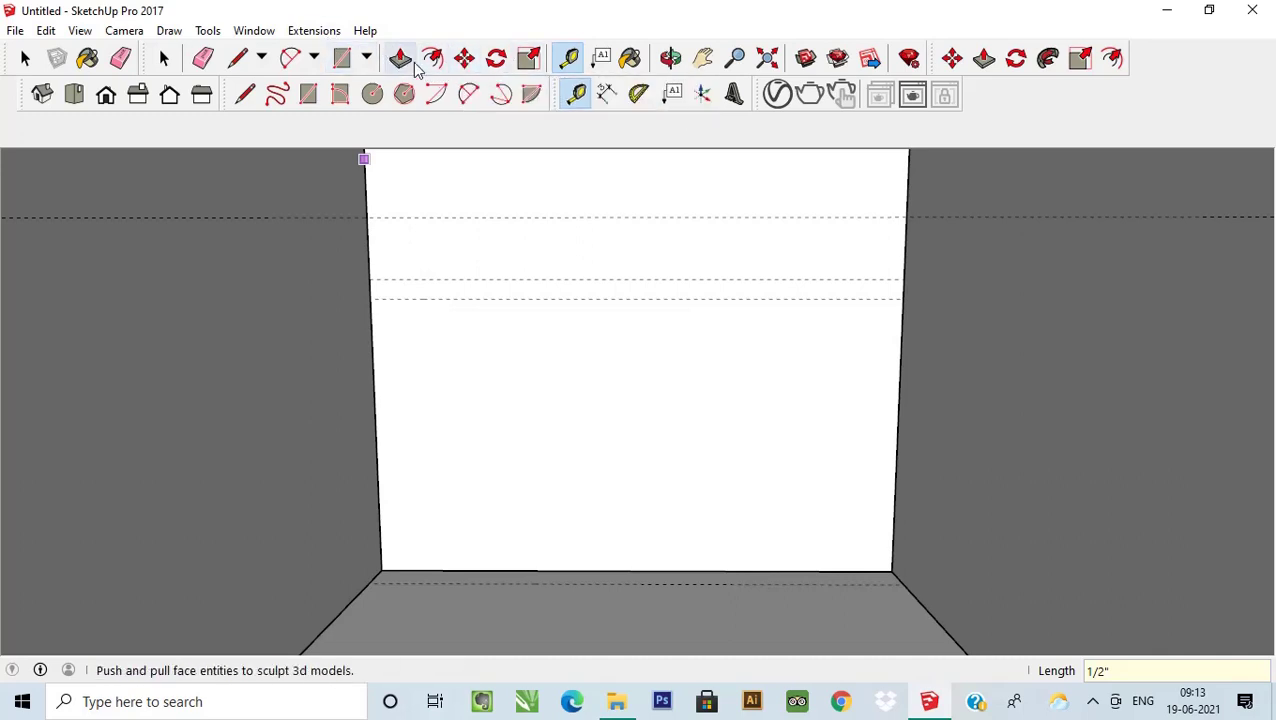
- Draw the thin shelf strip between the two guides and make it a group
left_click(342, 62)
left_click(368, 279)
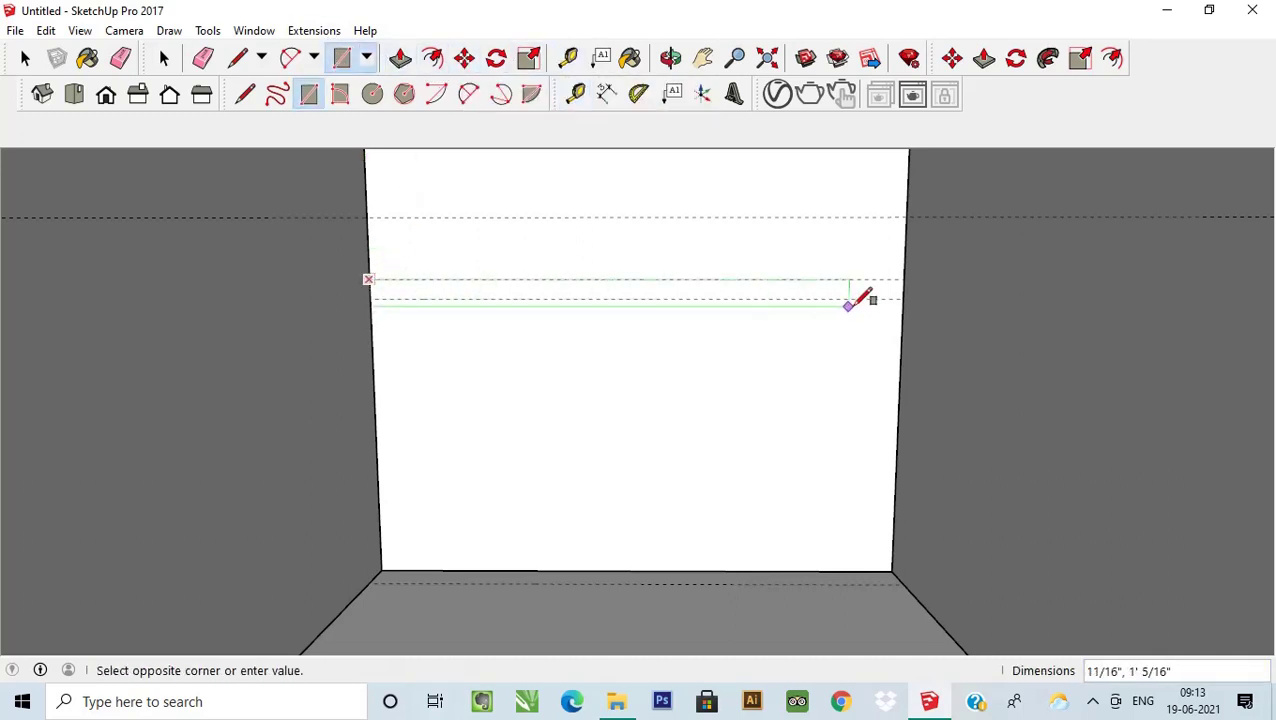
left_click(903, 297)
left_click(25, 58)
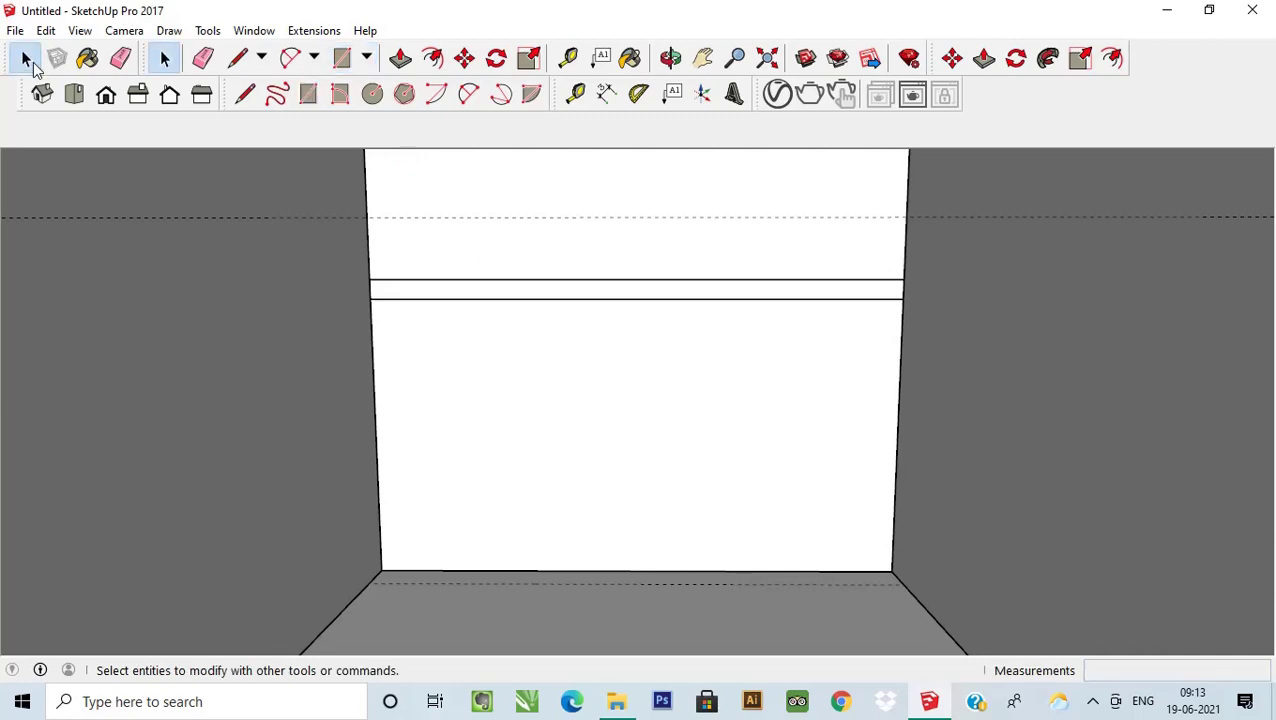
scroll(604, 256, "down", 3)
scroll(664, 282, "up", 3)
scroll(620, 250, "up", 2)
left_click(620, 250)
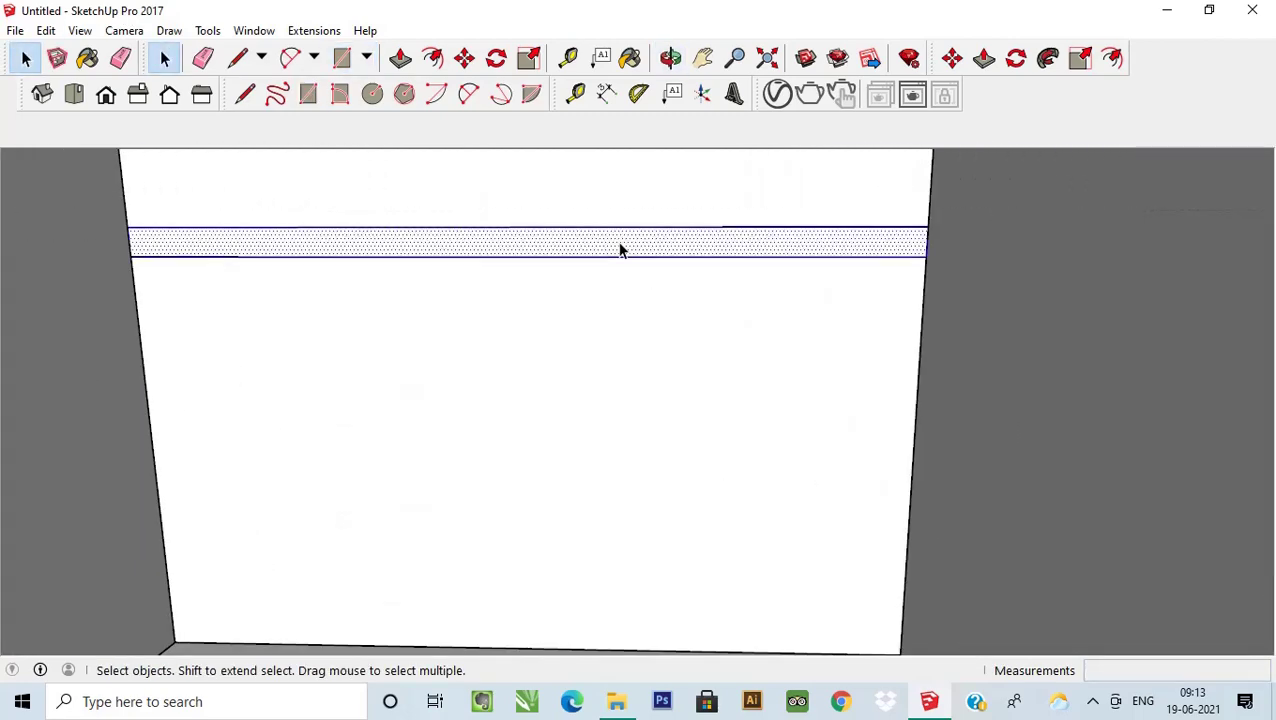
right_click(621, 249)
left_click(689, 413)
scroll(490, 332, "down", 3)
scroll(700, 360, "down", 2)
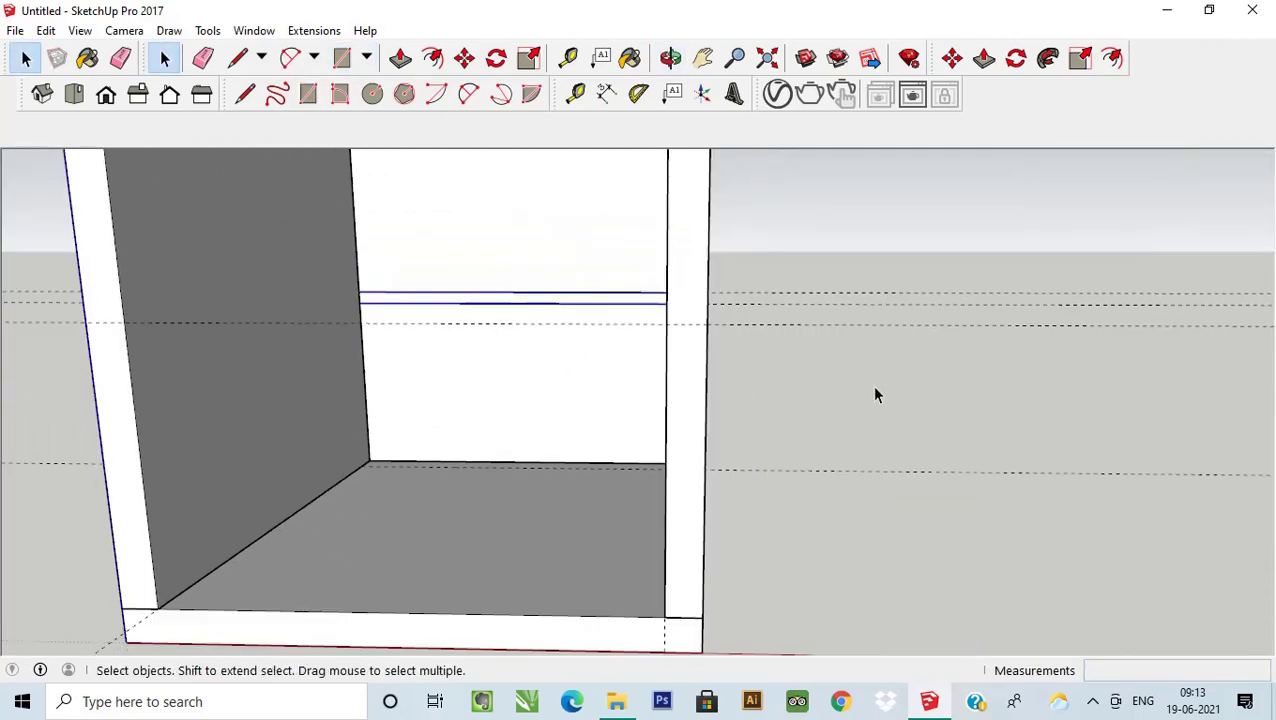
left_click(871, 385)
scroll(547, 337, "up", 3)
scroll(547, 337, "down", 3)
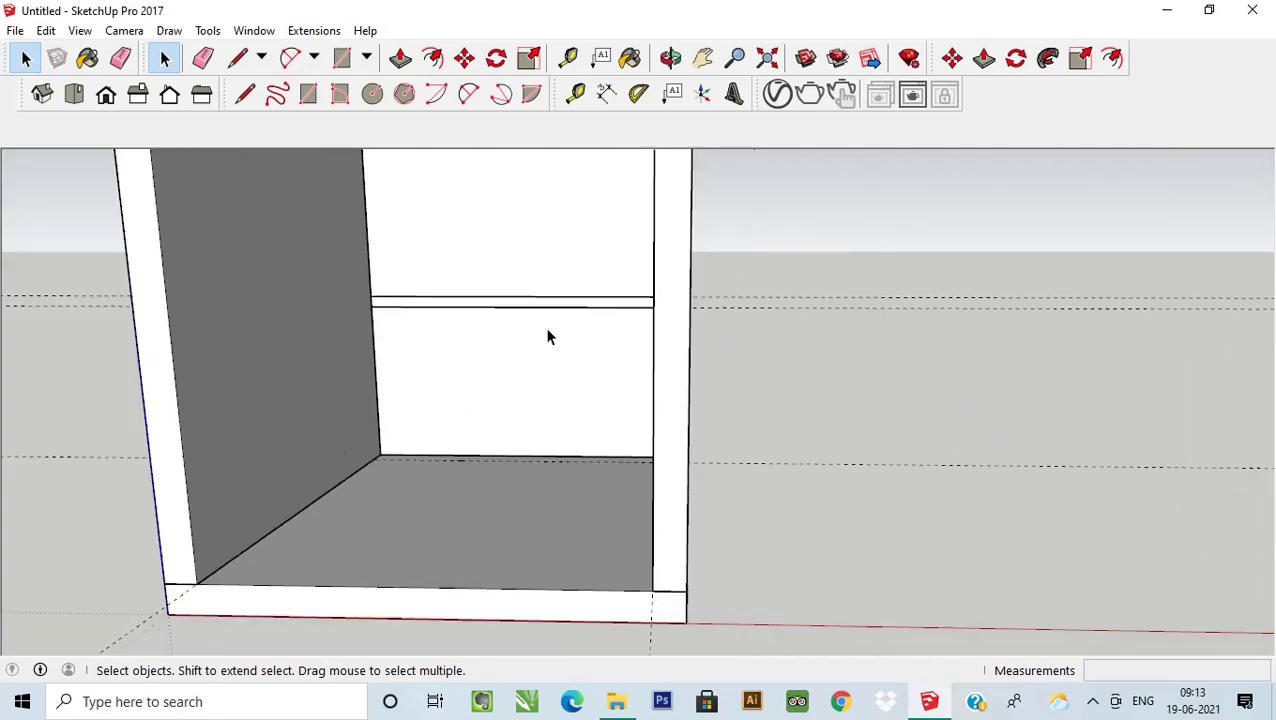
scroll(502, 307, "up", 3)
- Draw a face filling the back wall below the strip, group it, and select it
left_click(342, 57)
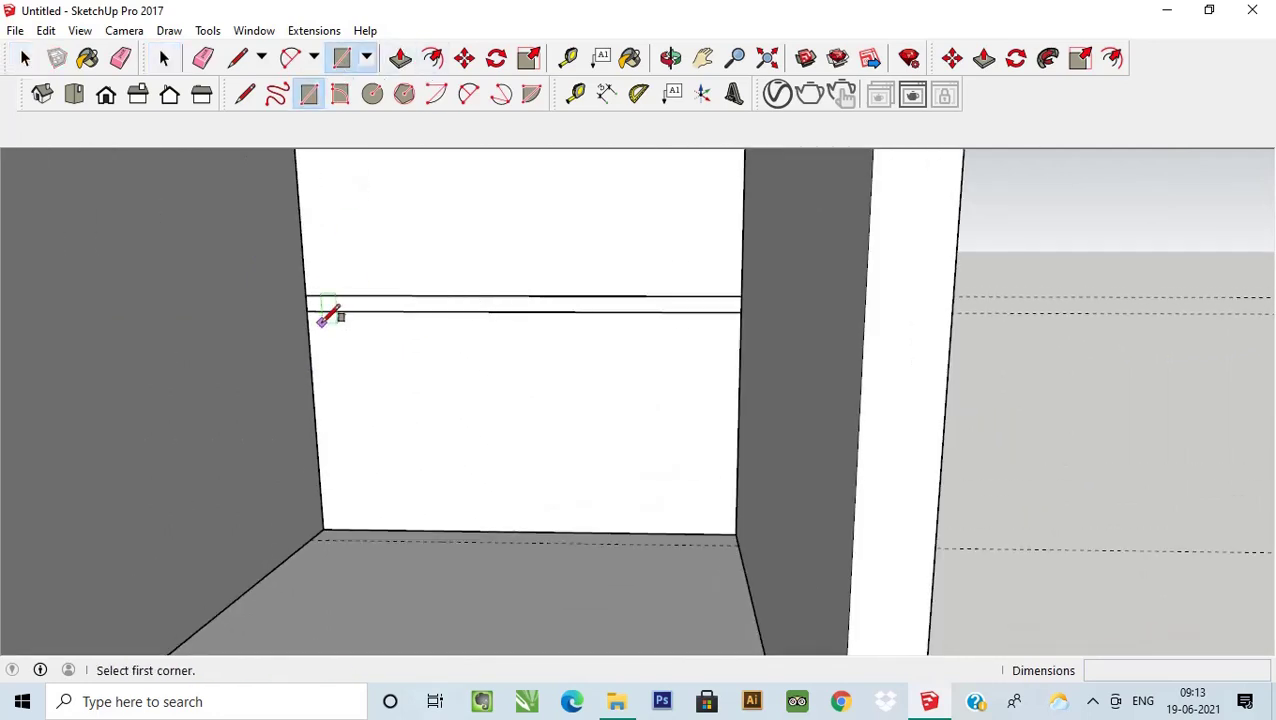
left_click(306, 311)
left_click(739, 535)
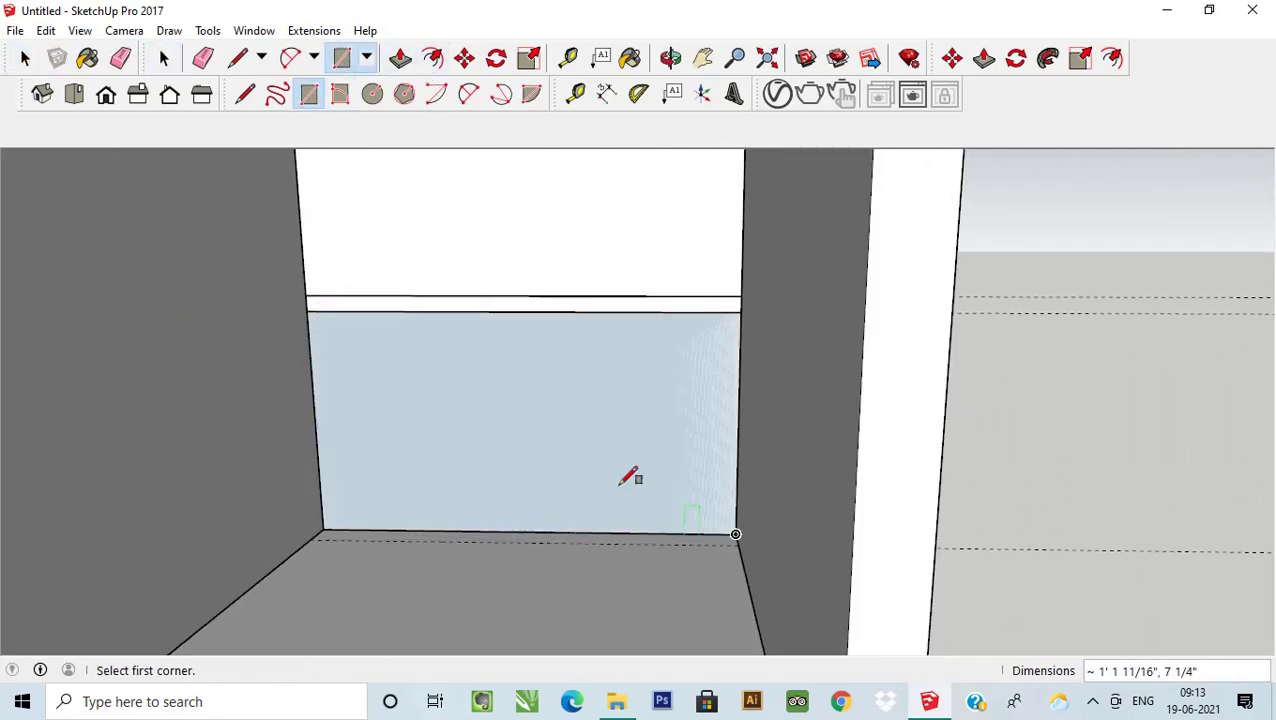
left_click(25, 60)
left_click(394, 372)
right_click(394, 372)
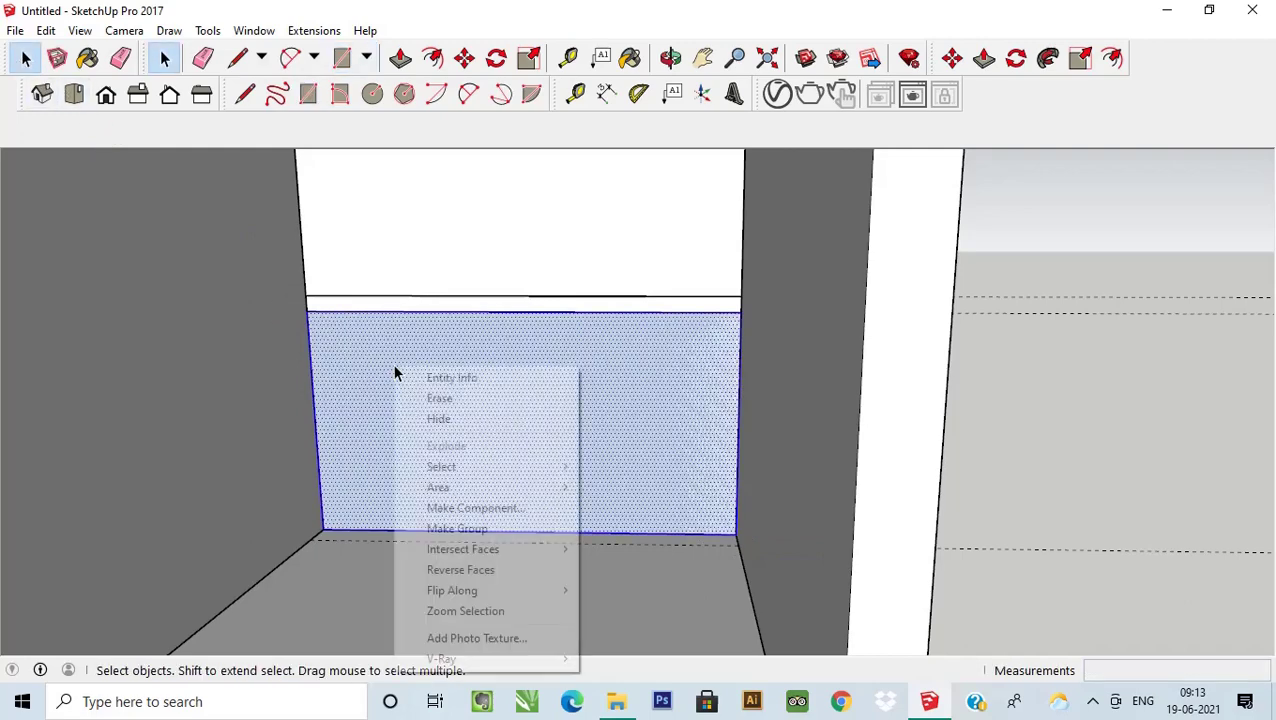
left_click(460, 526)
scroll(557, 340, "up", 2)
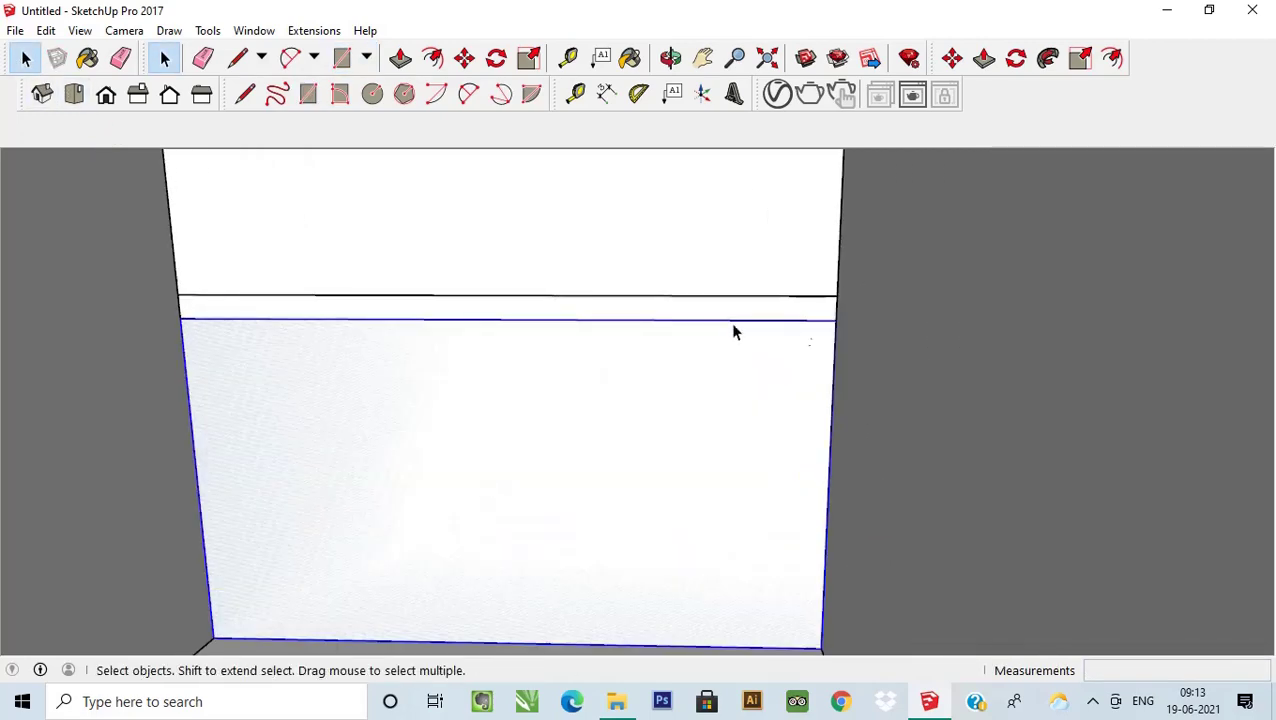
scroll(547, 345, "down", 4)
left_click(541, 345)
- Push in the cabinet's lower front face with Push/Pull
left_click(400, 58)
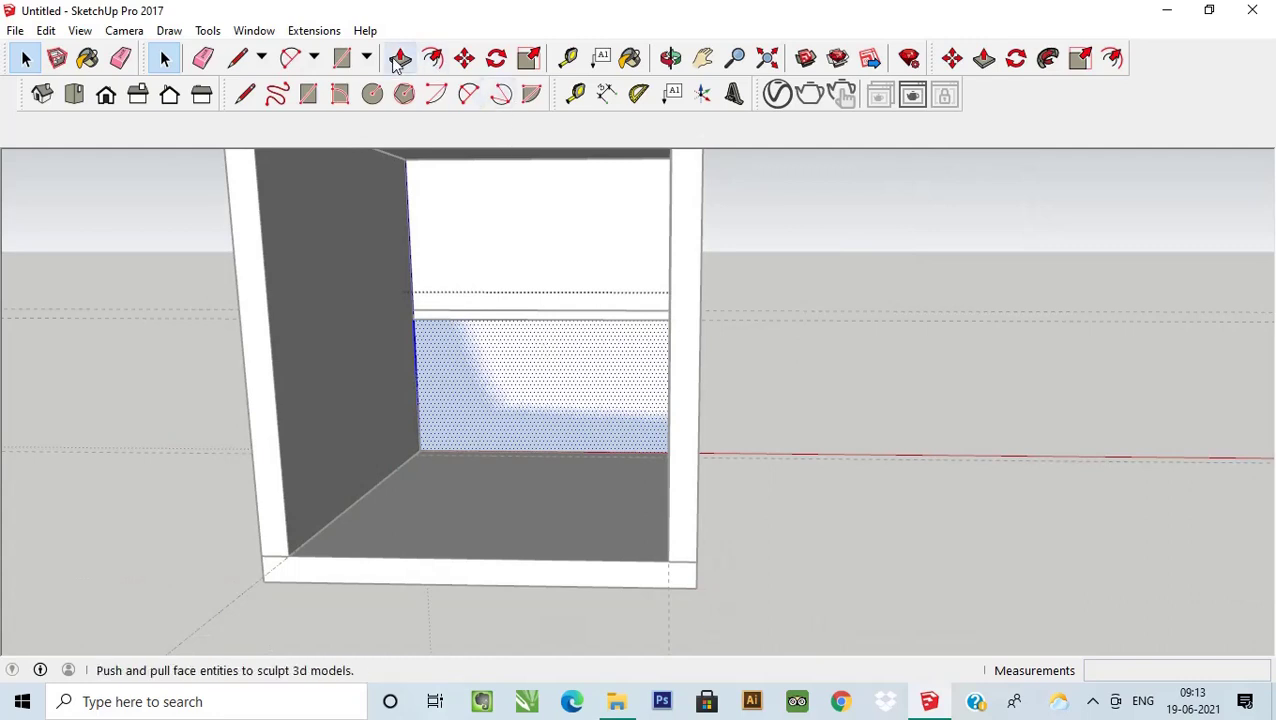
left_click(456, 347)
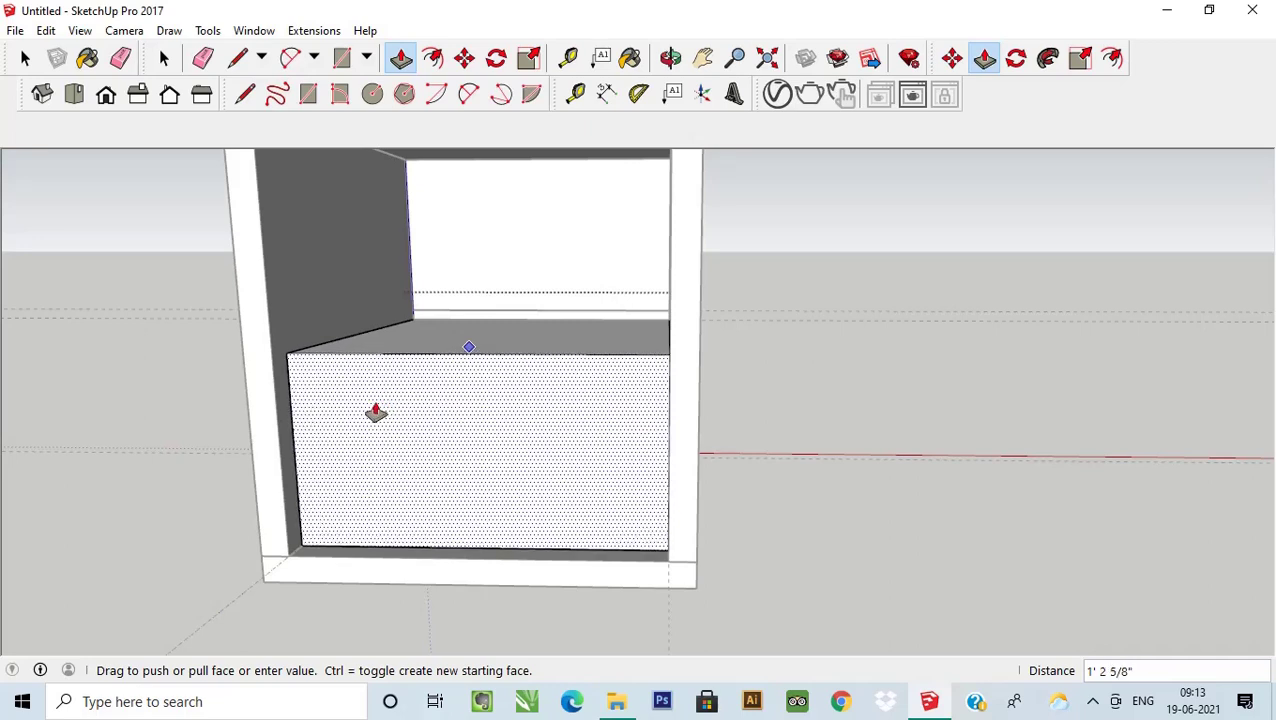
left_click(375, 412)
middle_click_drag(373, 413, 433, 402)
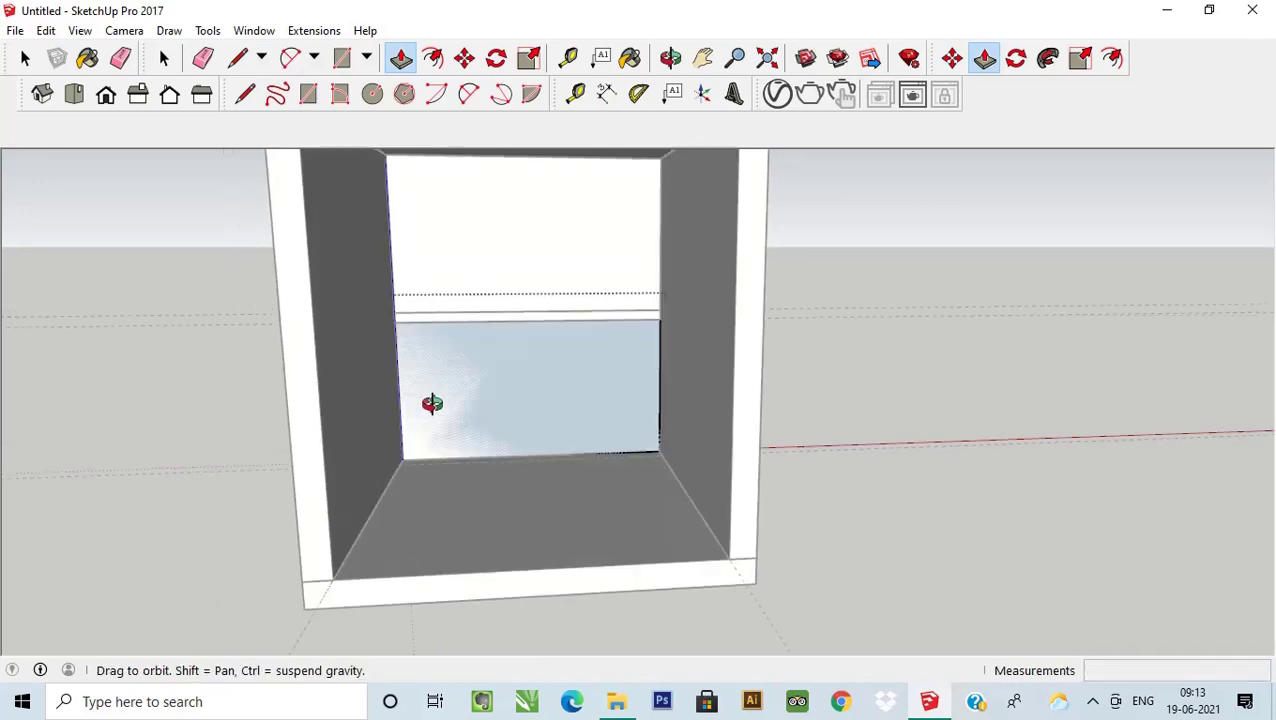
- Pull the back face below the shelf forward 1' into a drawer block
left_click(27, 62)
scroll(504, 336, "up", 2)
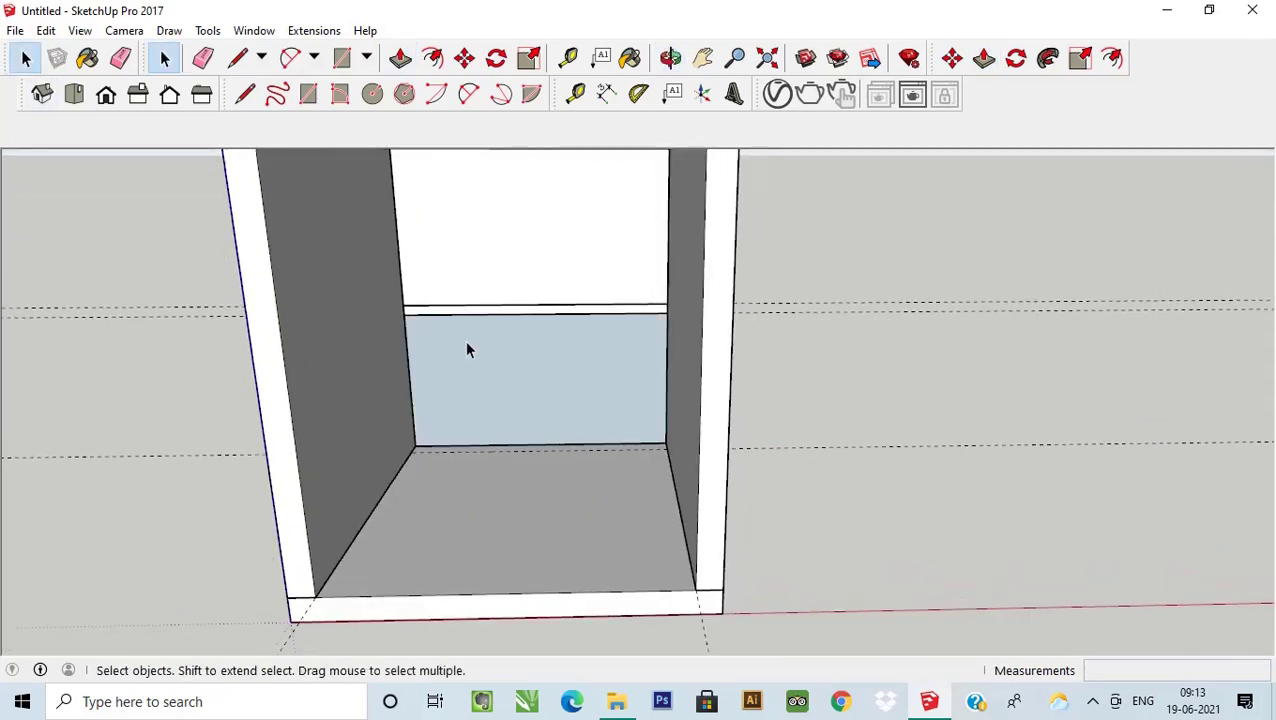
scroll(465, 340, "up", 3)
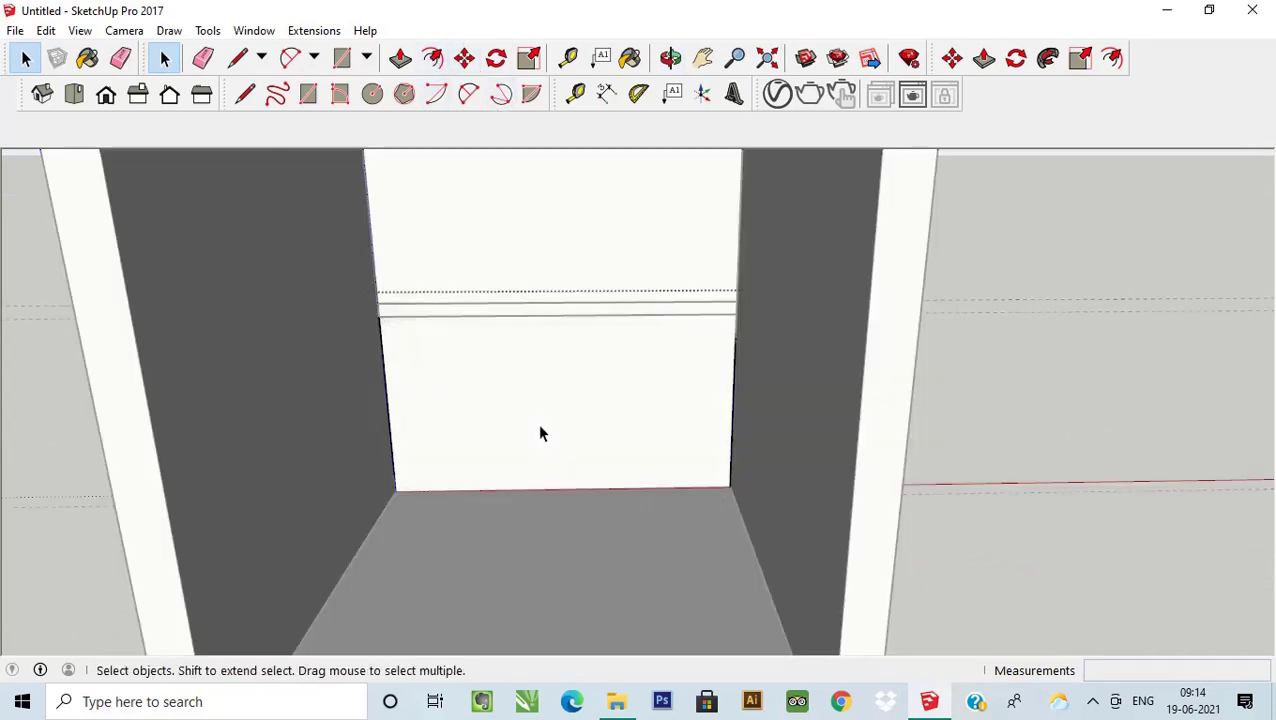
left_click(505, 356)
left_click(400, 58)
left_click(500, 372)
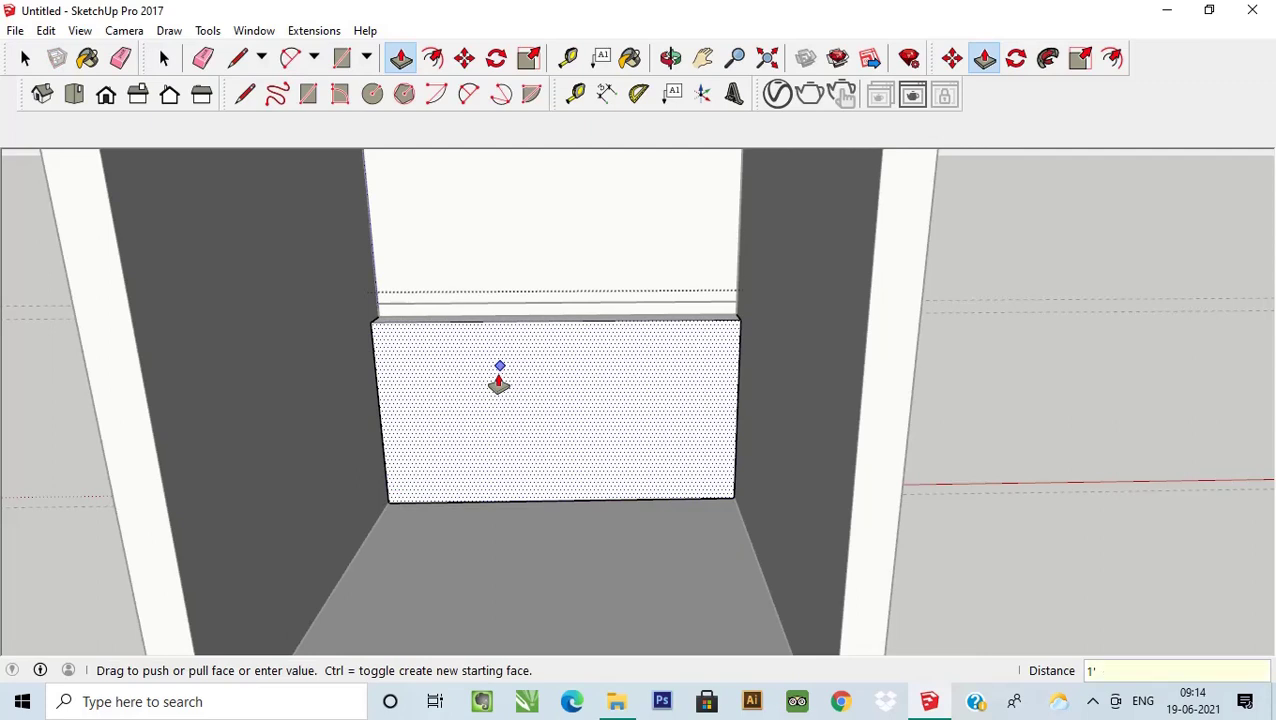
left_click(499, 380)
left_click(25, 58)
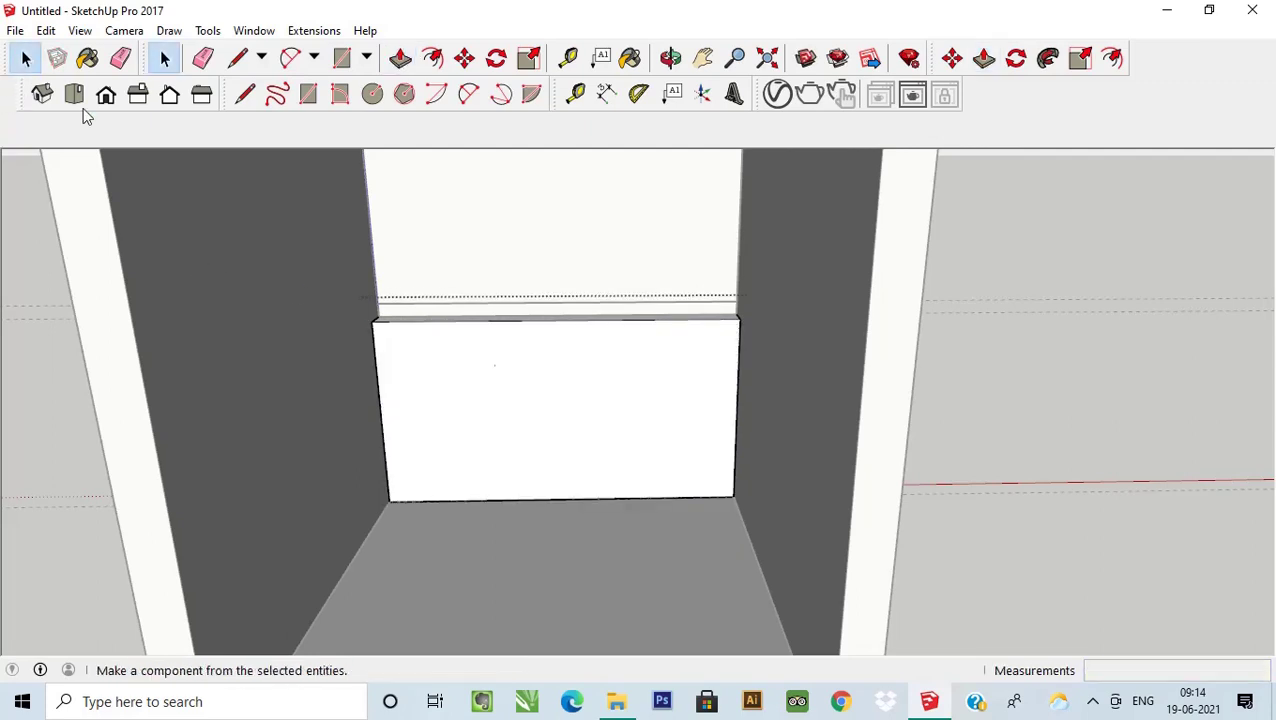
scroll(934, 436, "down", 5)
- Place a vertical guide 1/2" inside the drawer front's left edge
scroll(622, 428, "up", 5)
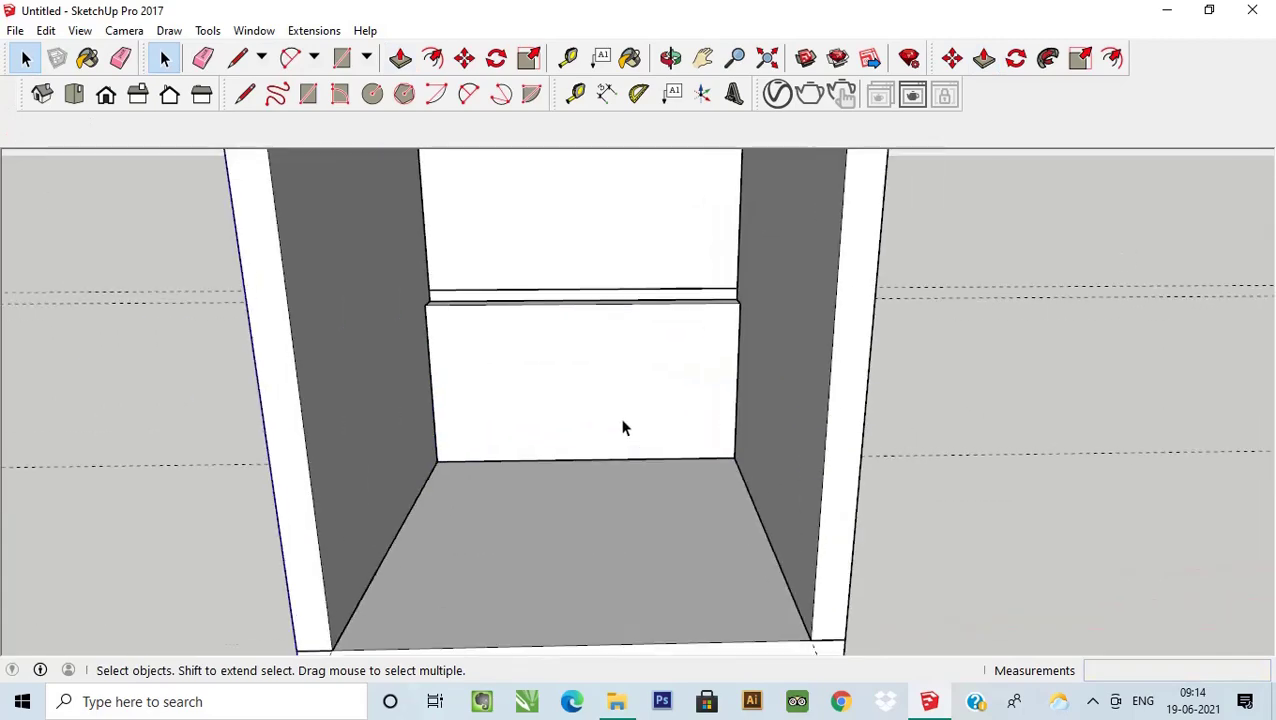
scroll(567, 426, "up", 2)
scroll(590, 390, "up", 1)
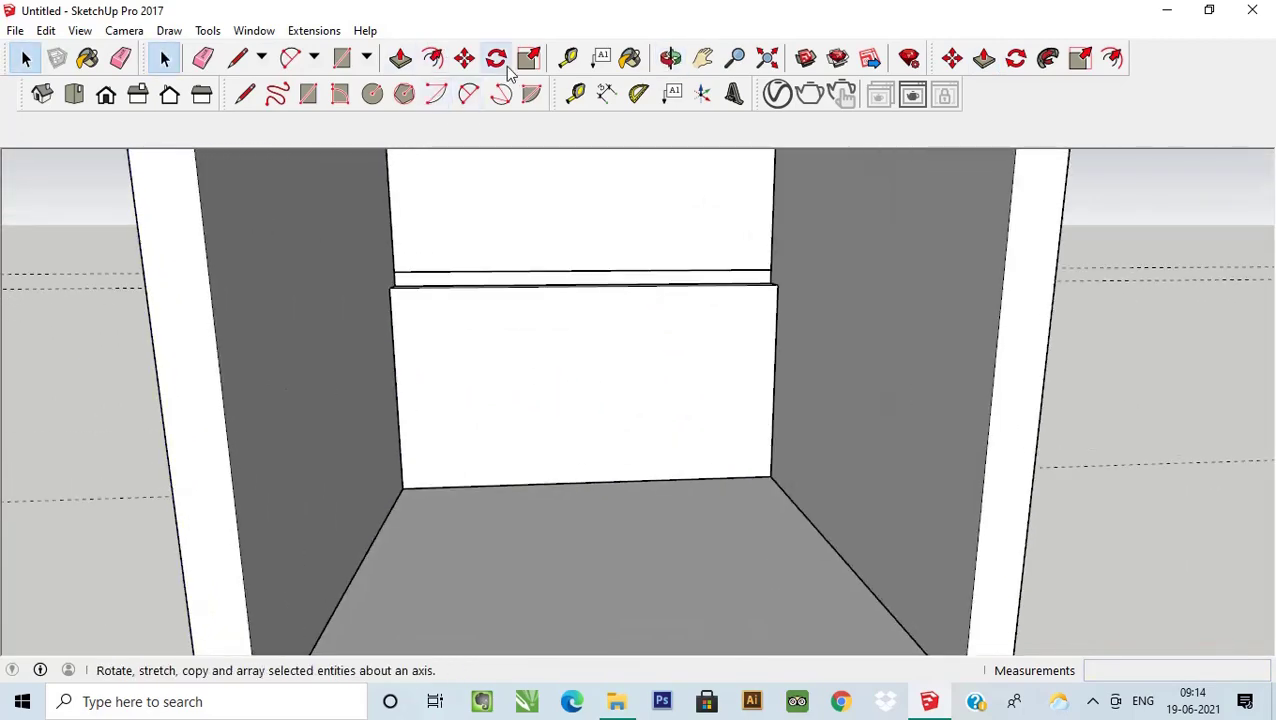
left_click(575, 93)
left_click(395, 391)
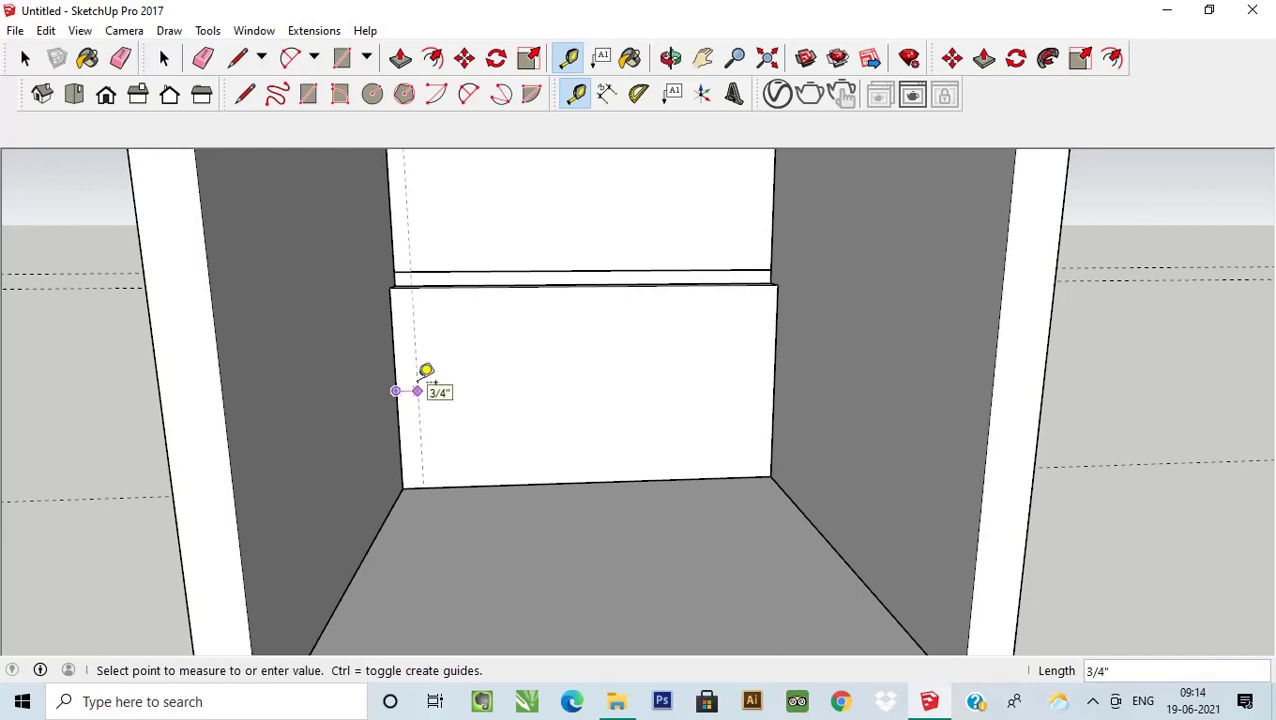
type("'")
key("Return")
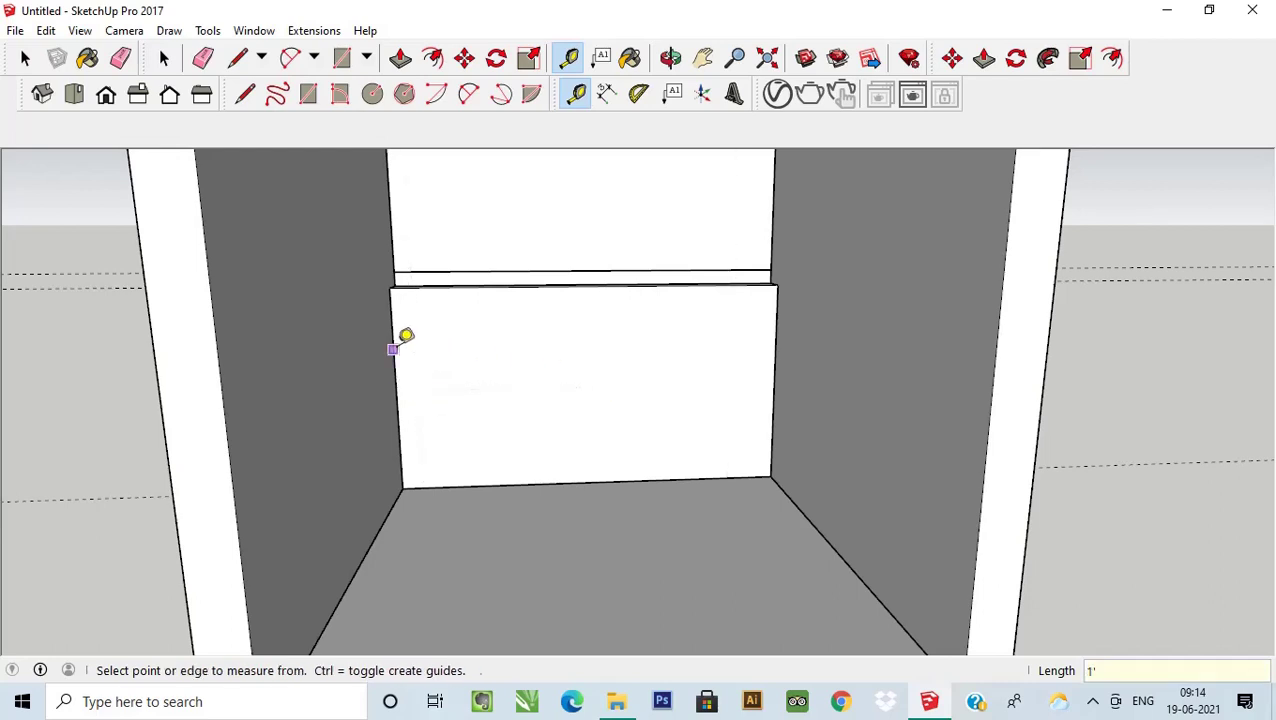
left_click(394, 349)
key("space")
left_click(576, 93)
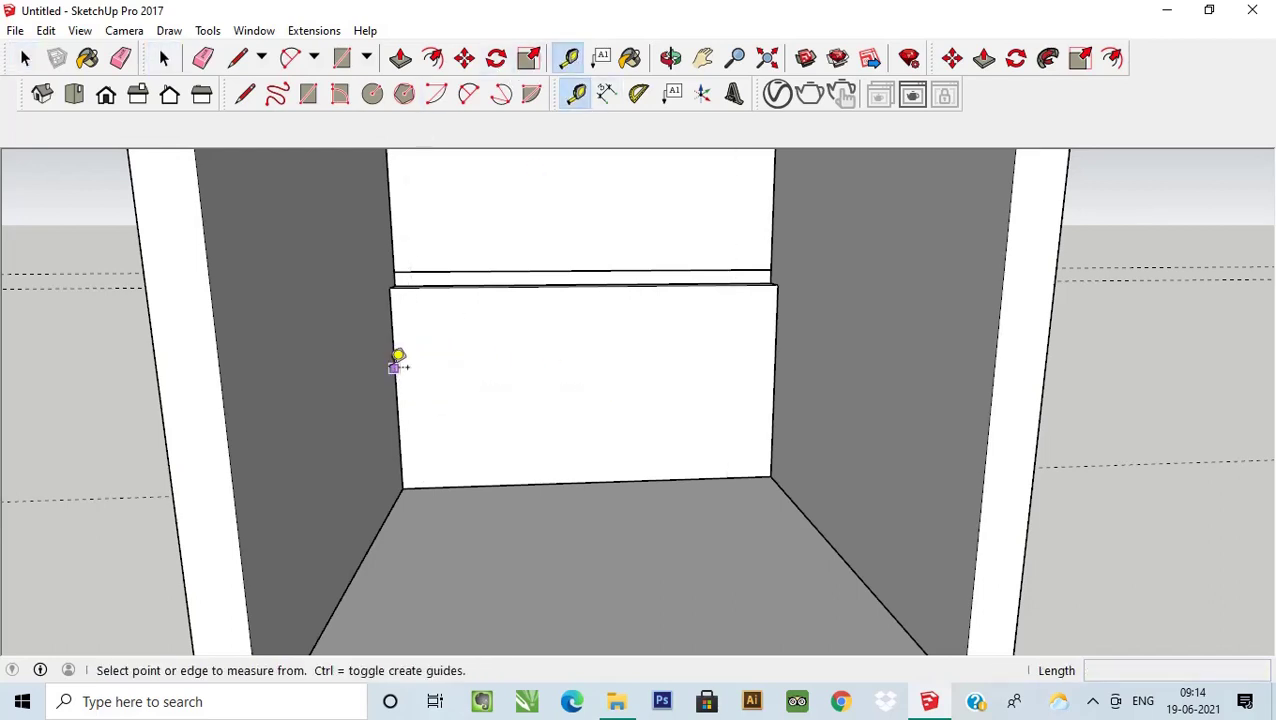
left_click(394, 366)
type("'")
key("Return")
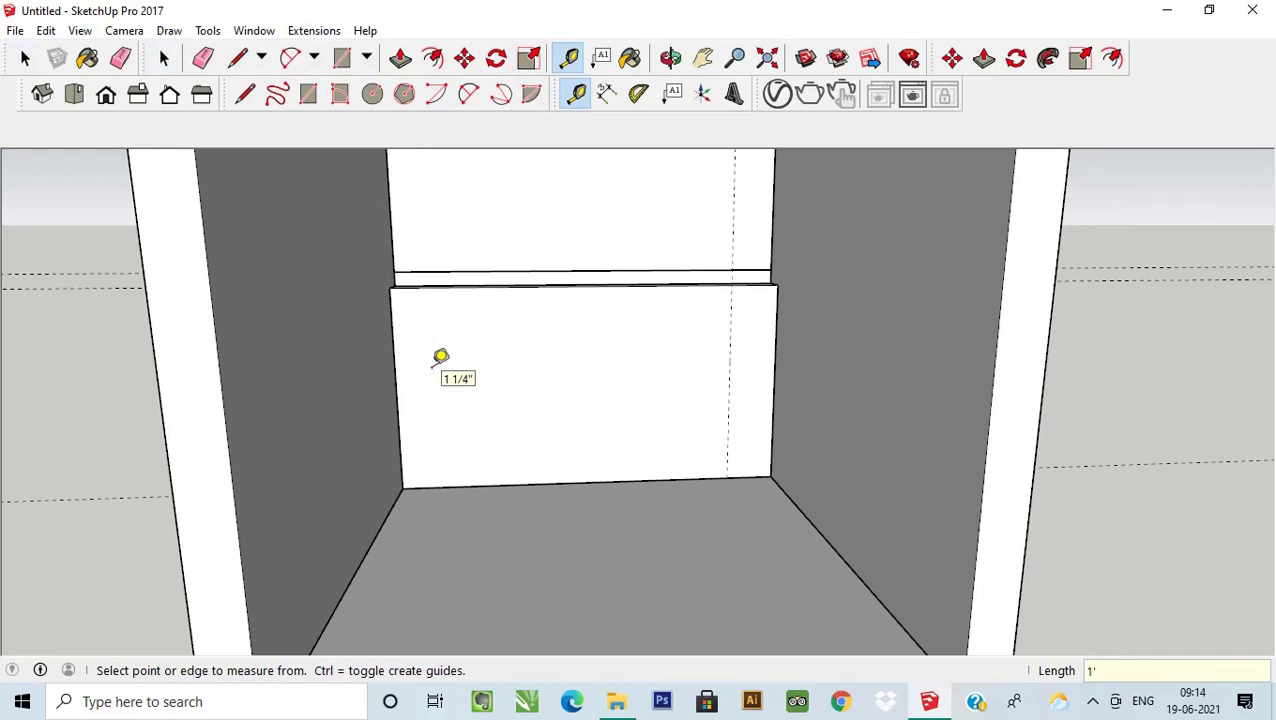
key("space")
- Place a vertical guide 1/2" inside the drawer front's right edge
left_click(777, 345)
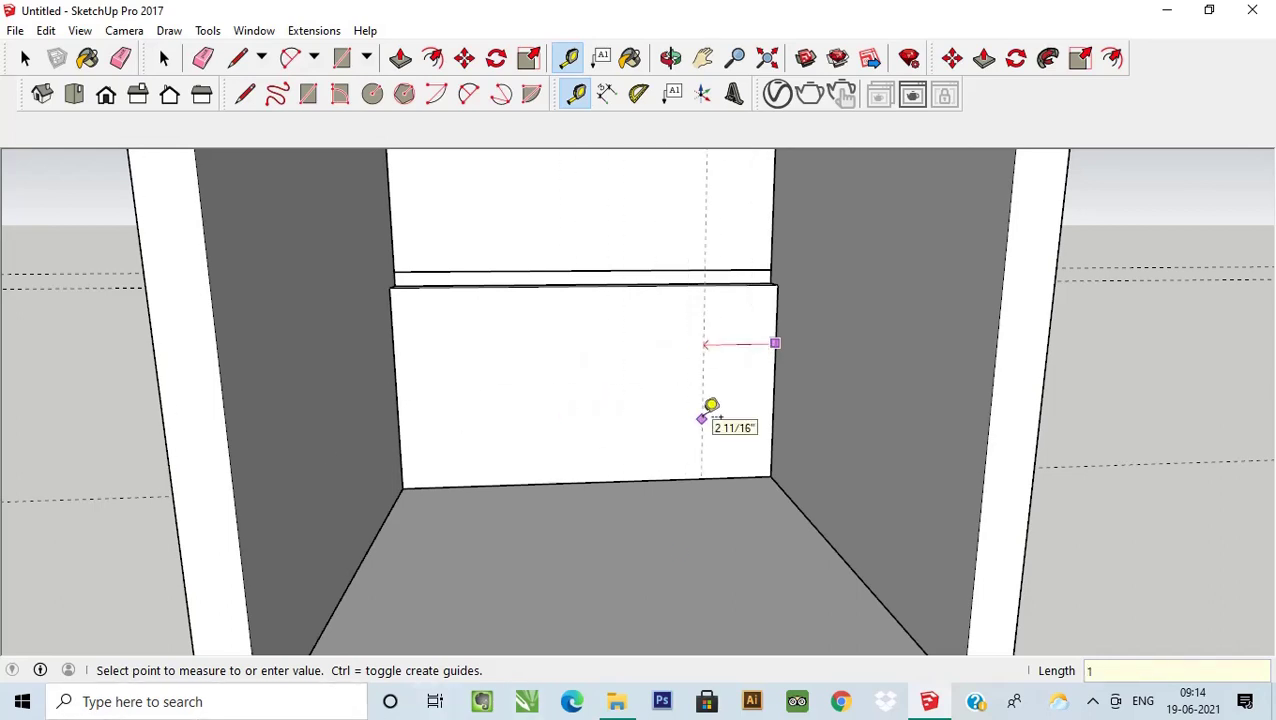
type("/2")
key("Return")
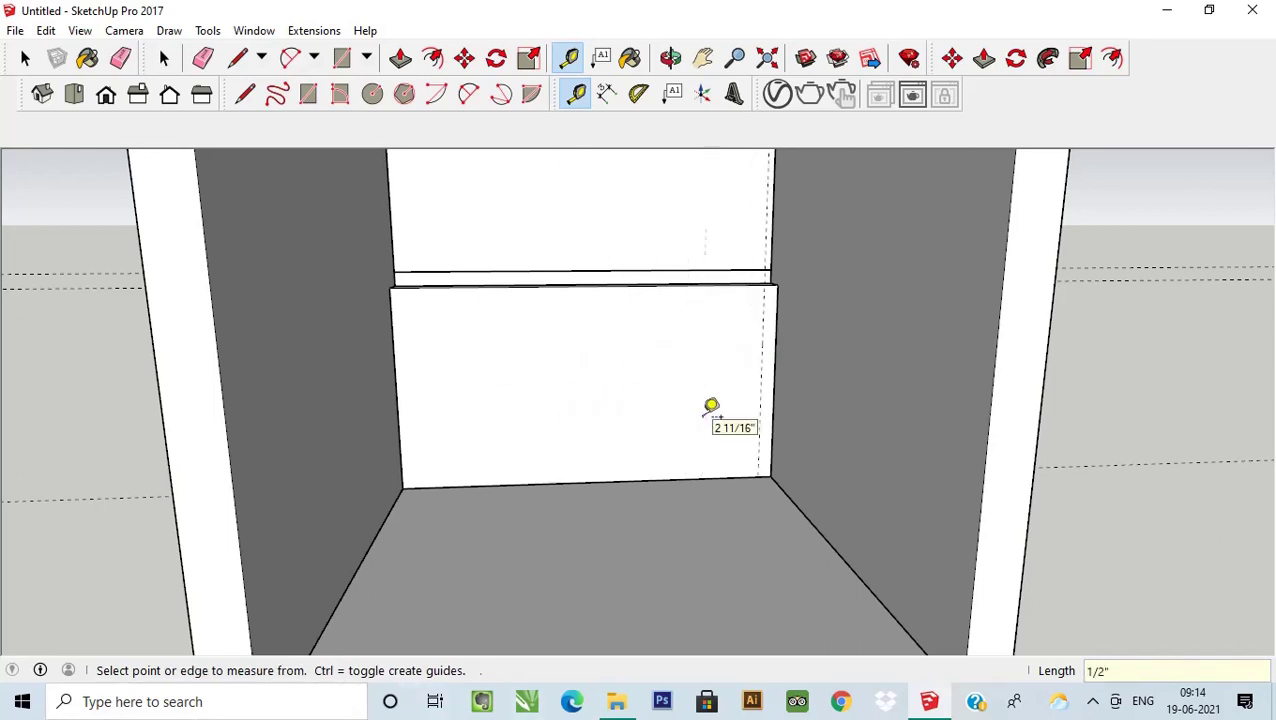
left_click(396, 356)
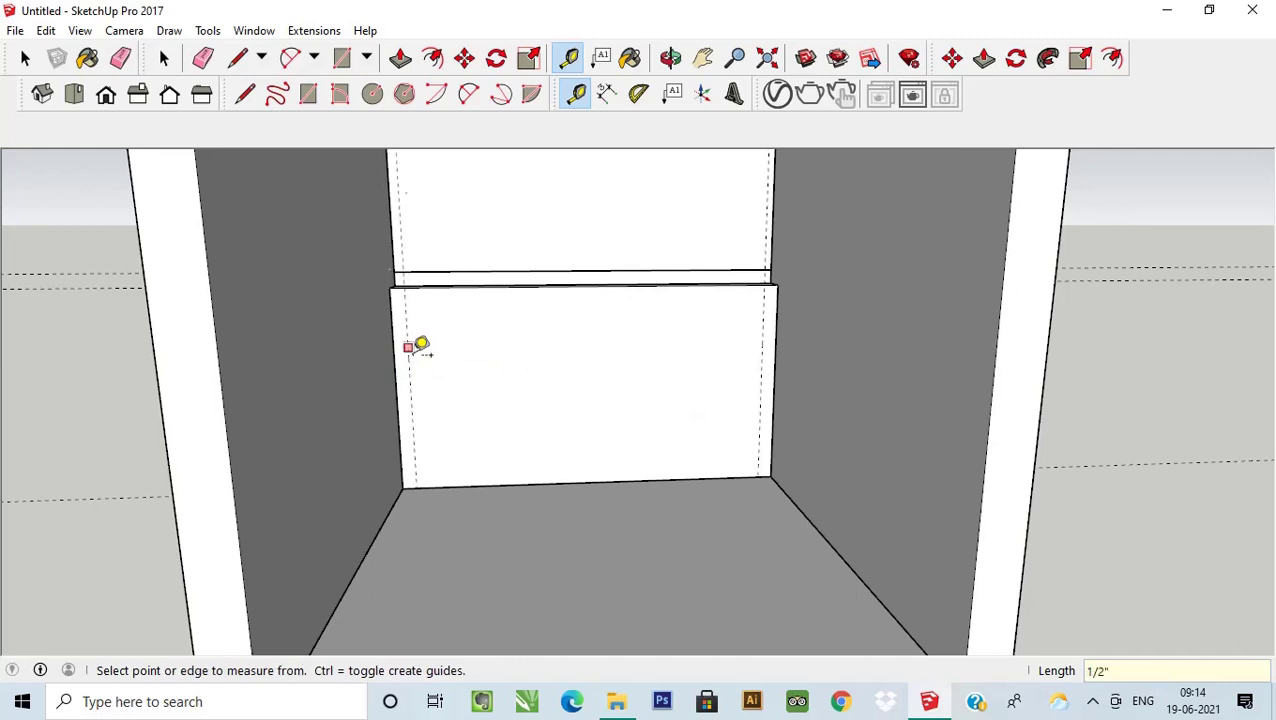
left_click(341, 58)
- Try a thin rectangle along the left edge, then open the drawer panel for editing
left_click(391, 287)
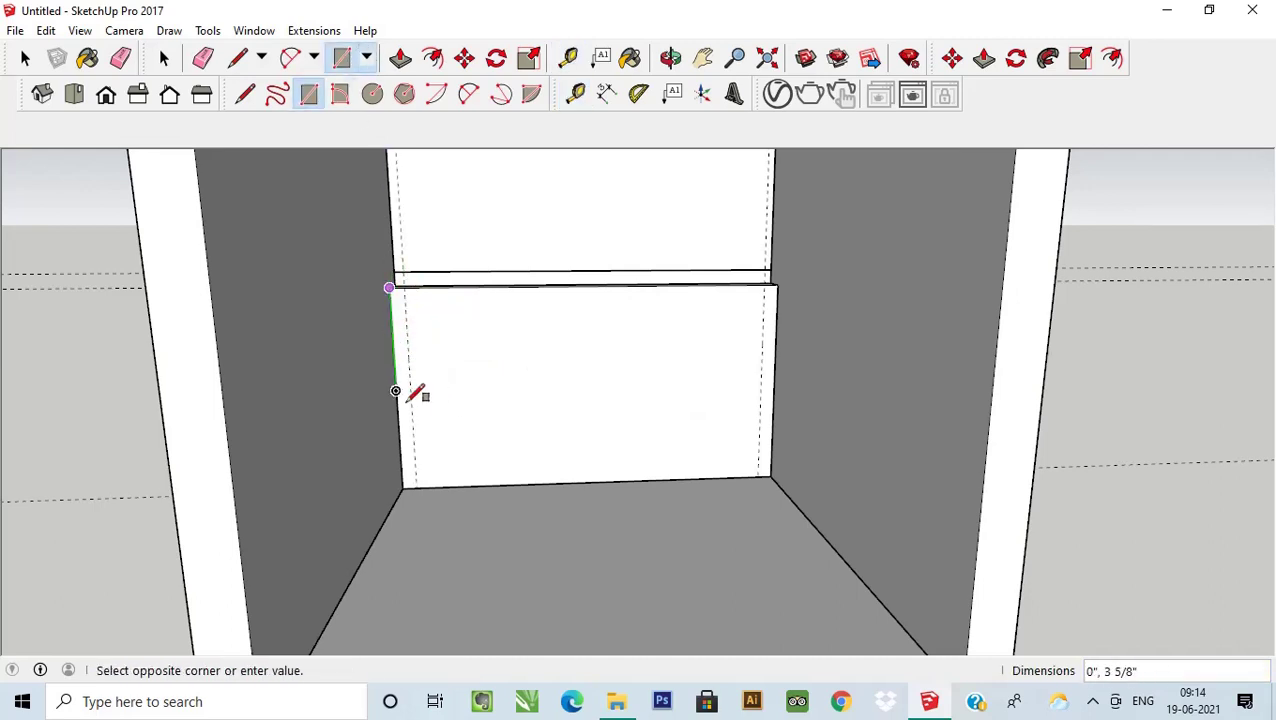
left_click(421, 489)
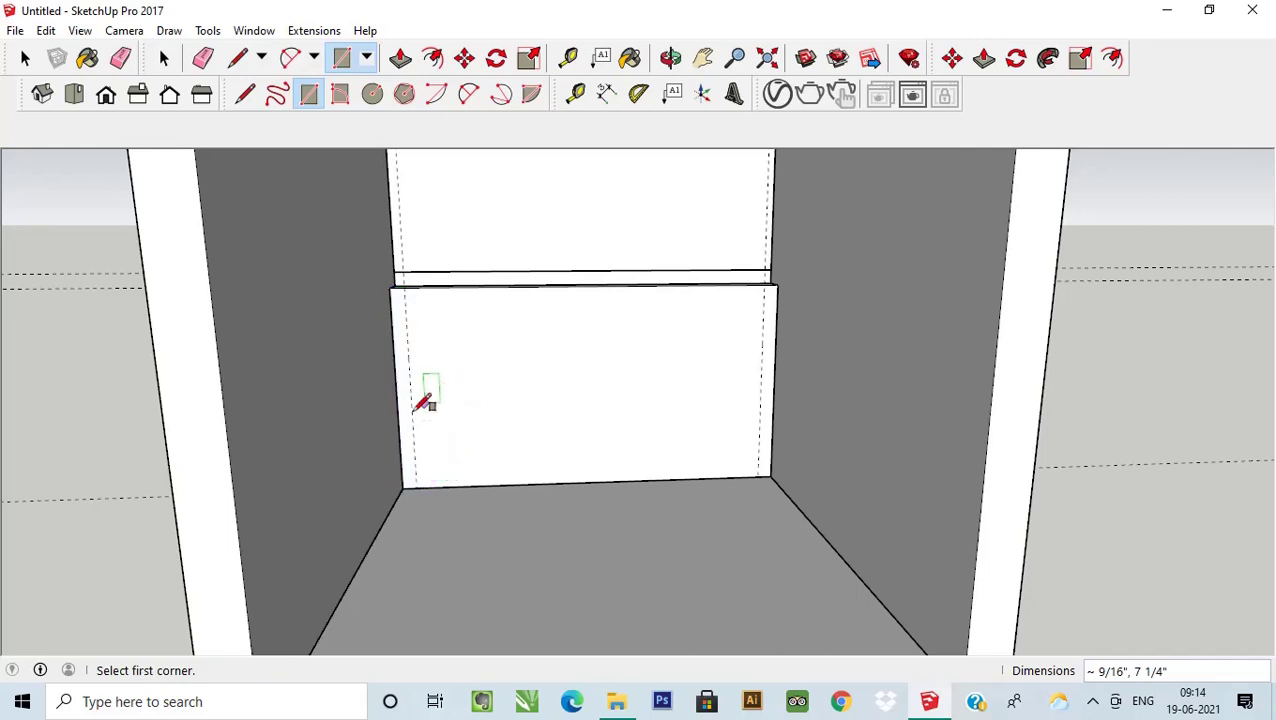
scroll(420, 400, "up", 2)
left_click(384, 238)
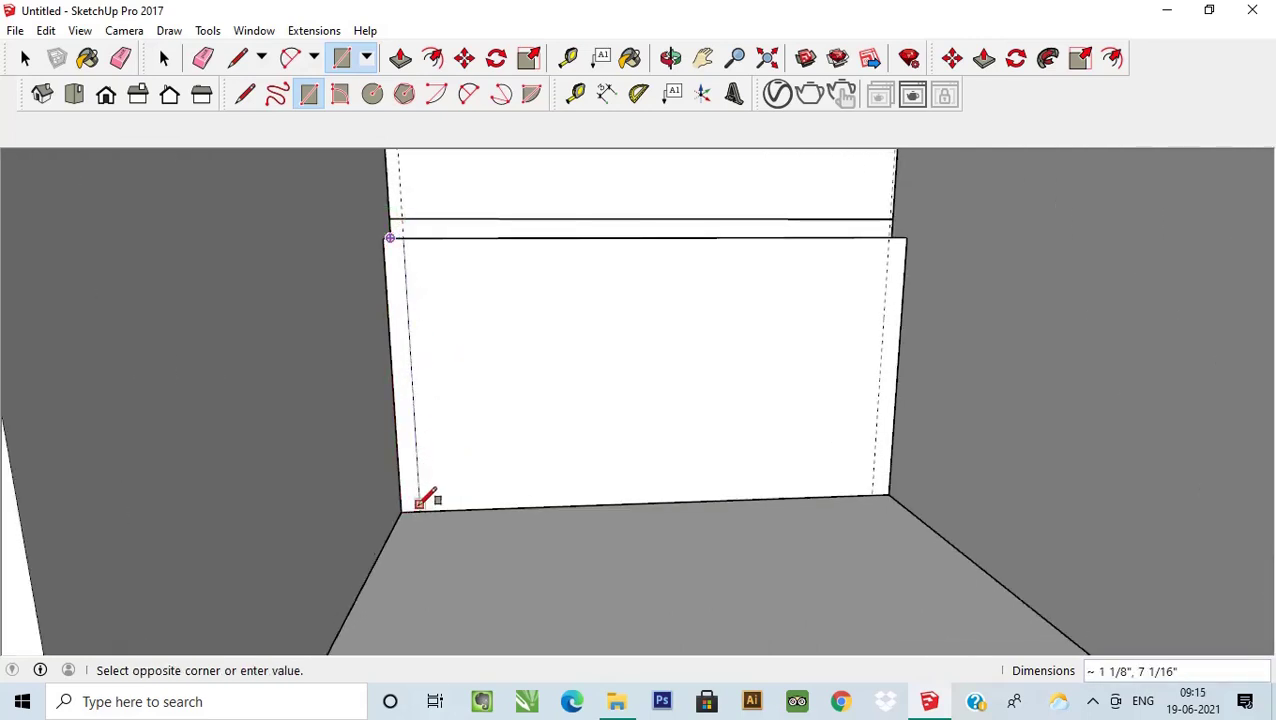
left_click(25, 58)
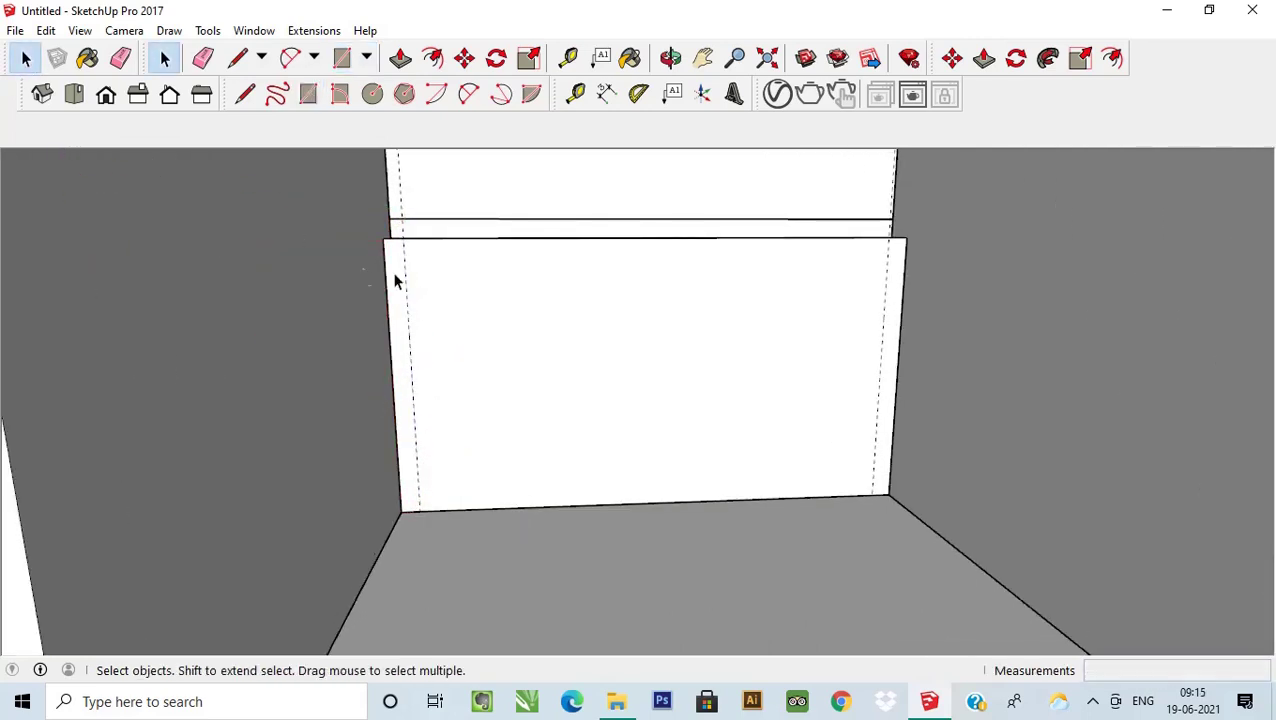
double_click(503, 292)
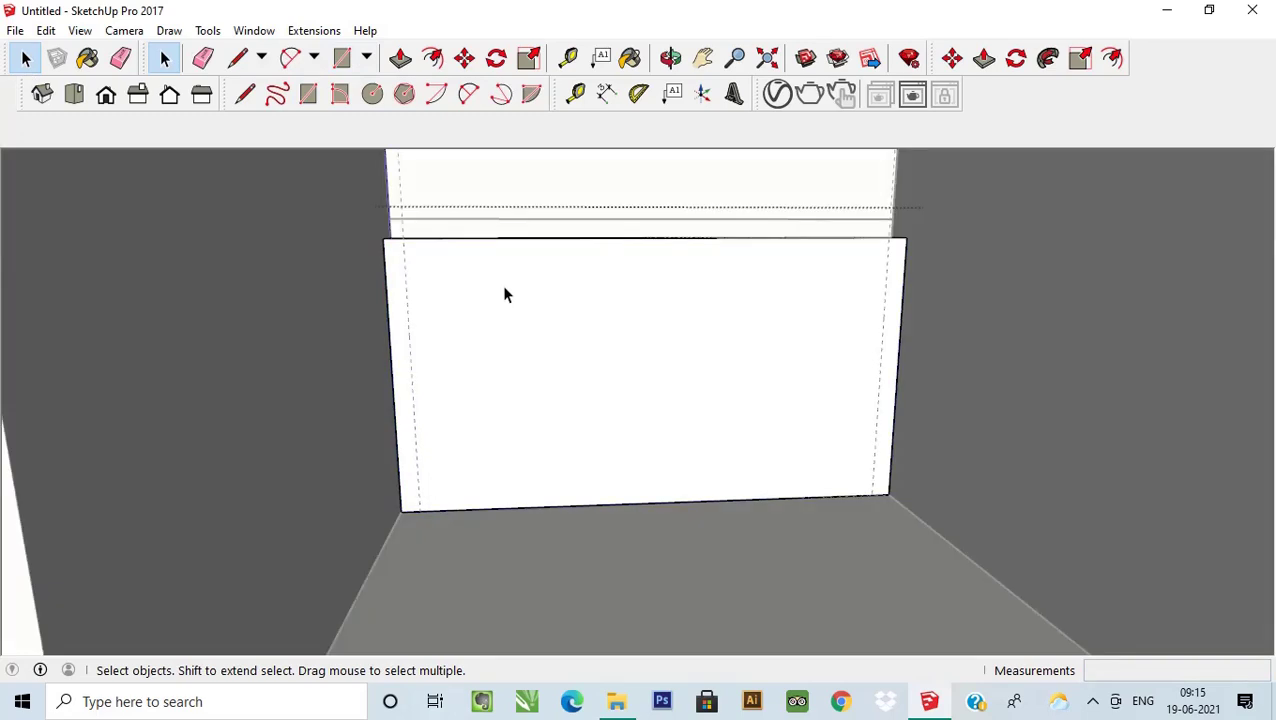
- Draw thin strips along the panel's left and right edges up to the 1/2" guides
left_click(341, 58)
left_click(404, 240)
left_click(421, 511)
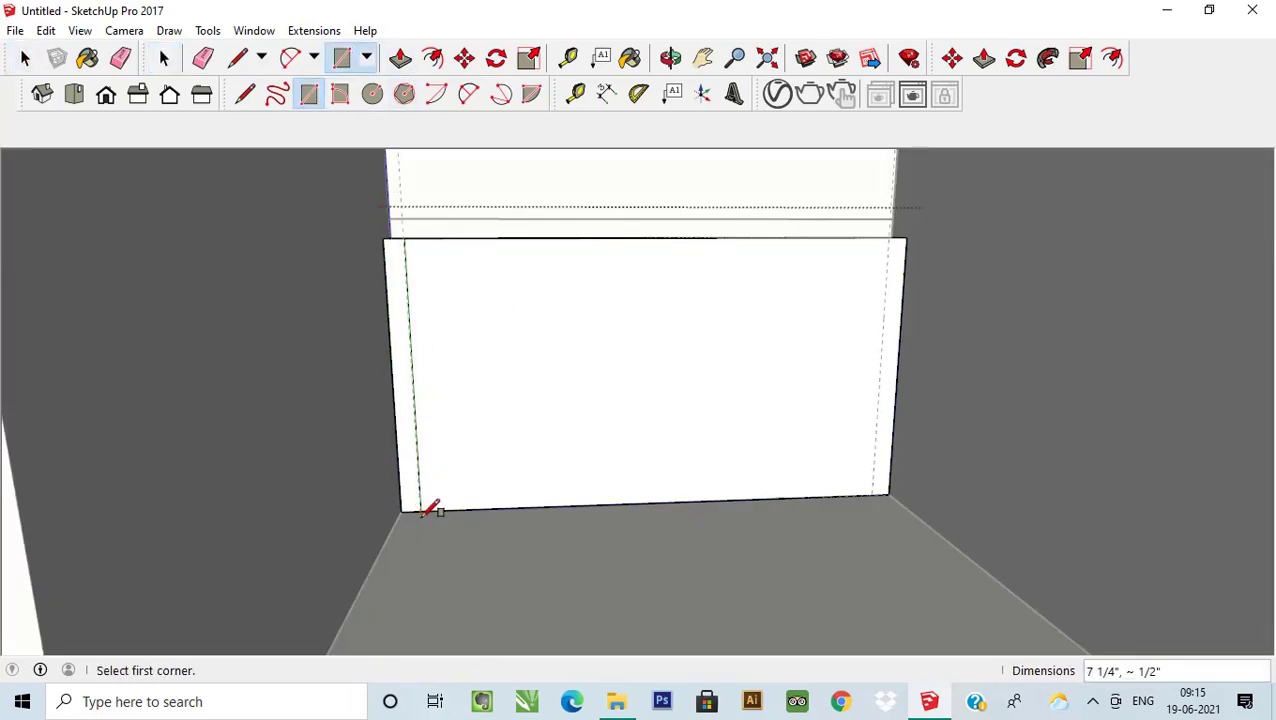
left_click(886, 266)
left_click(887, 490)
scroll(575, 262, "down", 5)
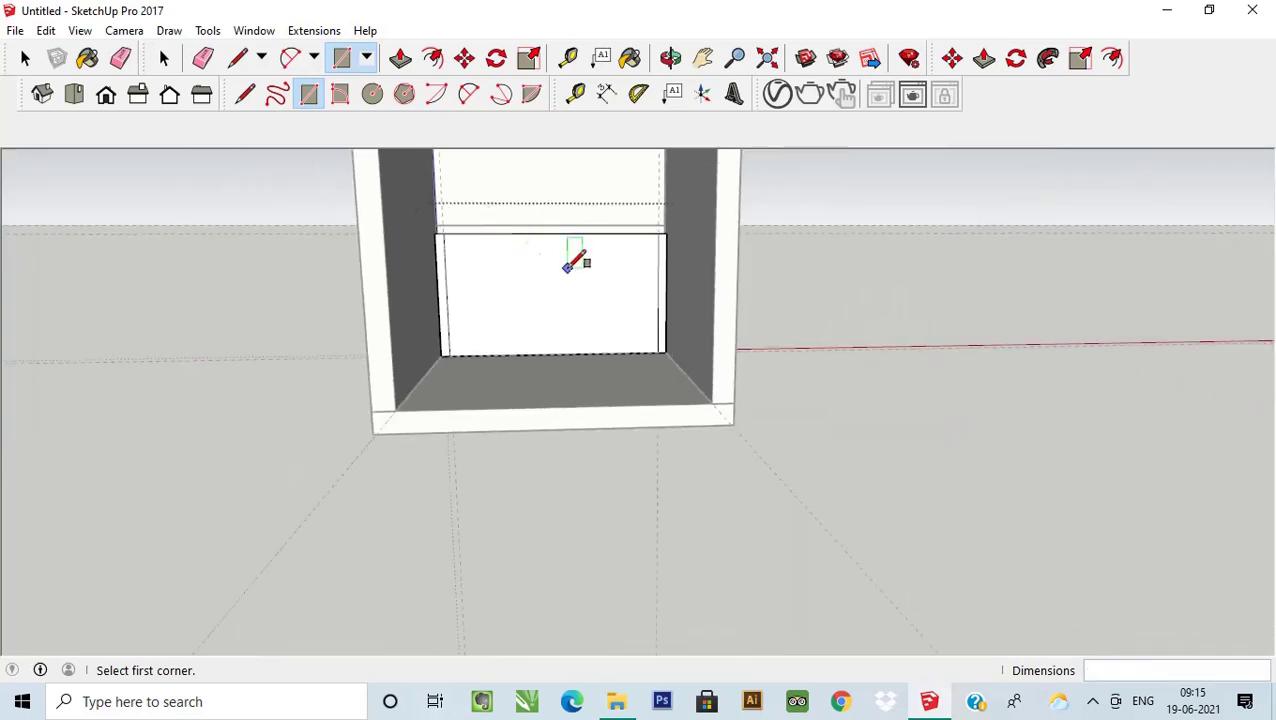
middle_click_drag(567, 267, 498, 273)
left_click(400, 58)
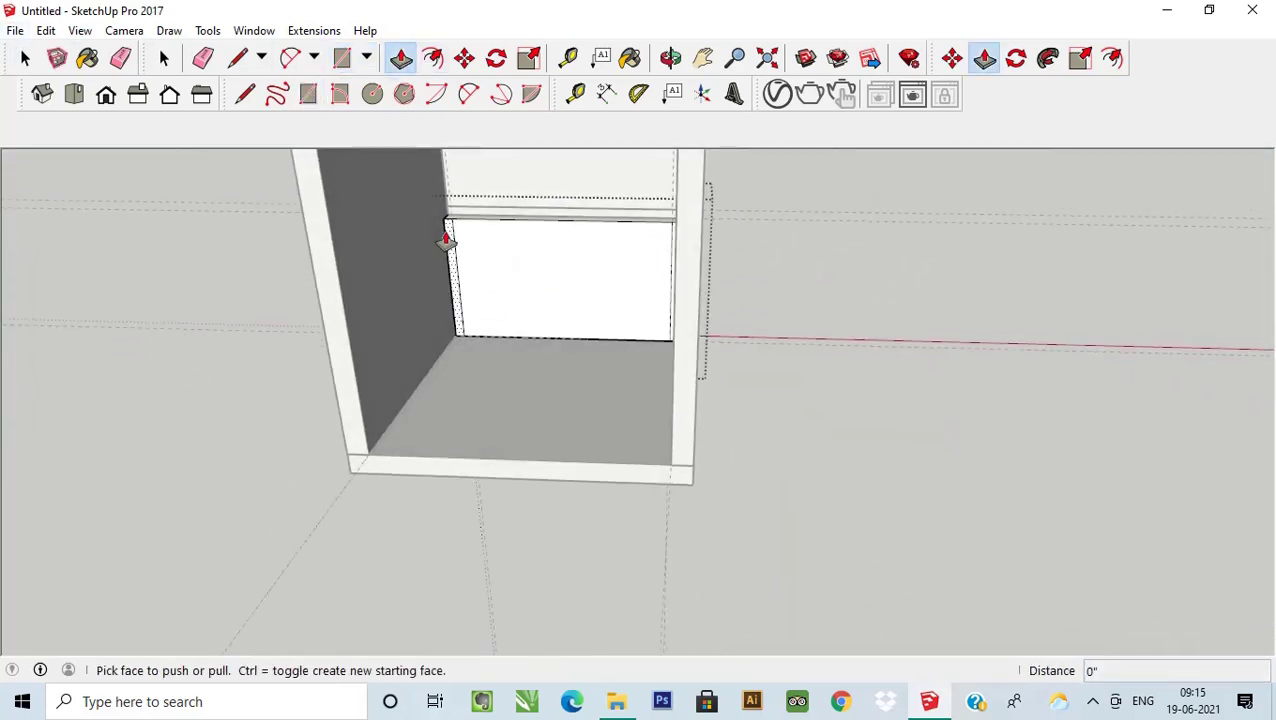
left_click(446, 240)
type("15.5")
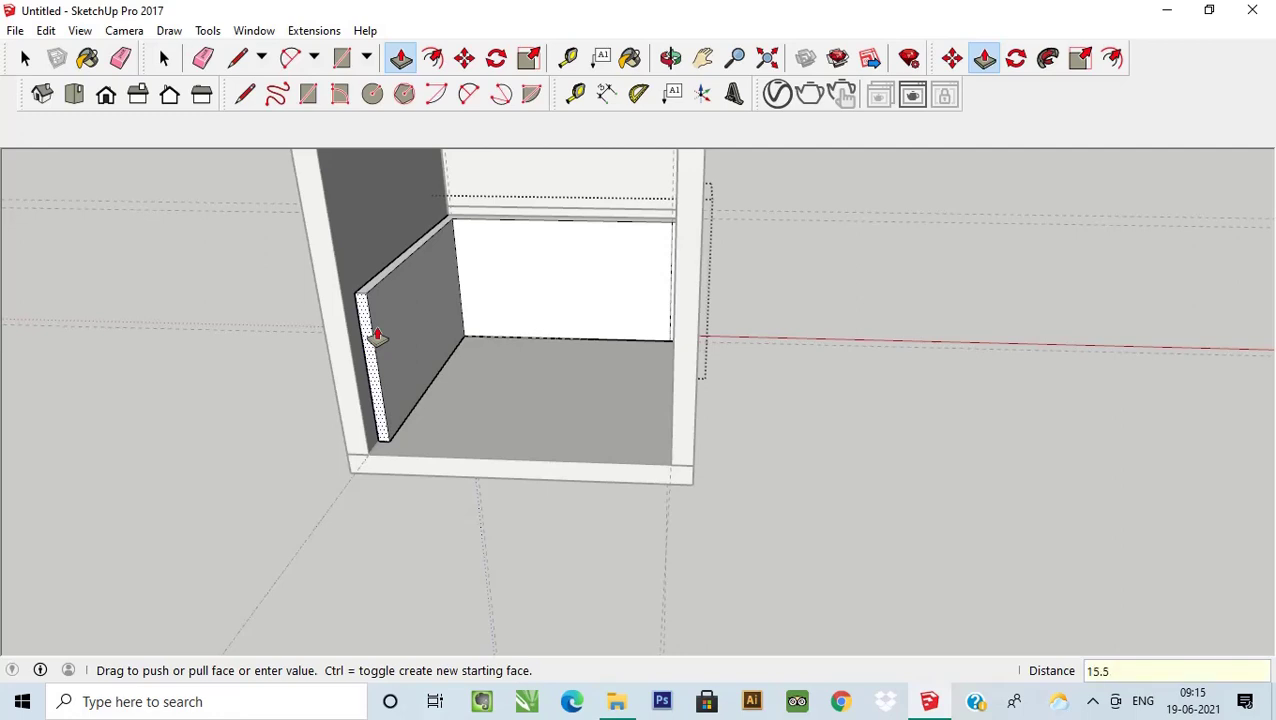
key("Return")
key("ctrl+z")
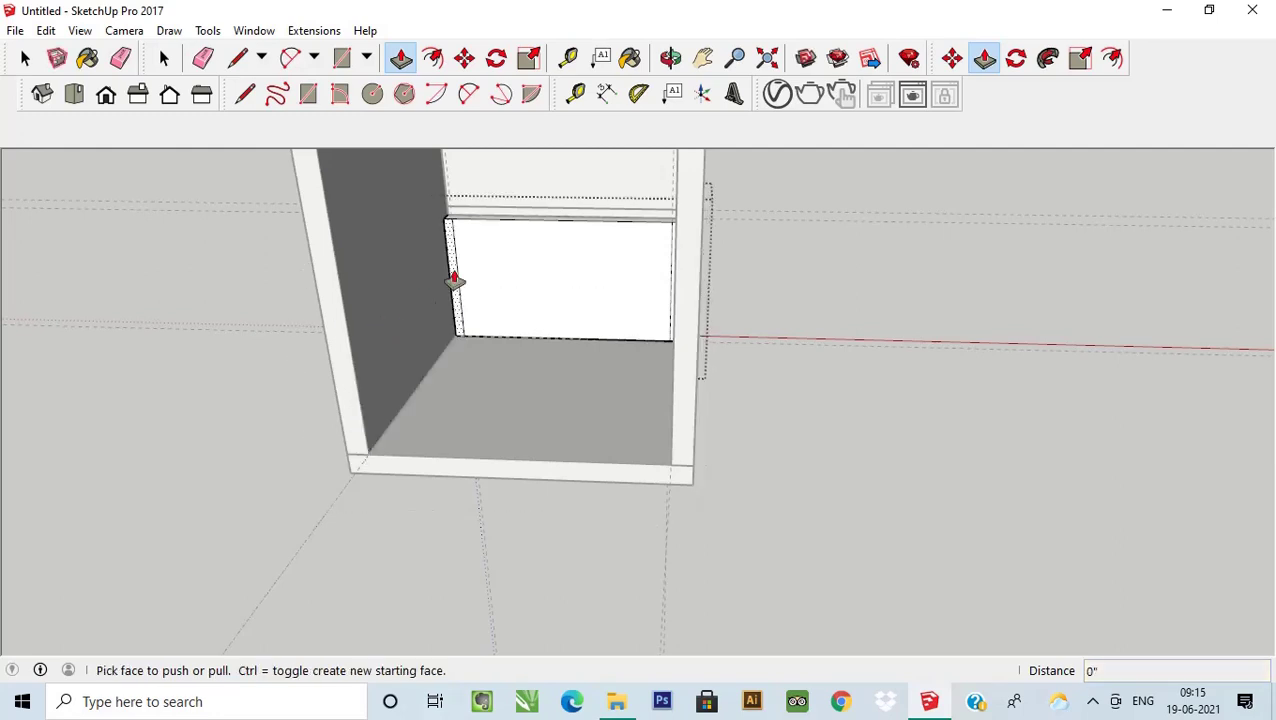
left_click(452, 274)
type("15.3")
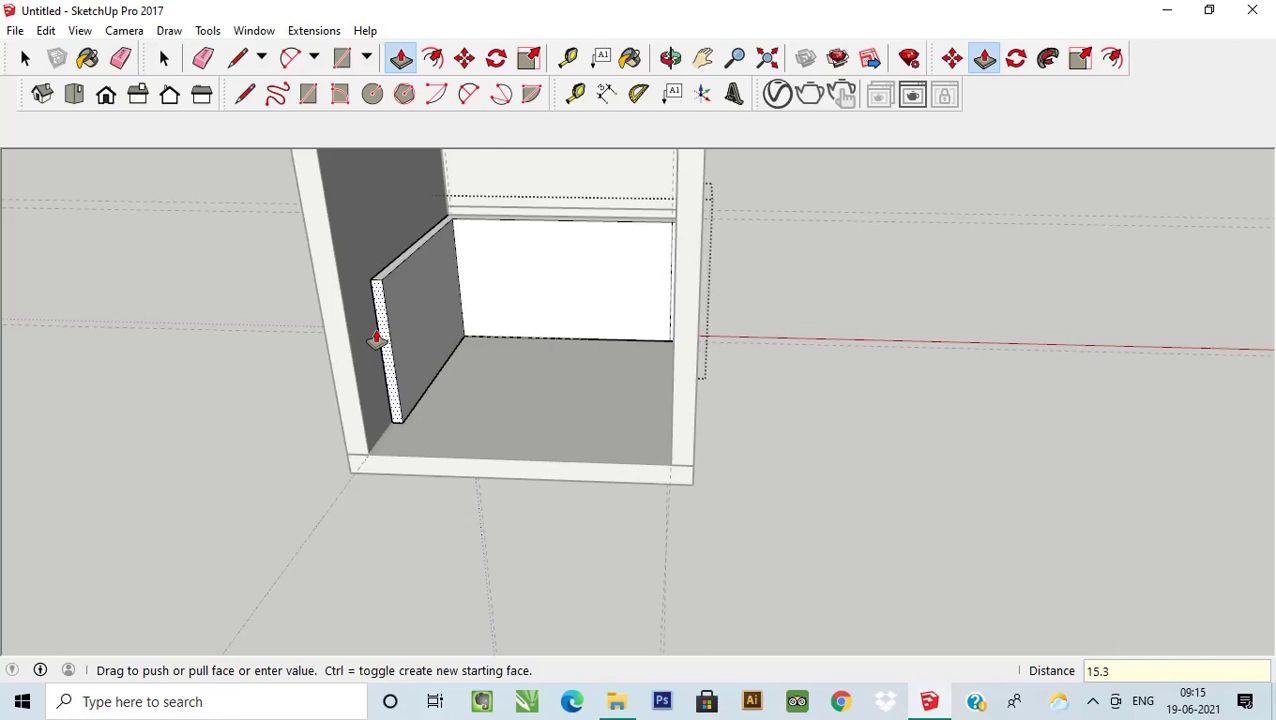
key("Return")
key("ctrl+z")
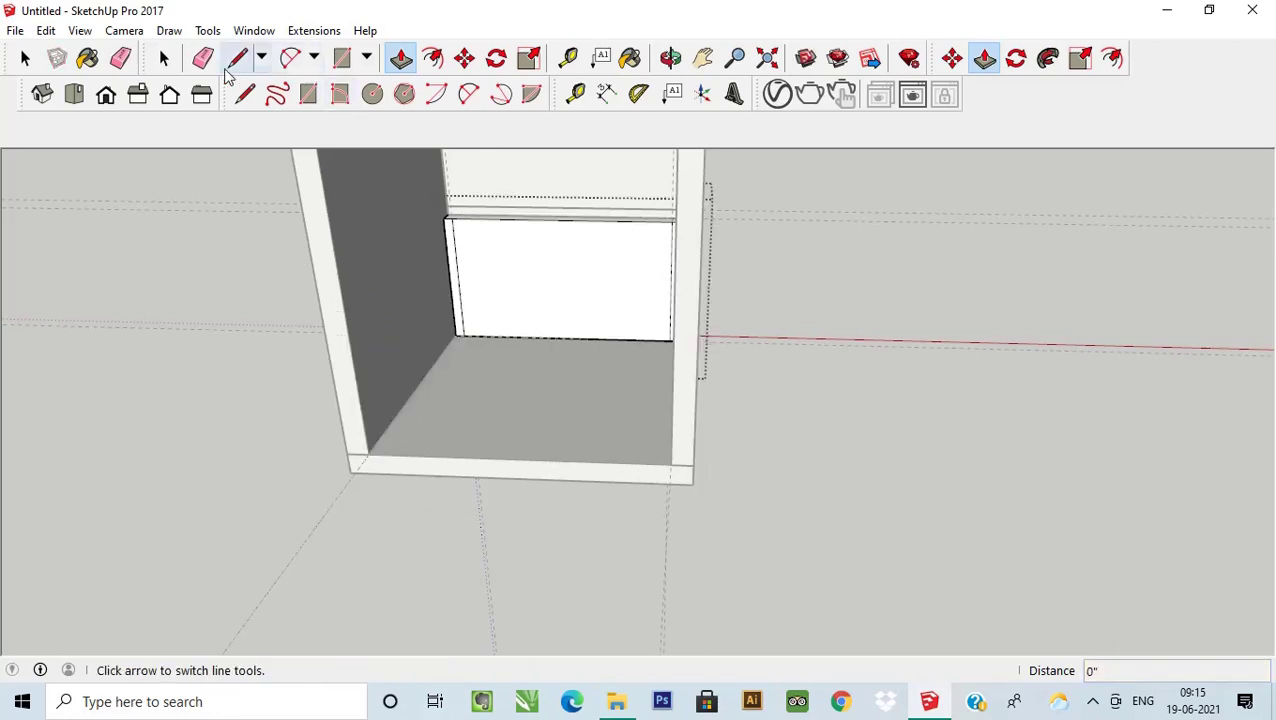
left_click(25, 58)
left_click(575, 93)
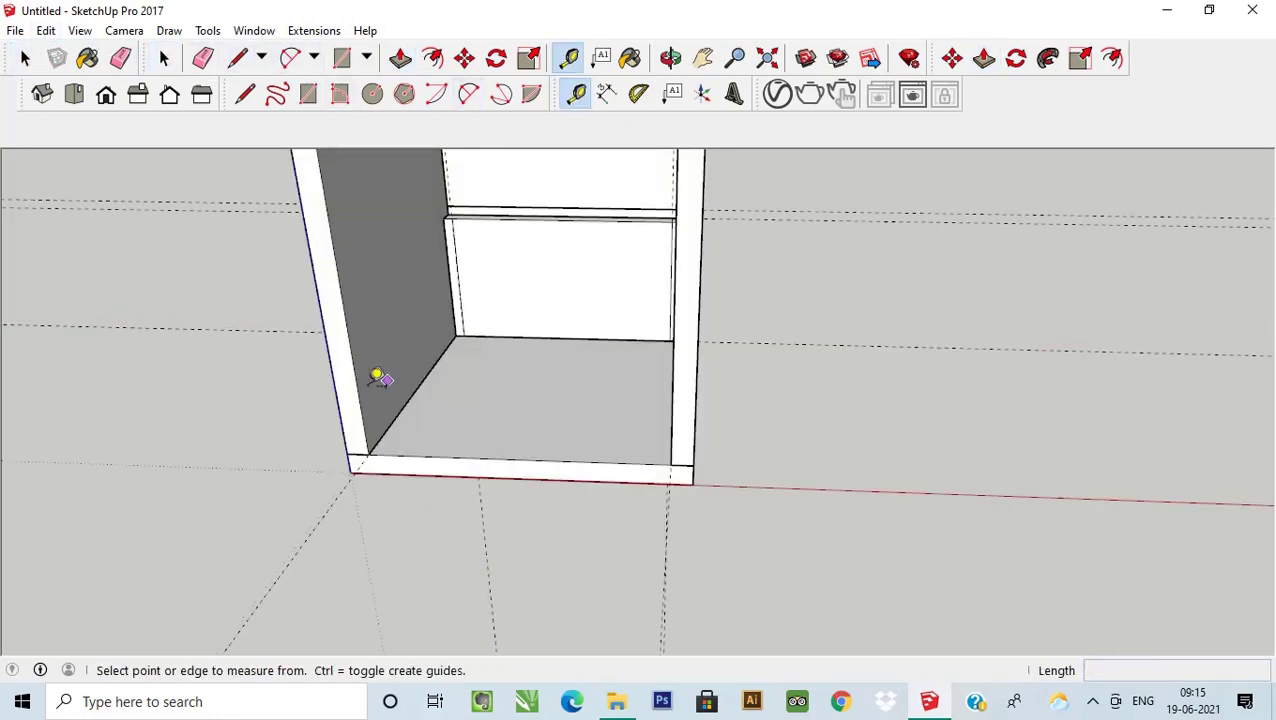
scroll(365, 385, "up", 3)
middle_click_drag(365, 385, 322, 402)
scroll(308, 295, "up", 2)
left_click(308, 296)
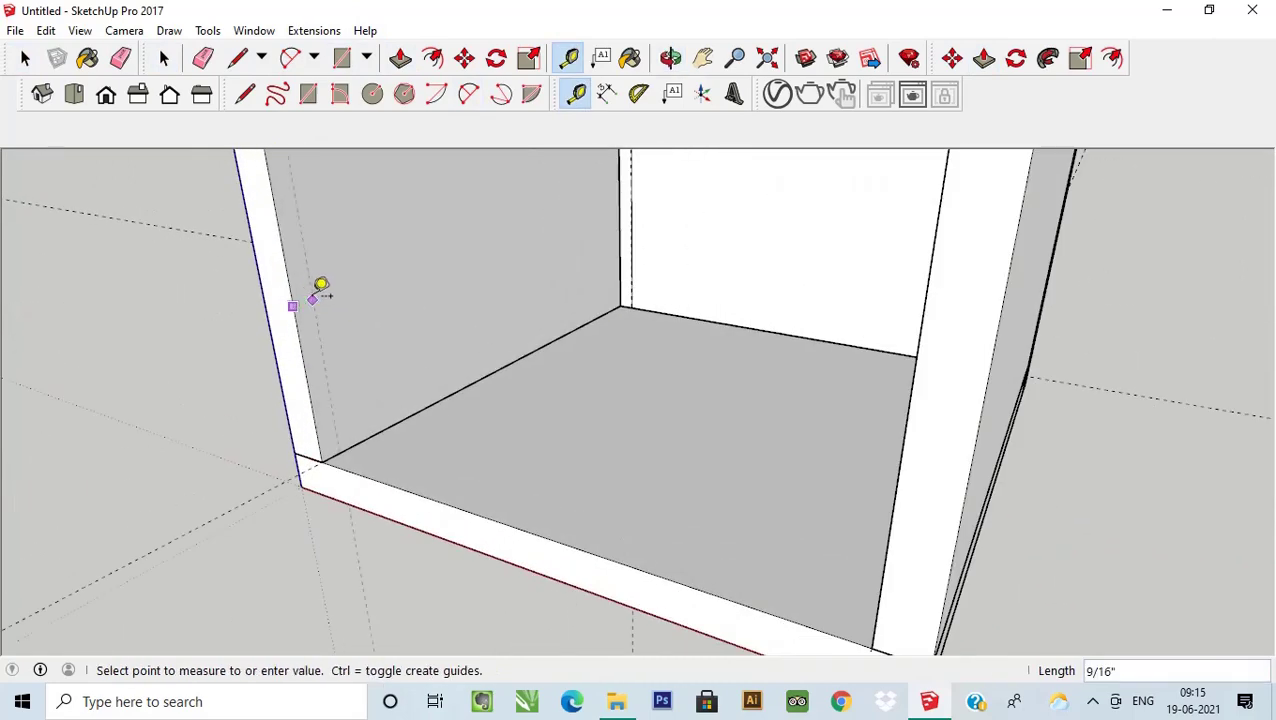
type("1")
key("Escape")
scroll(555, 457, "down", 3)
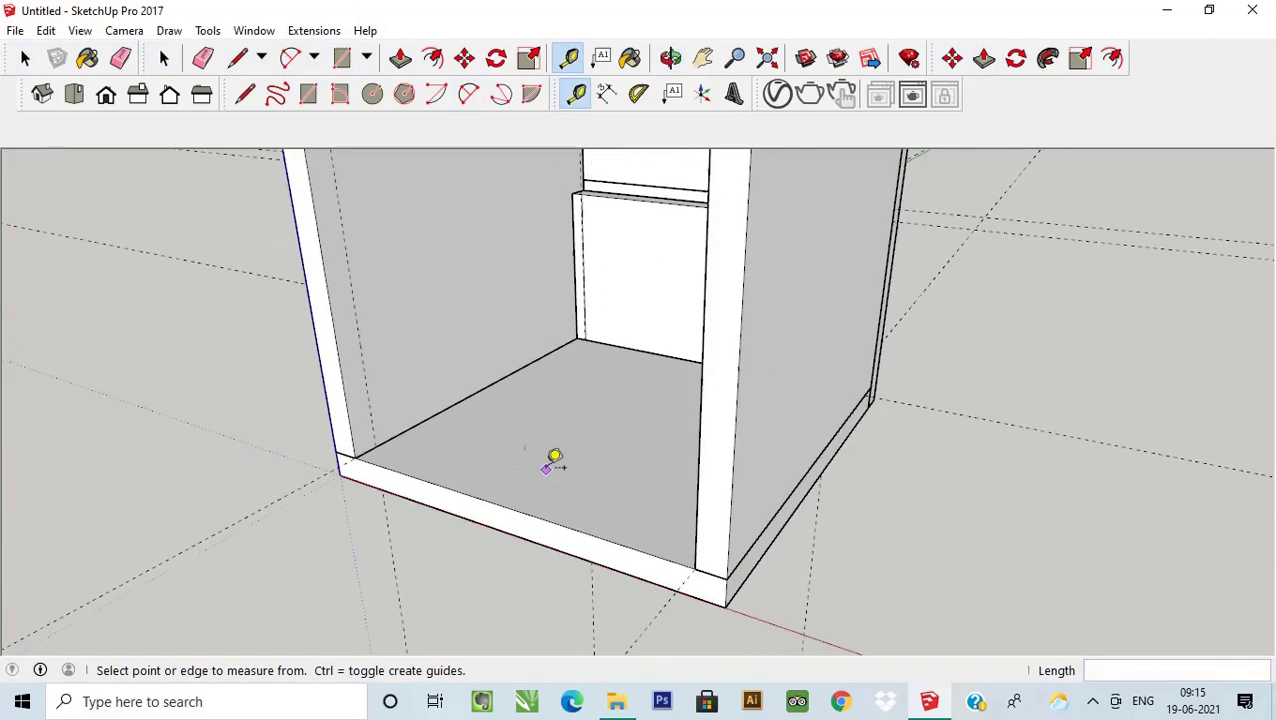
scroll(555, 457, "down", 2)
left_click(24, 59)
scroll(340, 278, "up", 2)
scroll(340, 278, "up", 1)
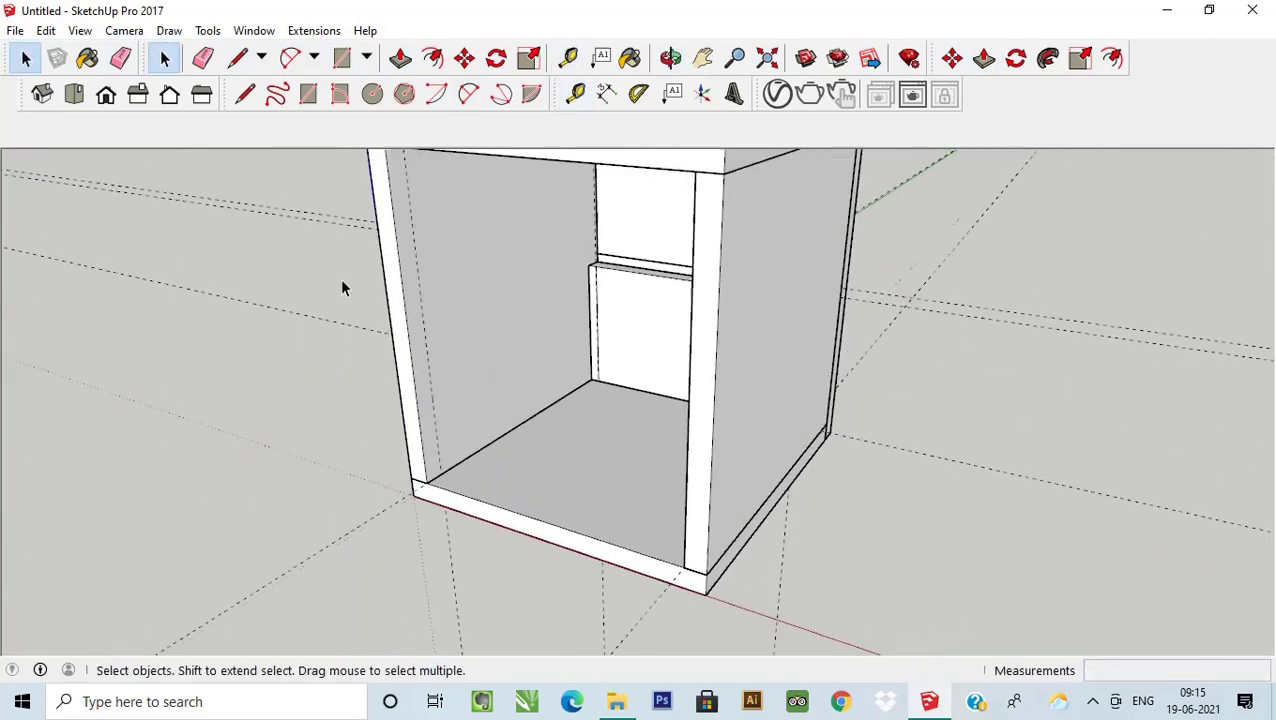
middle_click_drag(340, 278, 803, 413)
scroll(803, 413, "up", 2)
left_click(576, 97)
left_click(886, 373)
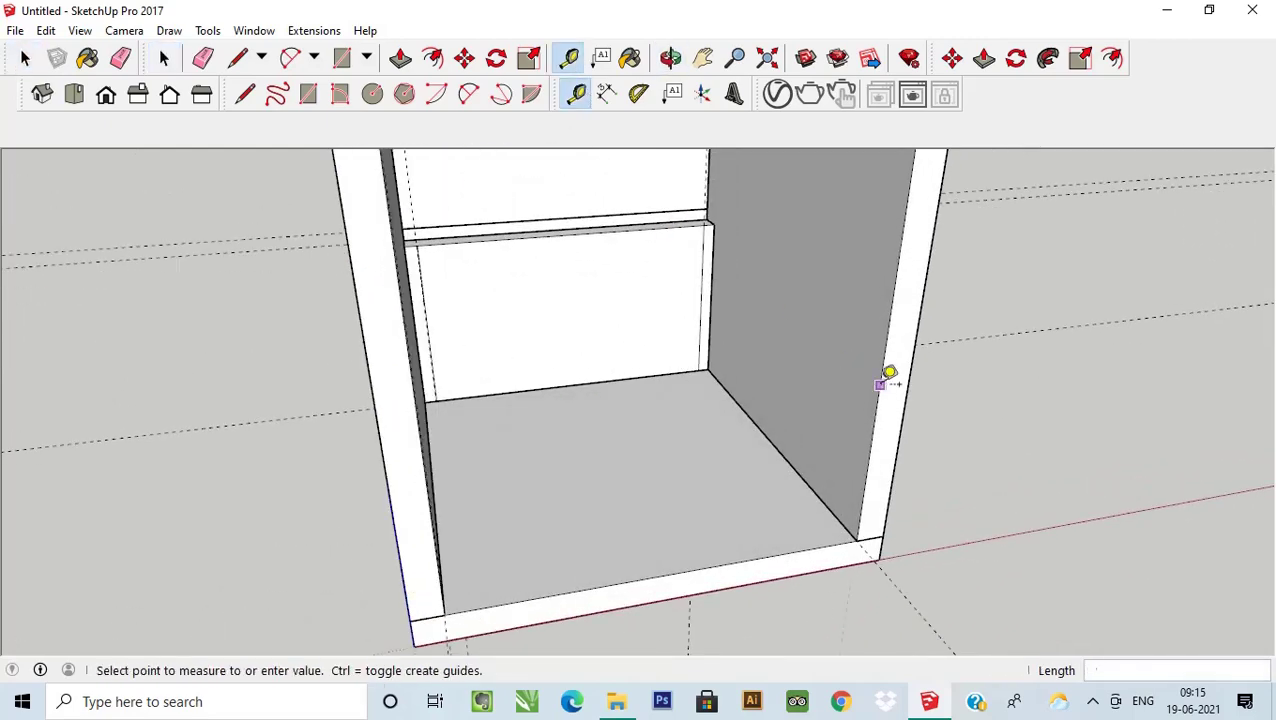
mouse_move(874, 352)
middle_mouse_down()
mouse_move(907, 377)
mouse_move(878, 342)
mouse_move(706, 461)
middle_mouse_up()
scroll(880, 340, "down", 2)
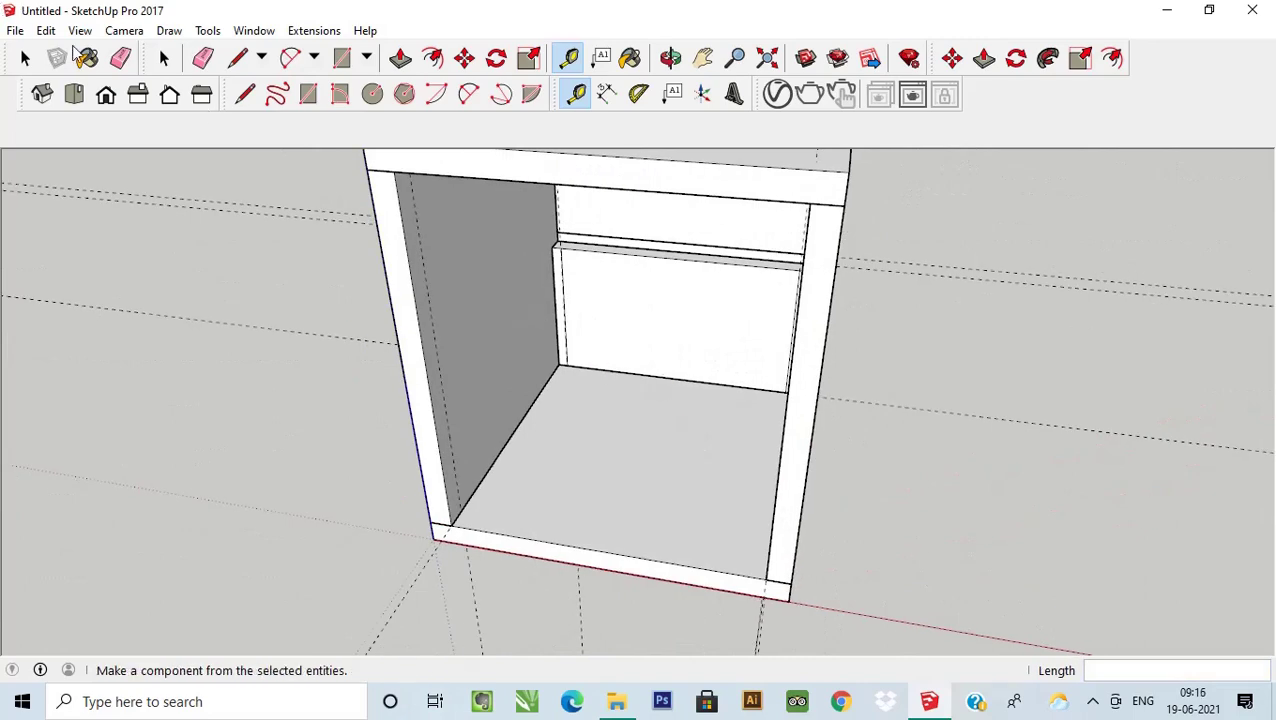
- Edit the drawer front group and pull its left strip out about 1' 1 11/16" as a side wall
left_click(26, 57)
right_click(603, 289)
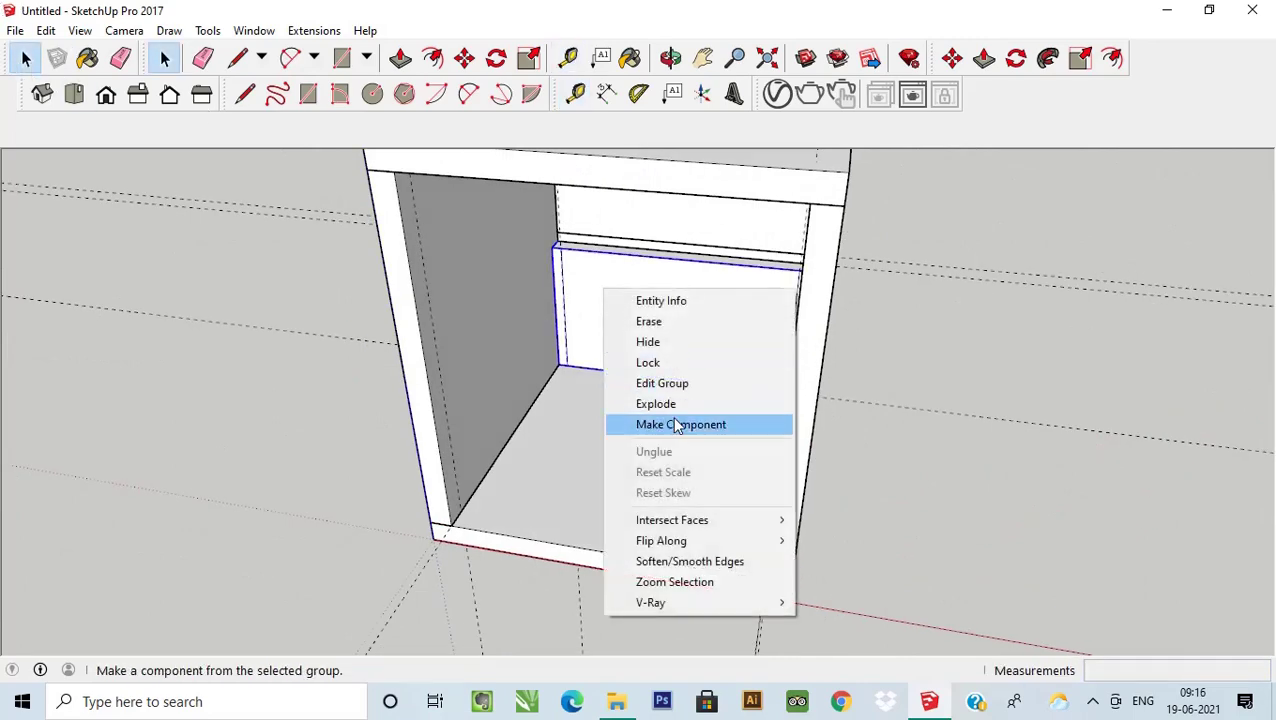
left_click(682, 384)
scroll(658, 333, "up", 3)
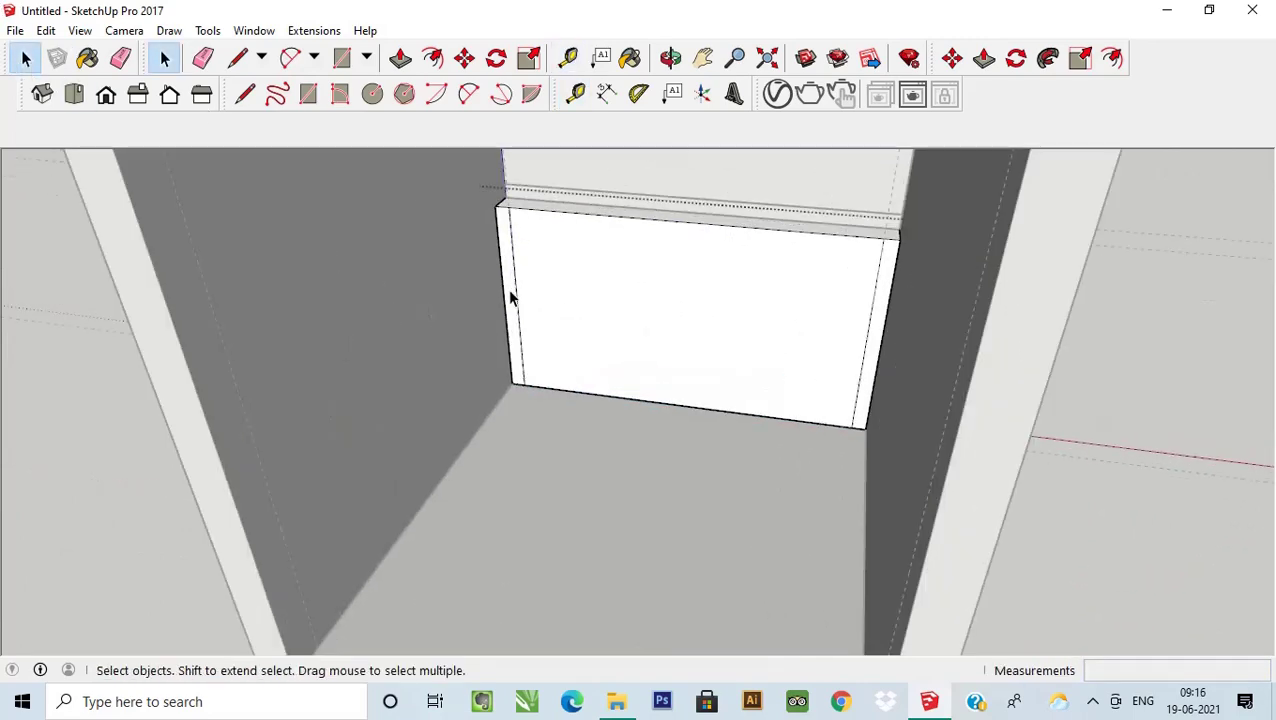
left_click(405, 64)
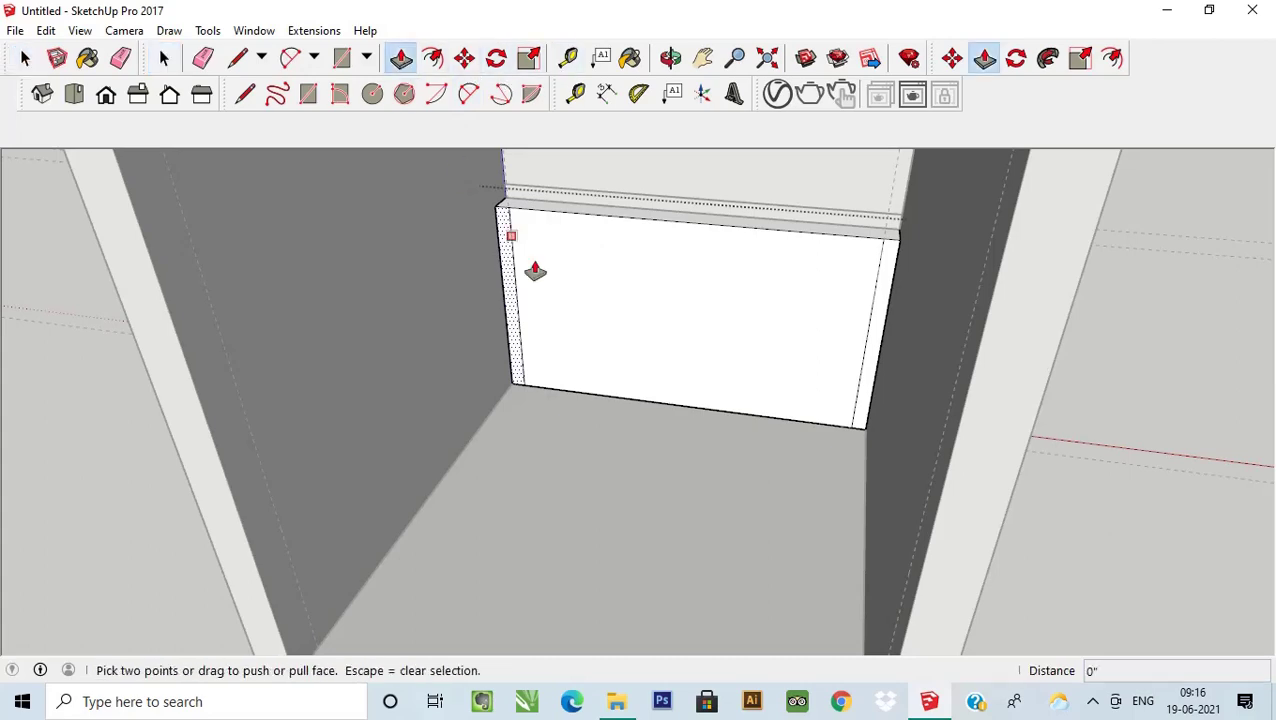
left_click_drag(513, 272, 272, 420)
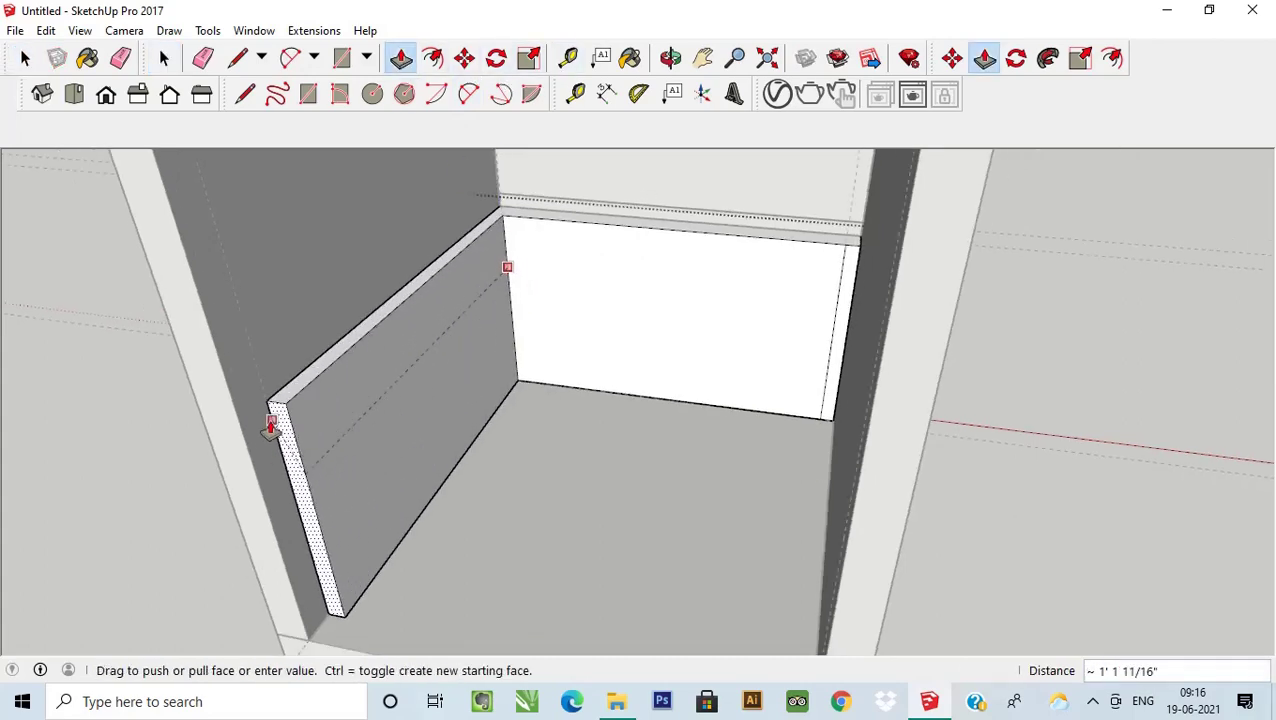
- Pull the right strip out into a matching side wall and view the drawer from above
middle_click_drag(464, 400, 721, 379)
left_click_drag(792, 288, 1011, 480)
middle_click_drag(1011, 482, 883, 421)
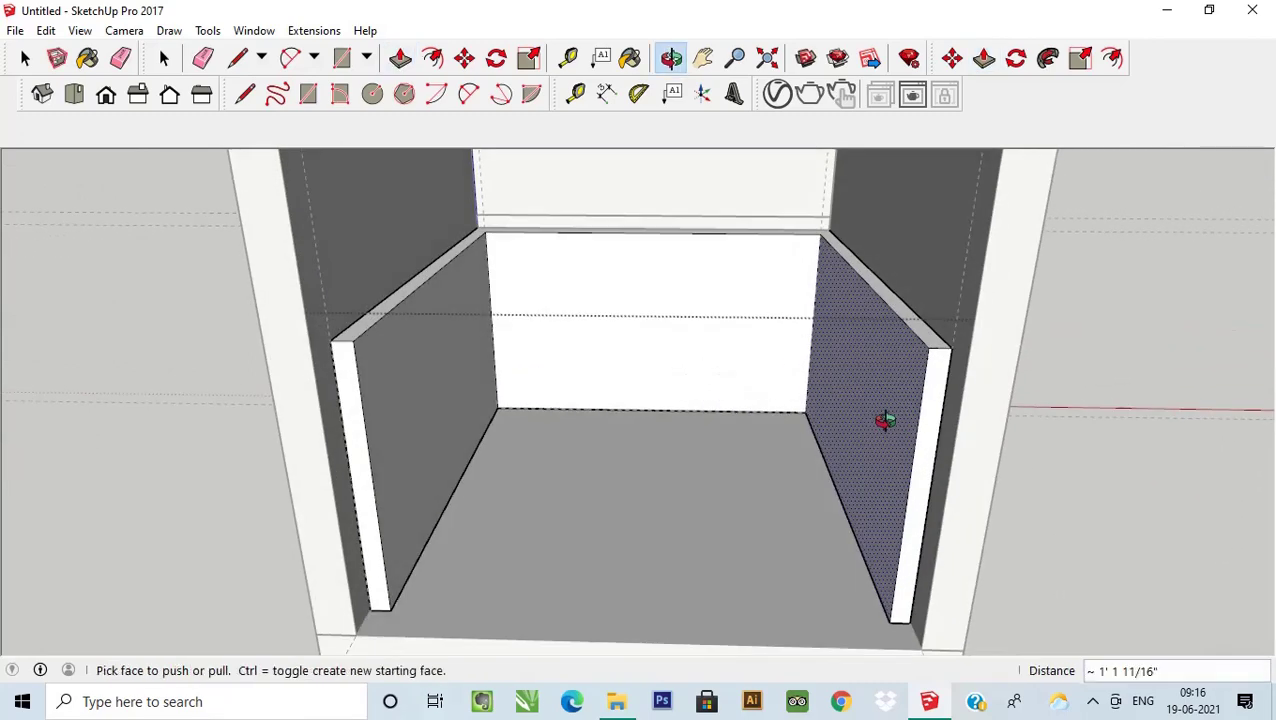
left_click(25, 60)
left_click(26, 60)
scroll(400, 360, "down", 3)
scroll(450, 385, "up", 3)
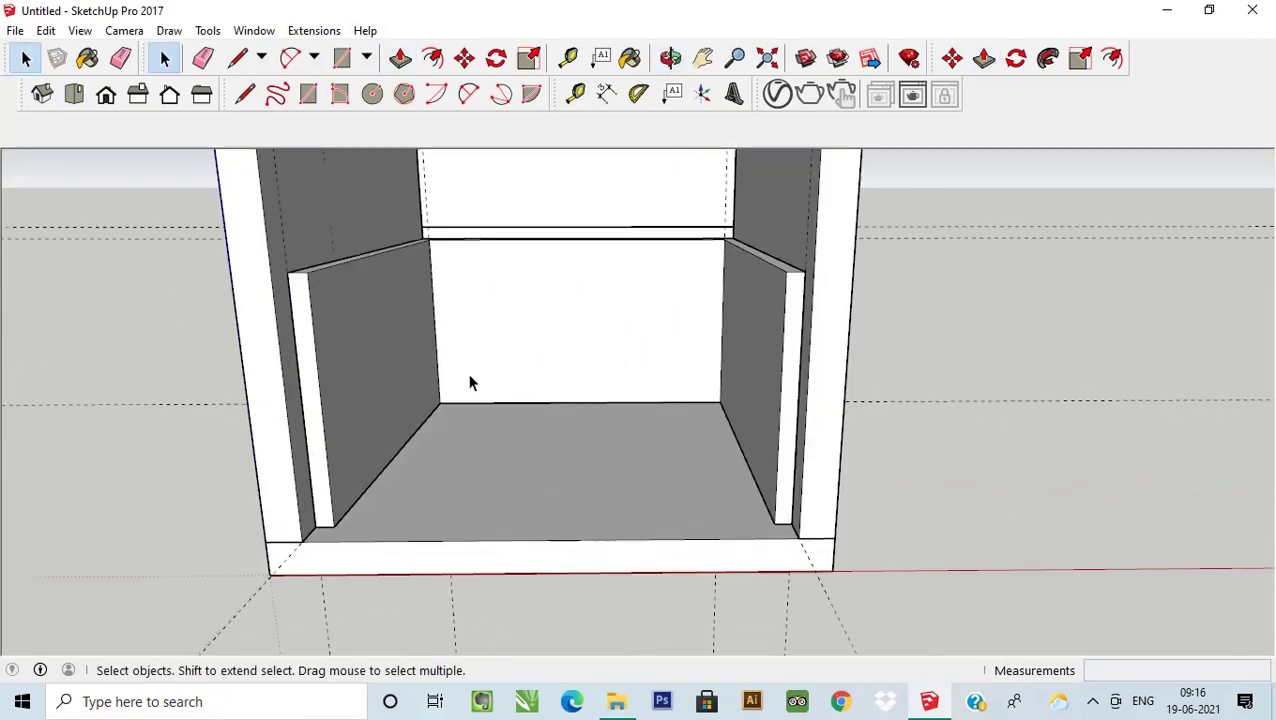
middle_click_drag(313, 308, 607, 532)
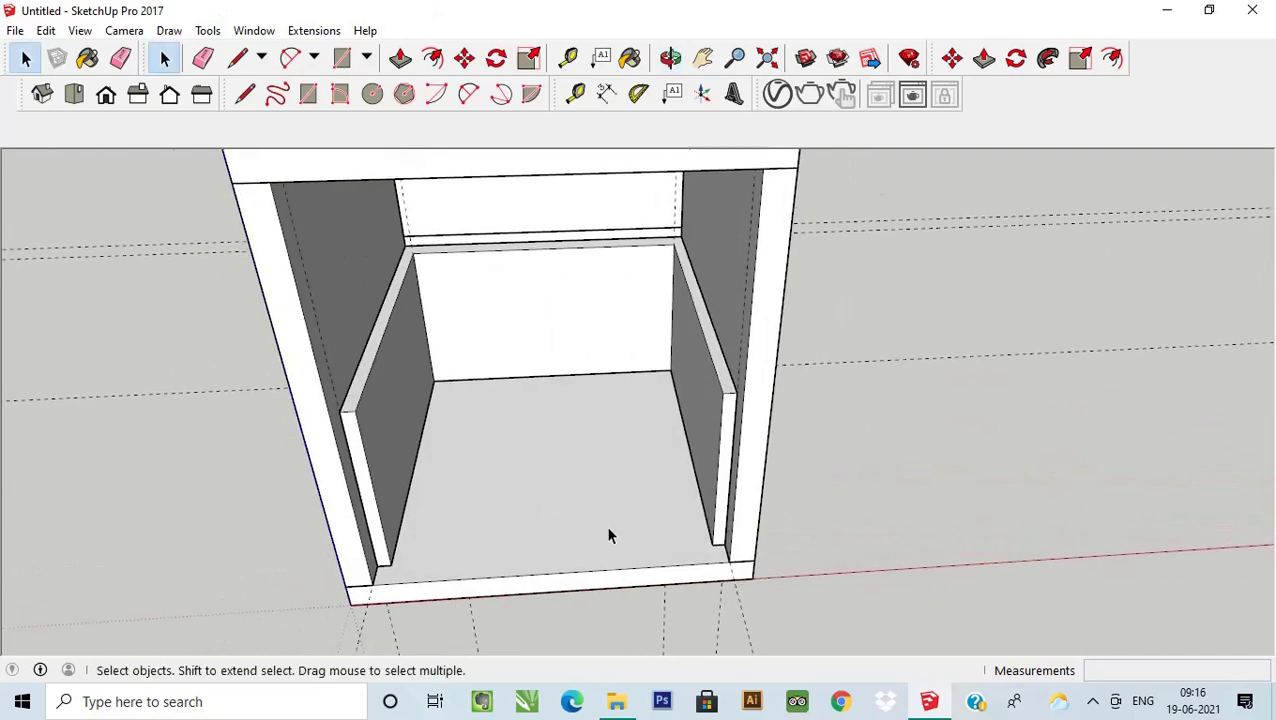
scroll(454, 413, "up", 3)
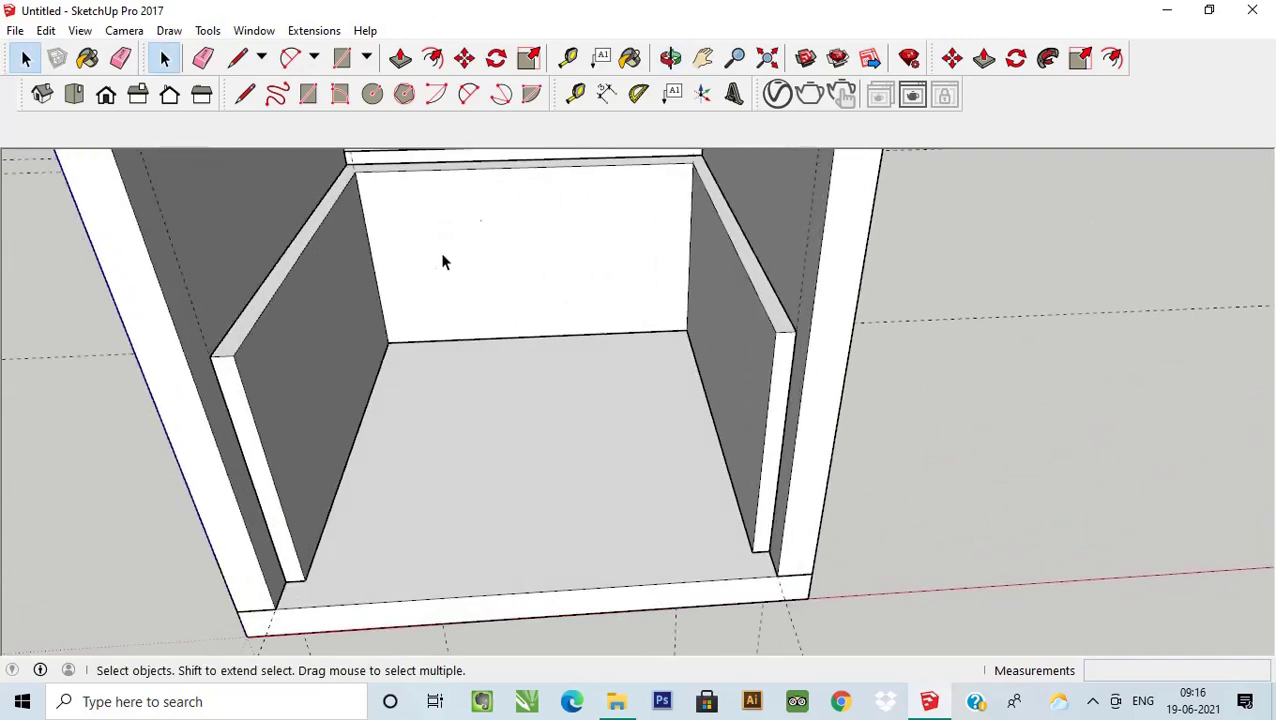
scroll(290, 392, "up", 3)
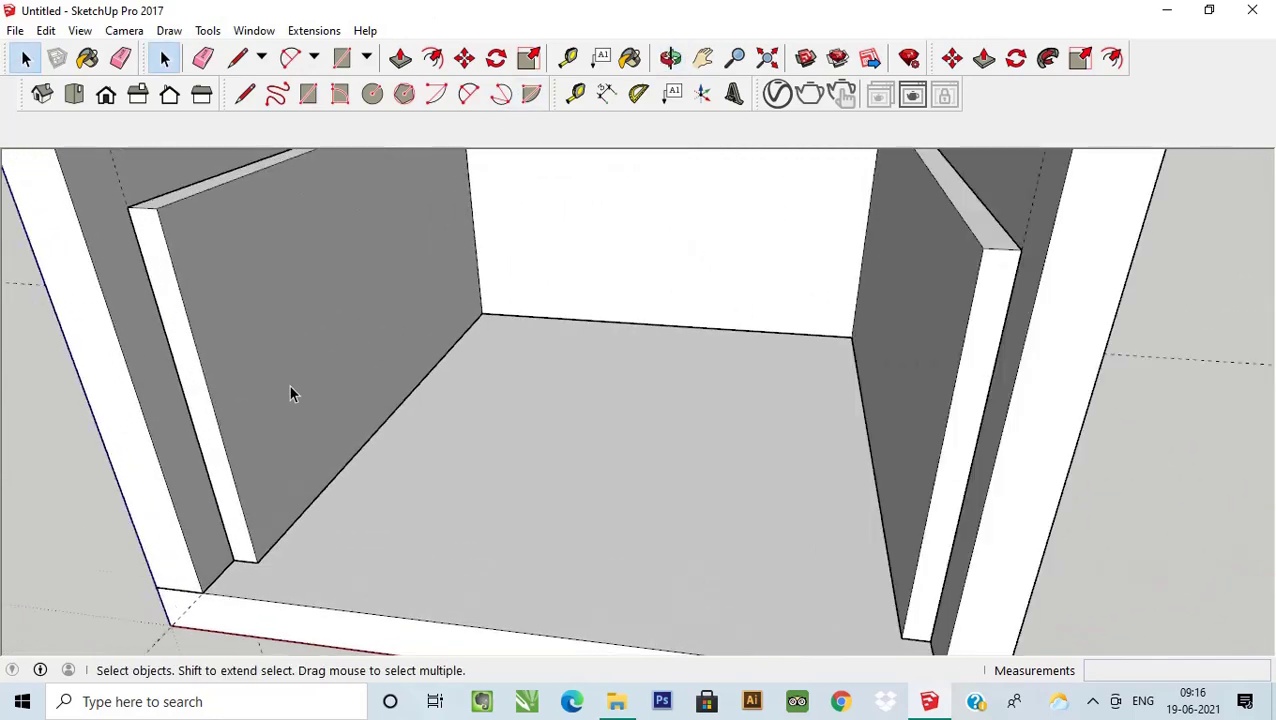
- Measure a 1" guide above the drawer's back edge
left_click(341, 60)
left_click(576, 319)
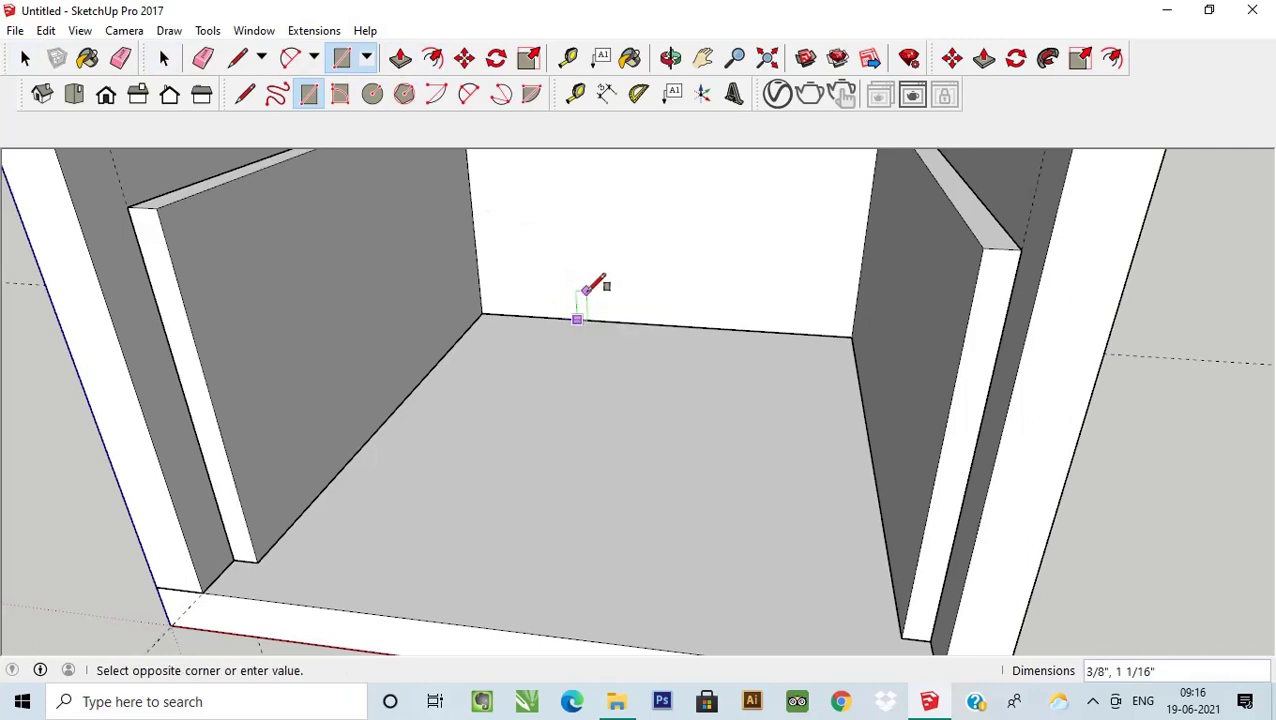
left_click(575, 94)
left_click(605, 320)
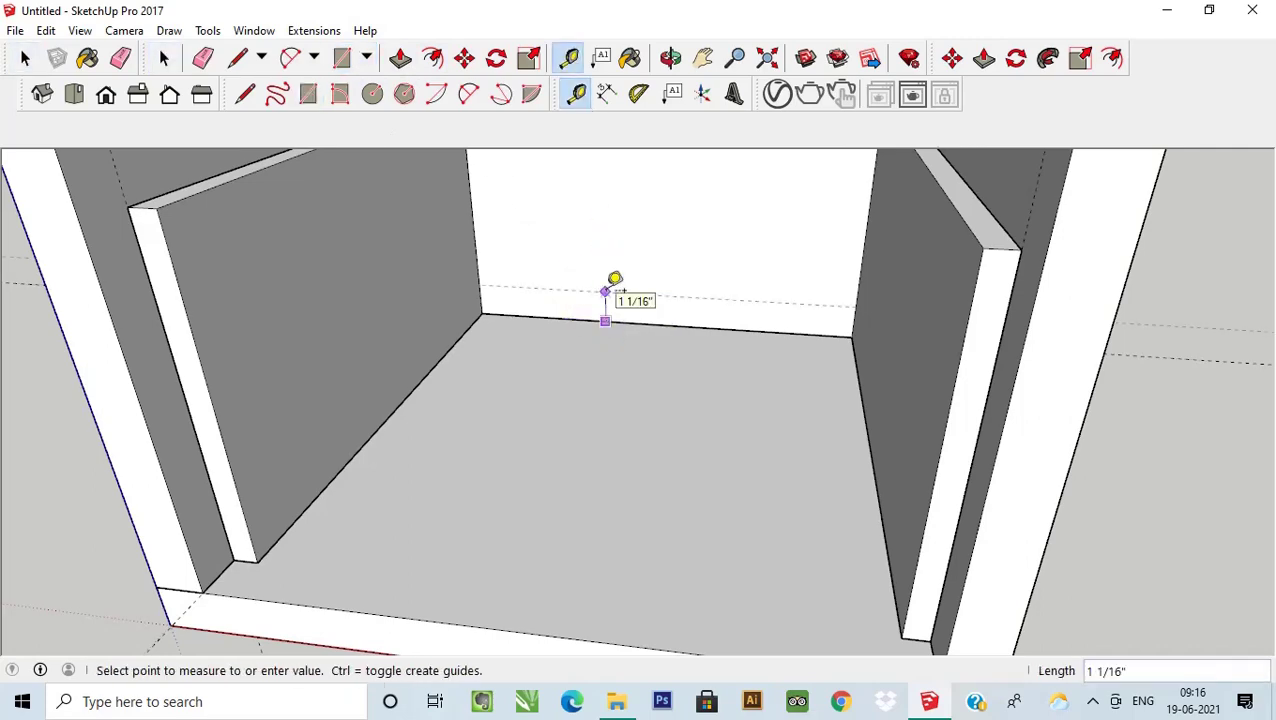
type("1")
key("Return")
scroll(585, 310, "down", 5)
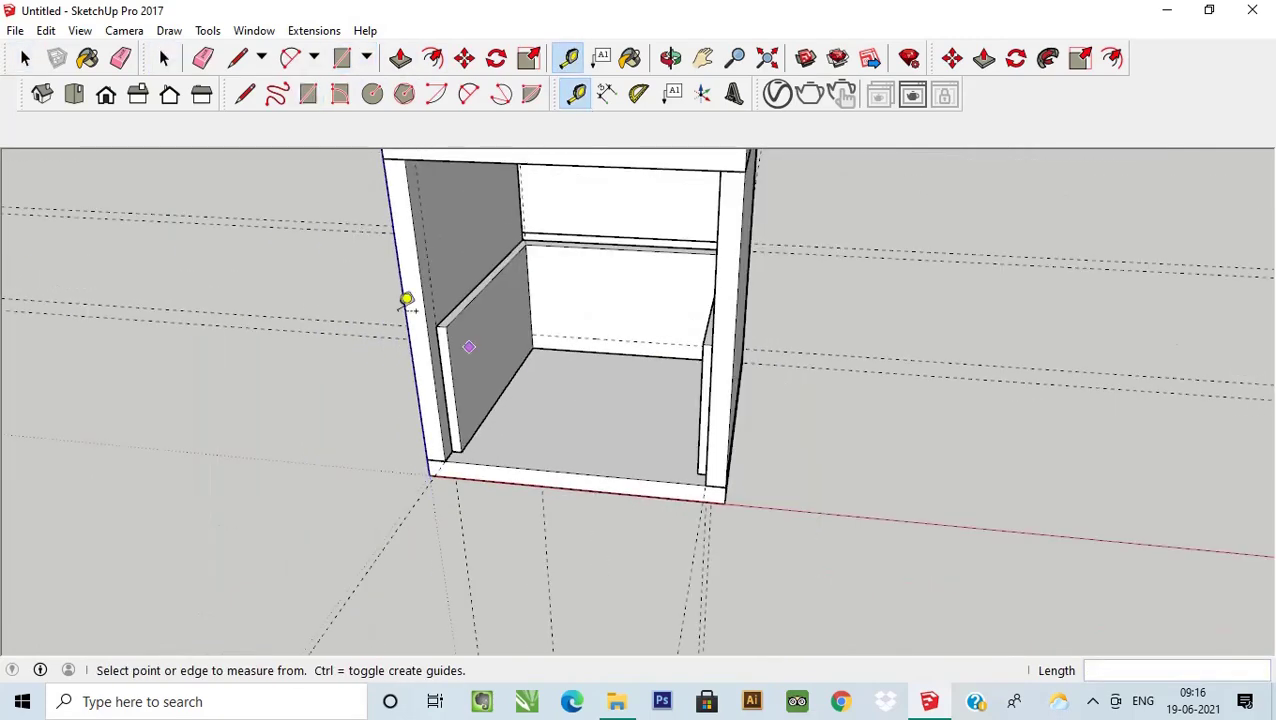
- Select the drawer box and orbit to a more frontal view of it
left_click(25, 58)
left_click(569, 260)
scroll(575, 306, "up", 4)
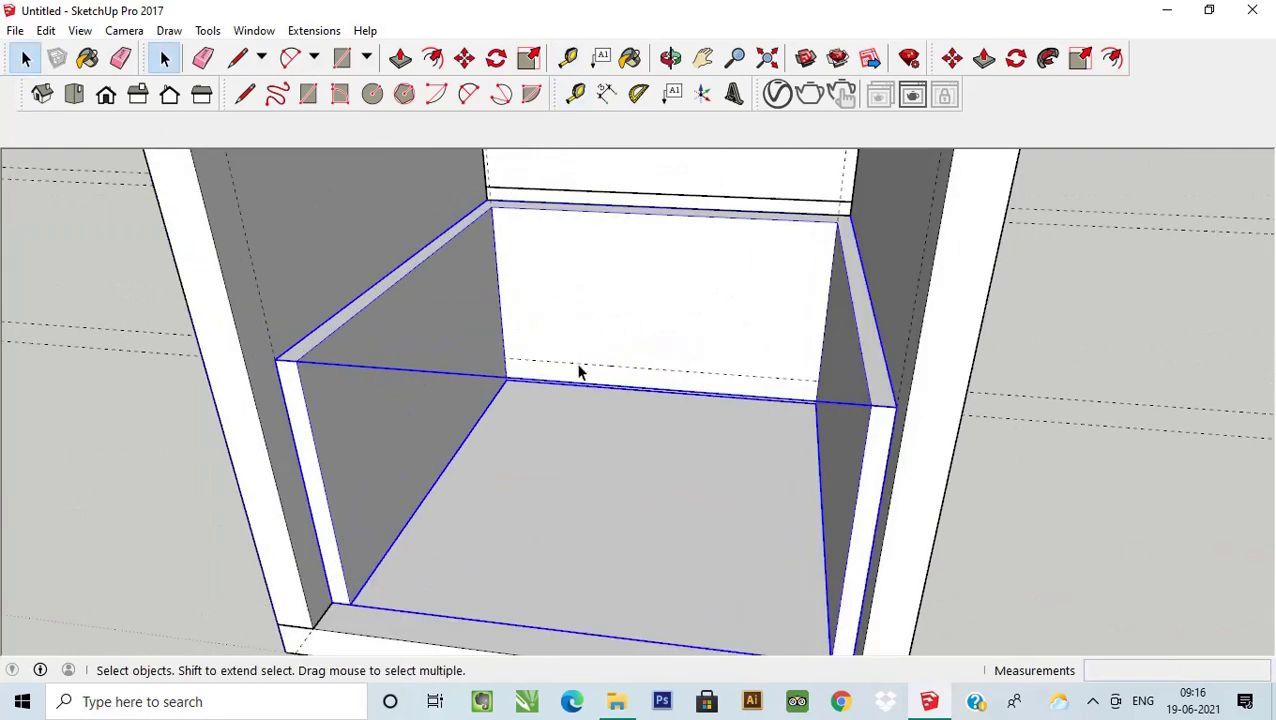
middle_click_drag(578, 370, 638, 427)
scroll(316, 359, "up", 2)
scroll(376, 434, "down", 4)
middle_click_drag(376, 434, 615, 379)
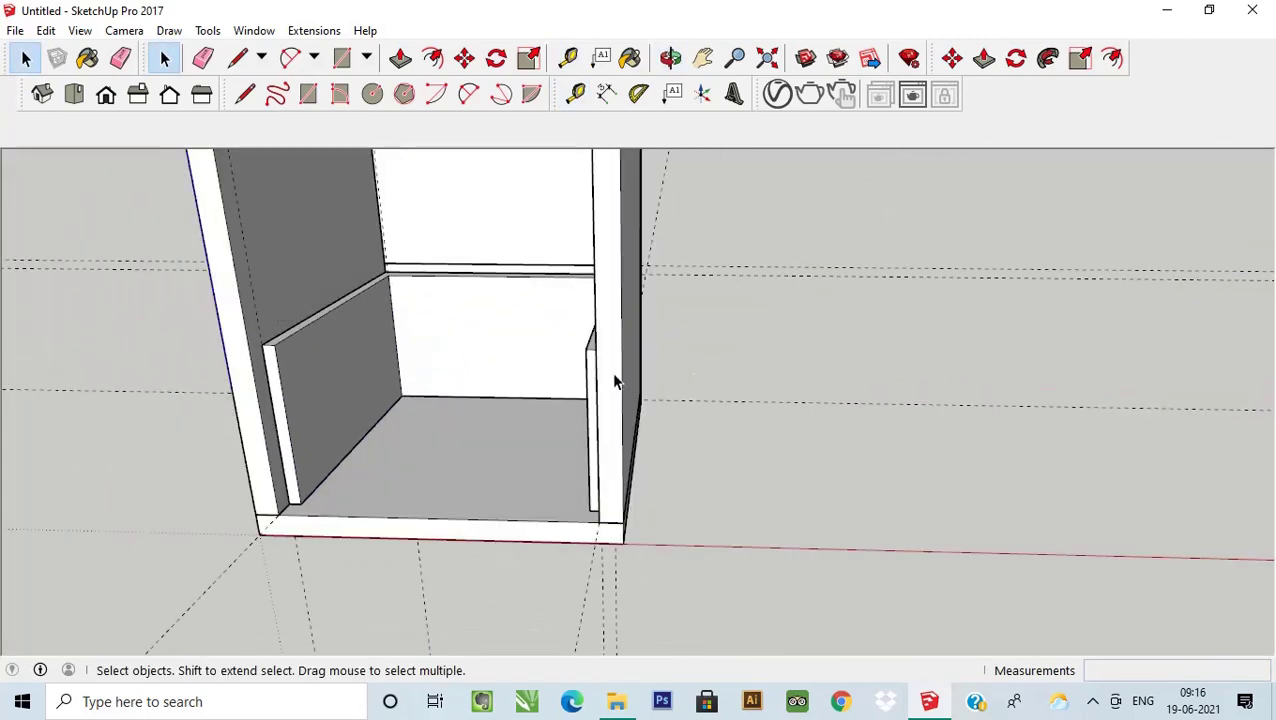
scroll(510, 373, "up", 2)
scroll(453, 360, "up", 2)
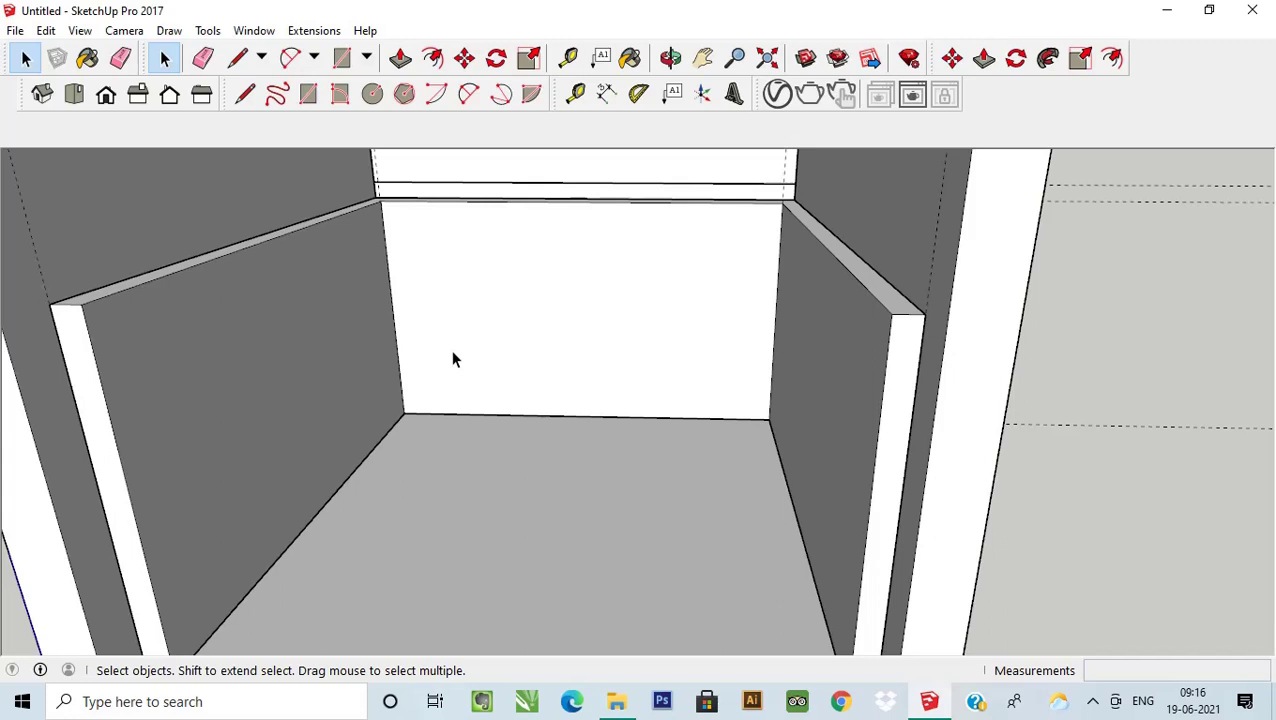
scroll(479, 410, "up", 1)
- Edit the drawer box group and place a guide 1/2" above its bottom back edge
left_click(520, 378)
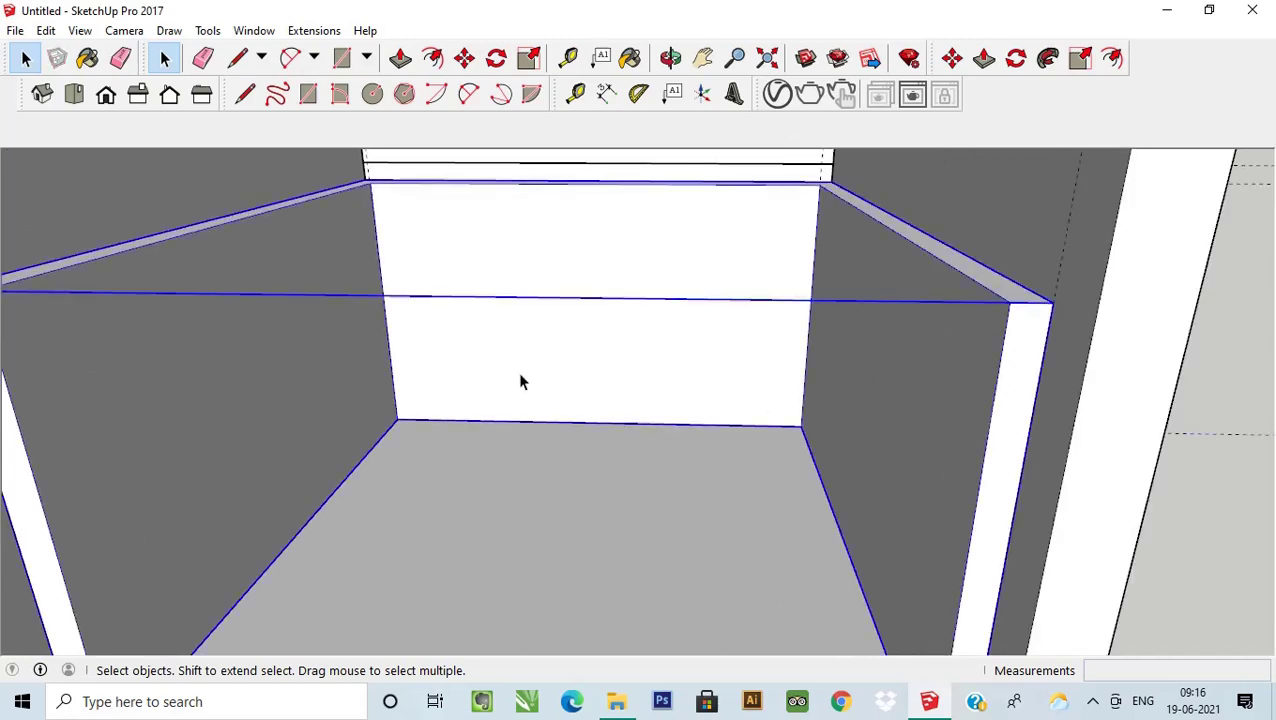
right_click(519, 374)
left_click(604, 142)
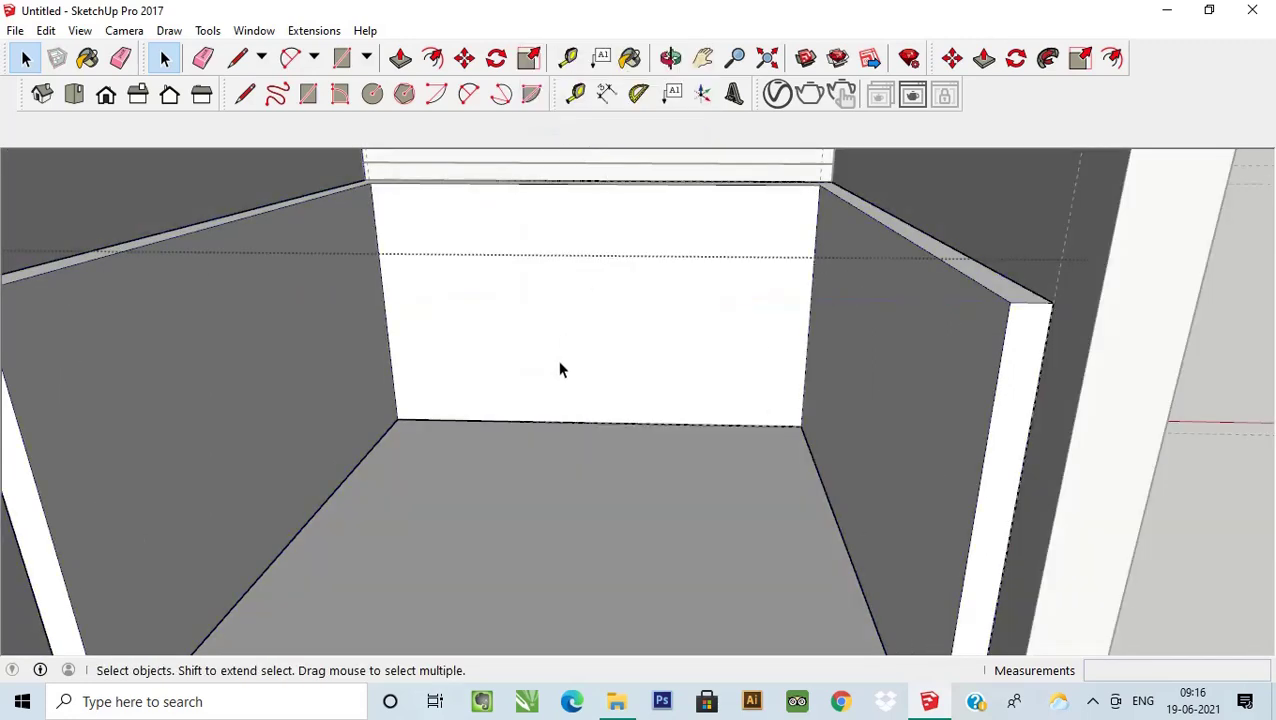
left_click(568, 58)
left_click(571, 421)
type("1/2\"")
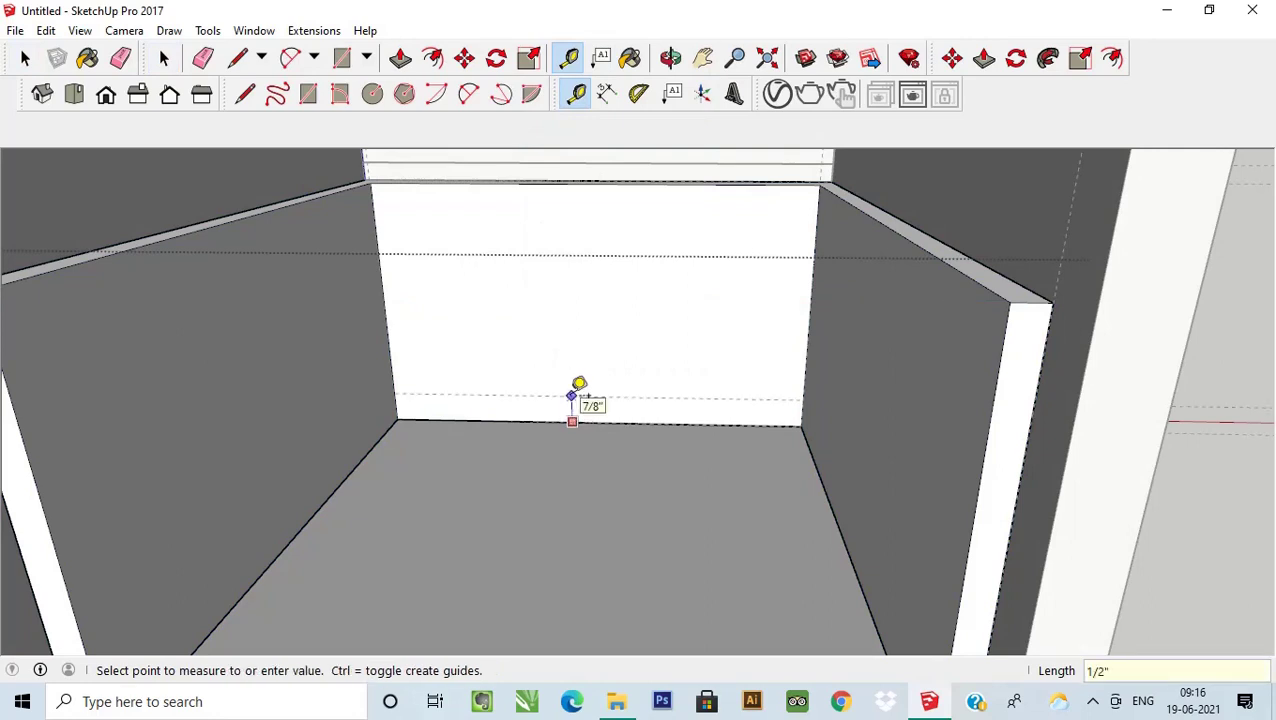
key("Return")
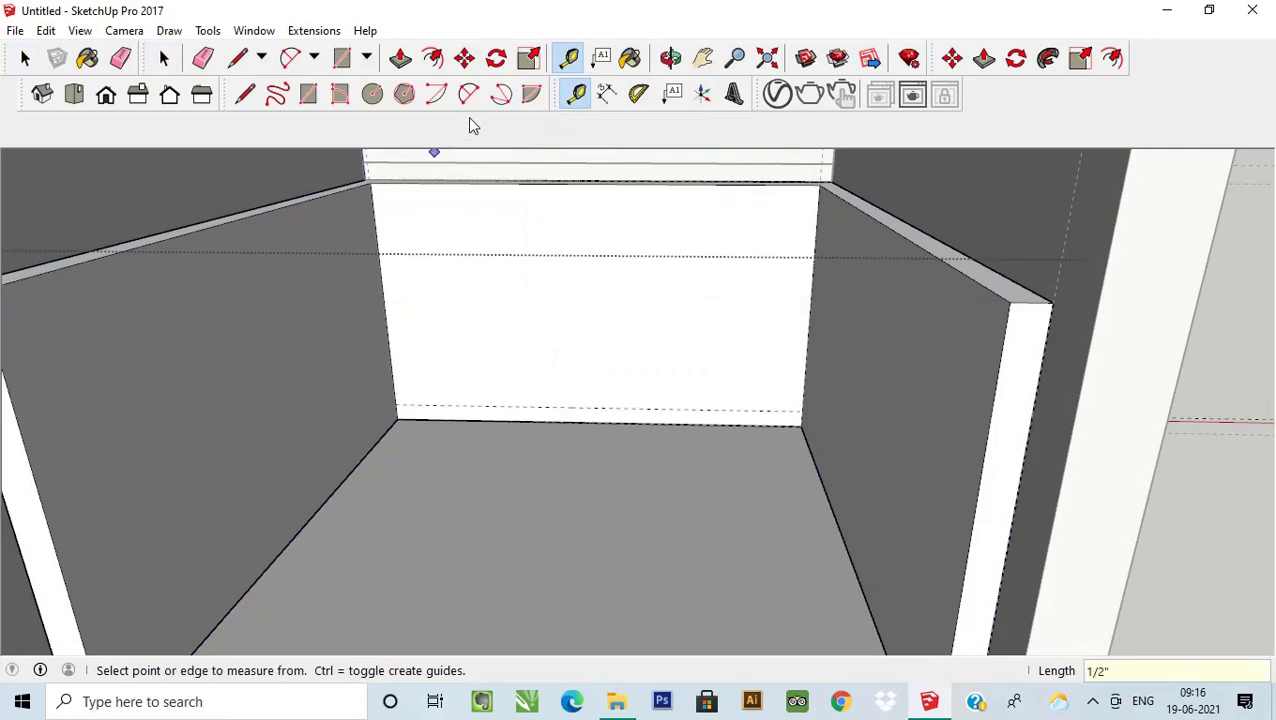
- Draw a rectangle along the 1/2" guide and pull it forward into the drawer bottom
left_click(341, 58)
left_click(393, 403)
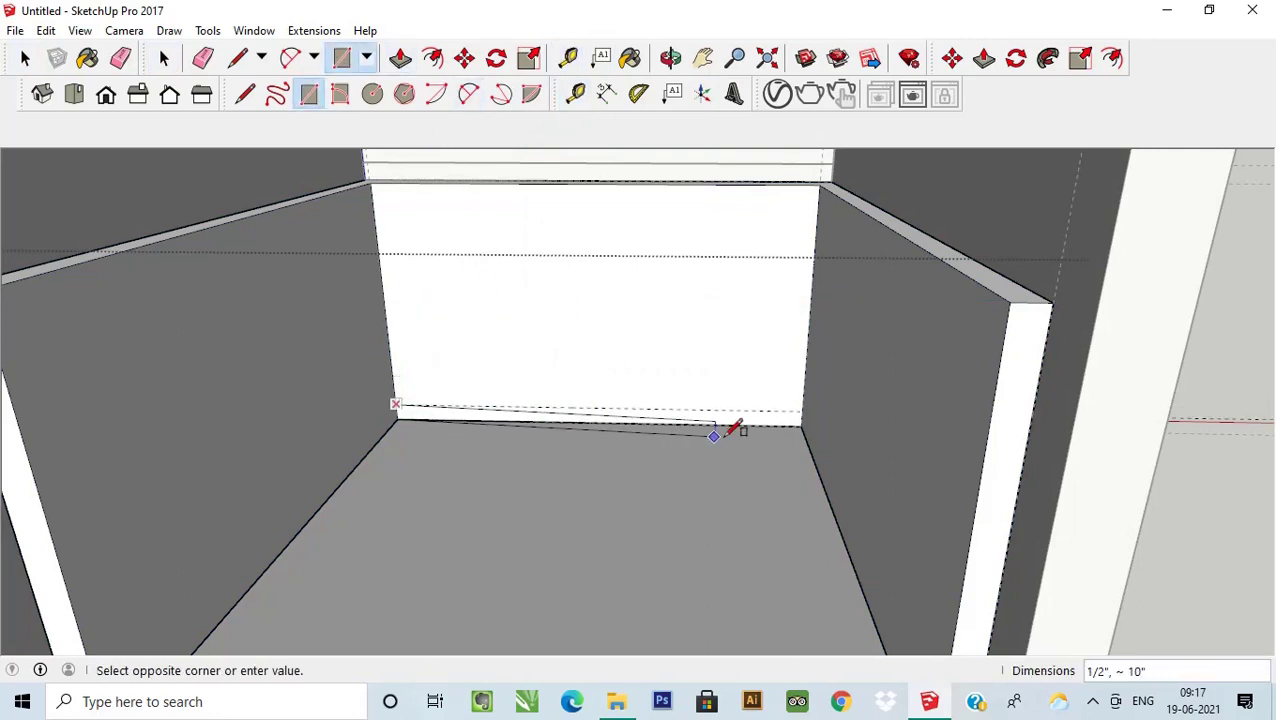
left_click(808, 417)
scroll(552, 362, "down", 3)
scroll(531, 364, "down", 2)
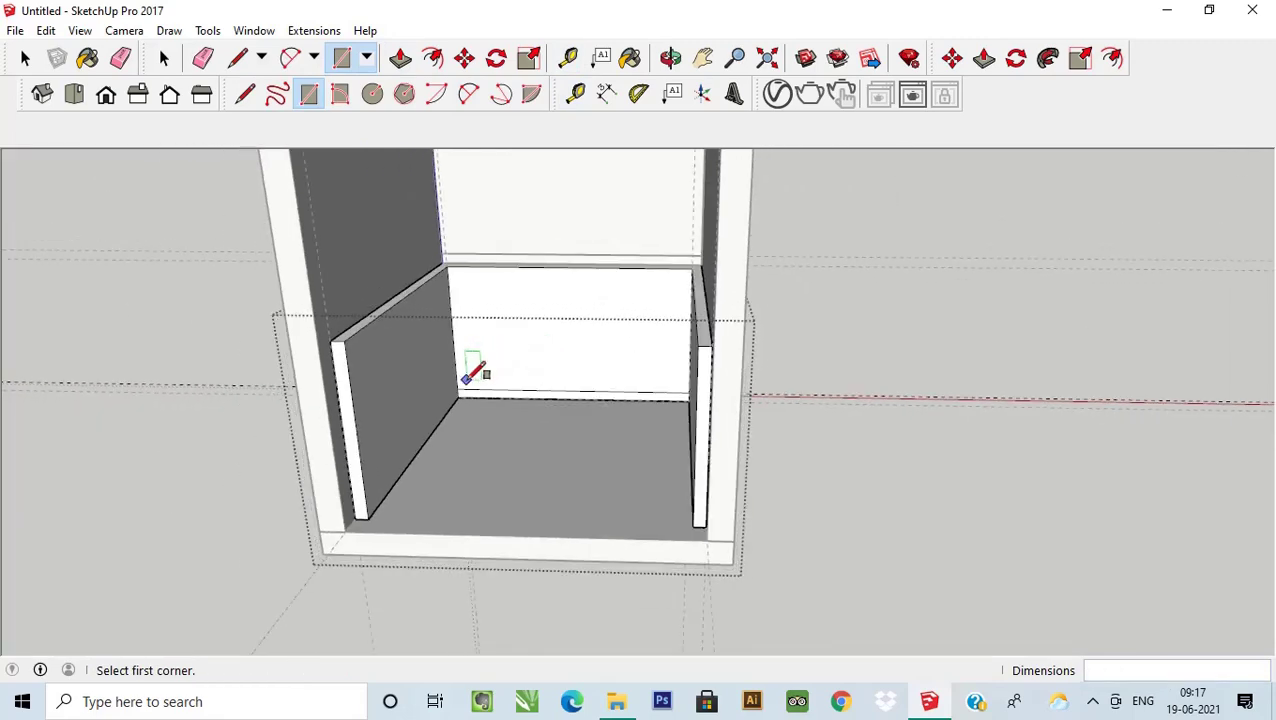
scroll(470, 372, "up", 3)
left_click(400, 58)
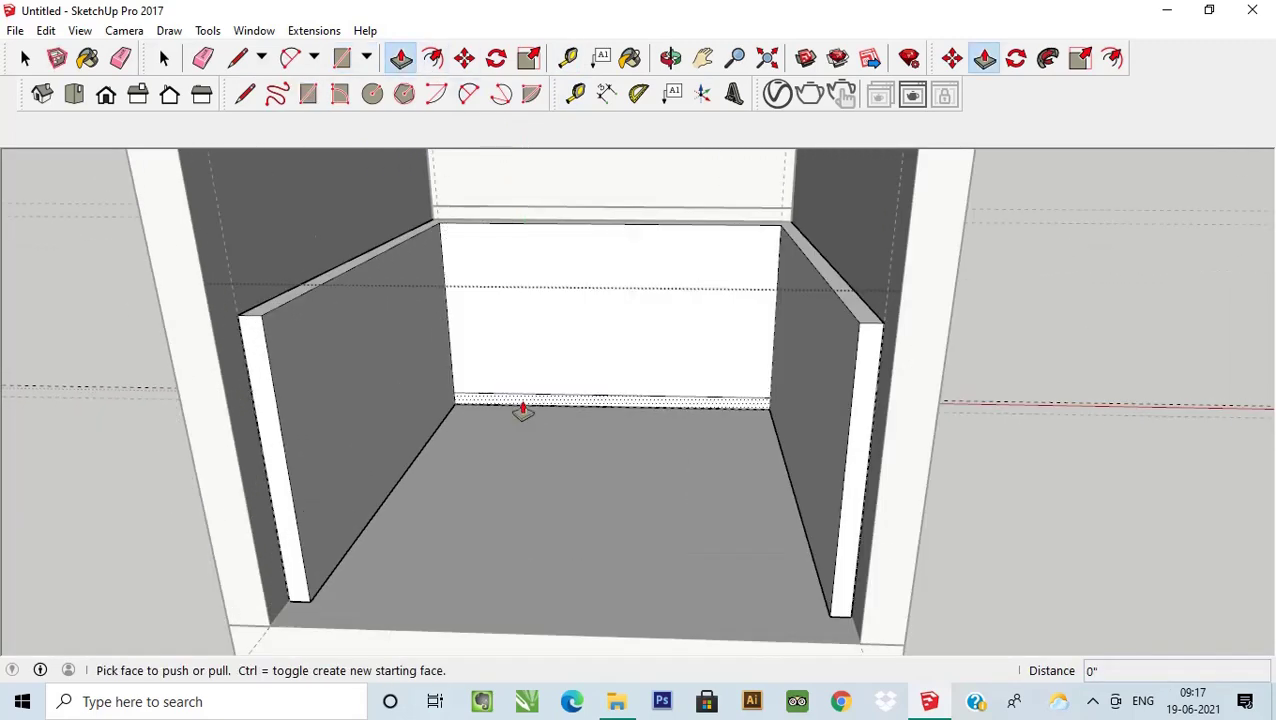
left_click_drag(522, 410, 350, 615)
left_click(25, 58)
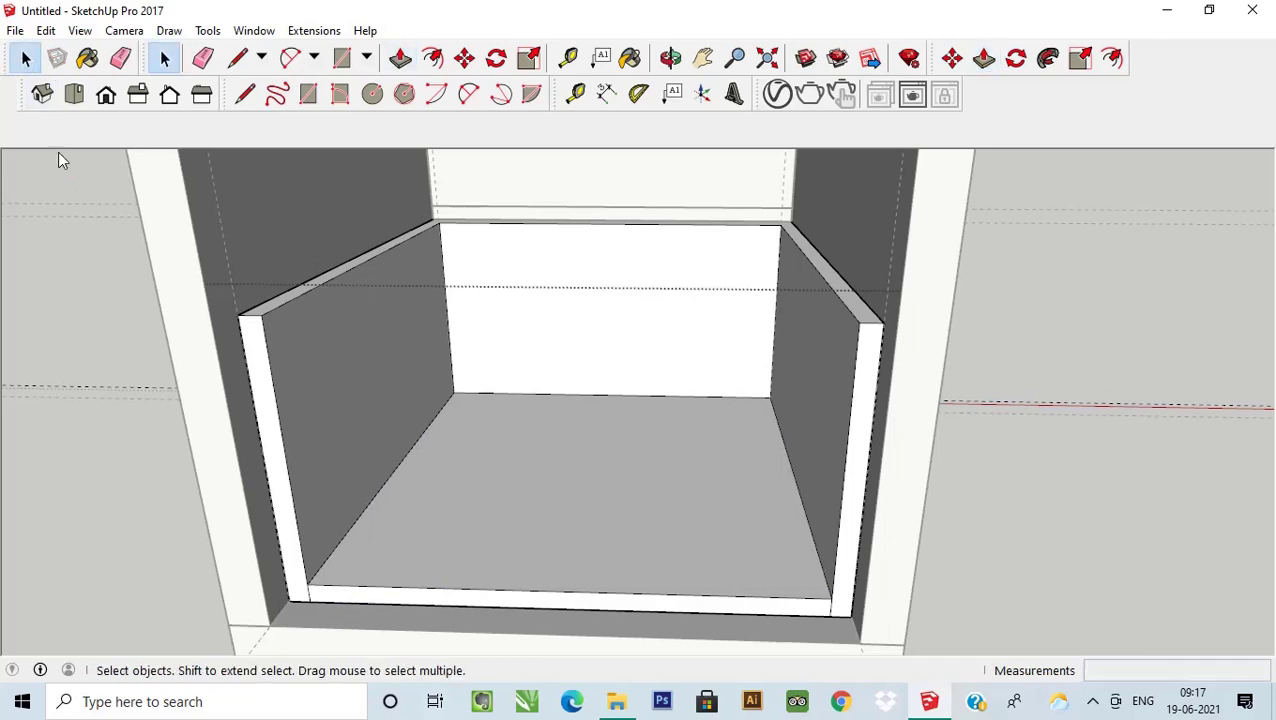
scroll(564, 395, "down", 3)
middle_click_drag(564, 395, 504, 319)
scroll(533, 320, "up", 2)
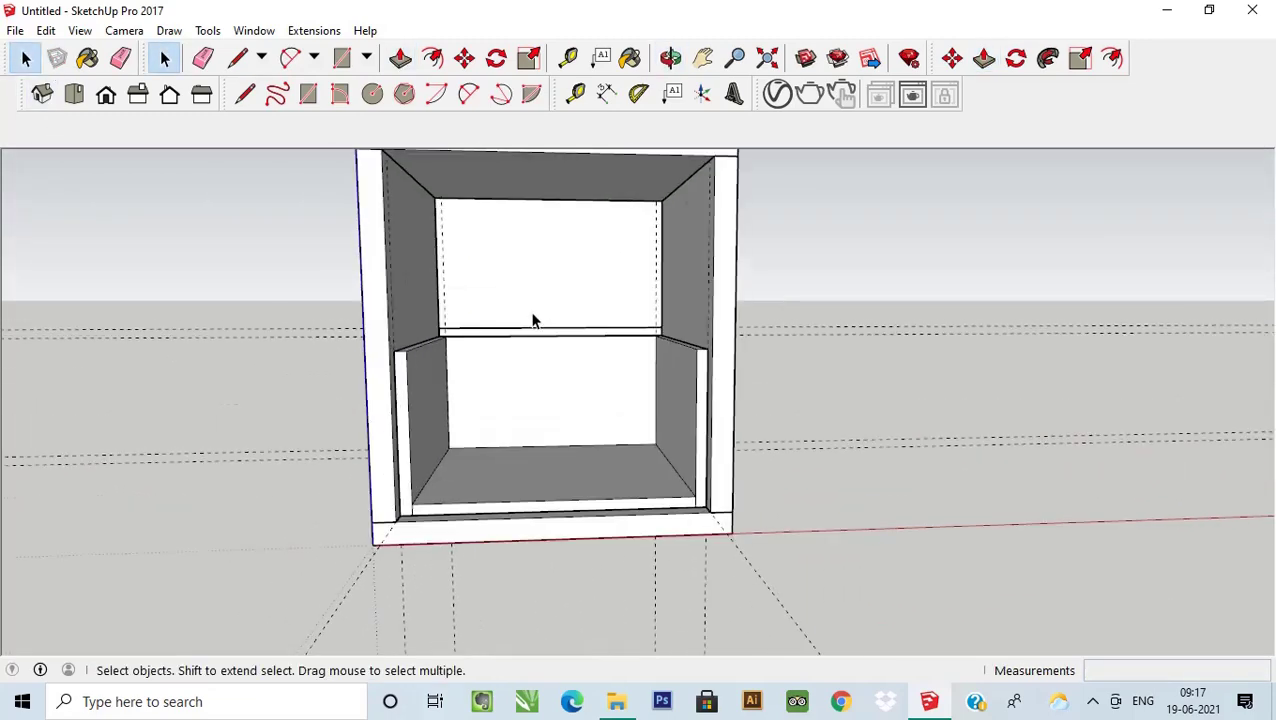
scroll(587, 333, "up", 3)
middle_click_drag(567, 378, 520, 338)
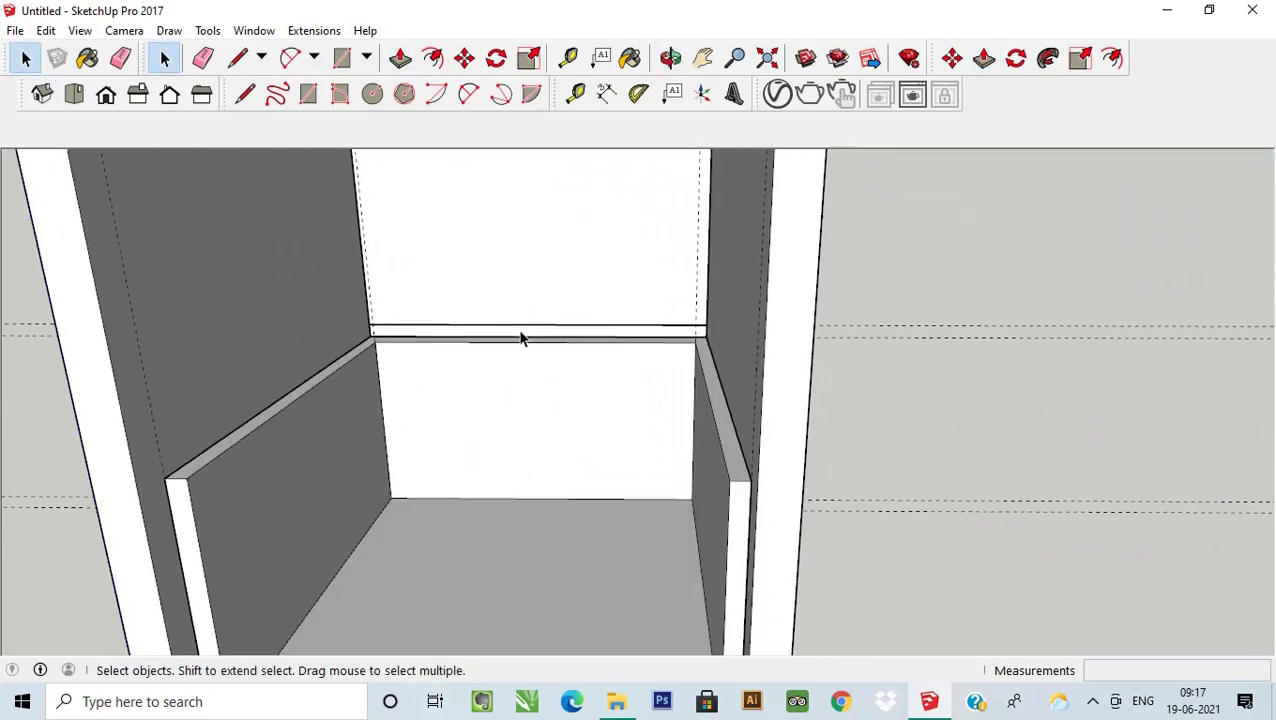
left_click(520, 338)
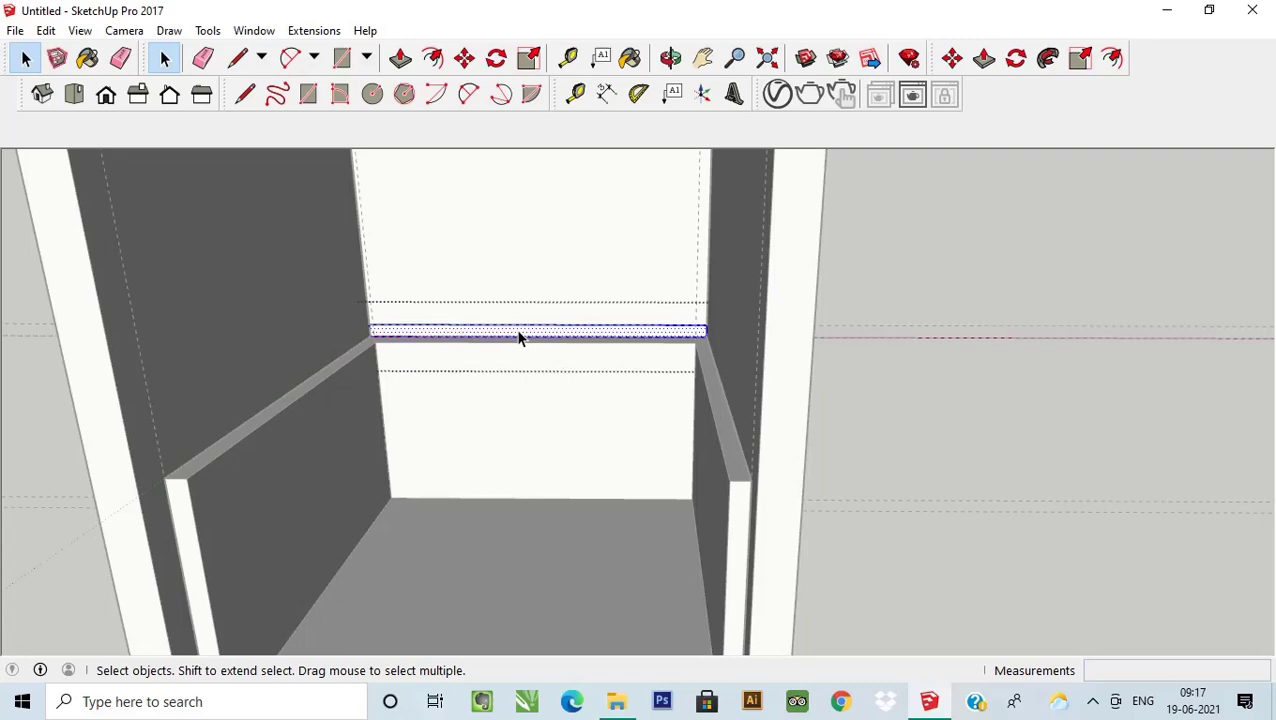
left_click(400, 58)
left_click(451, 333)
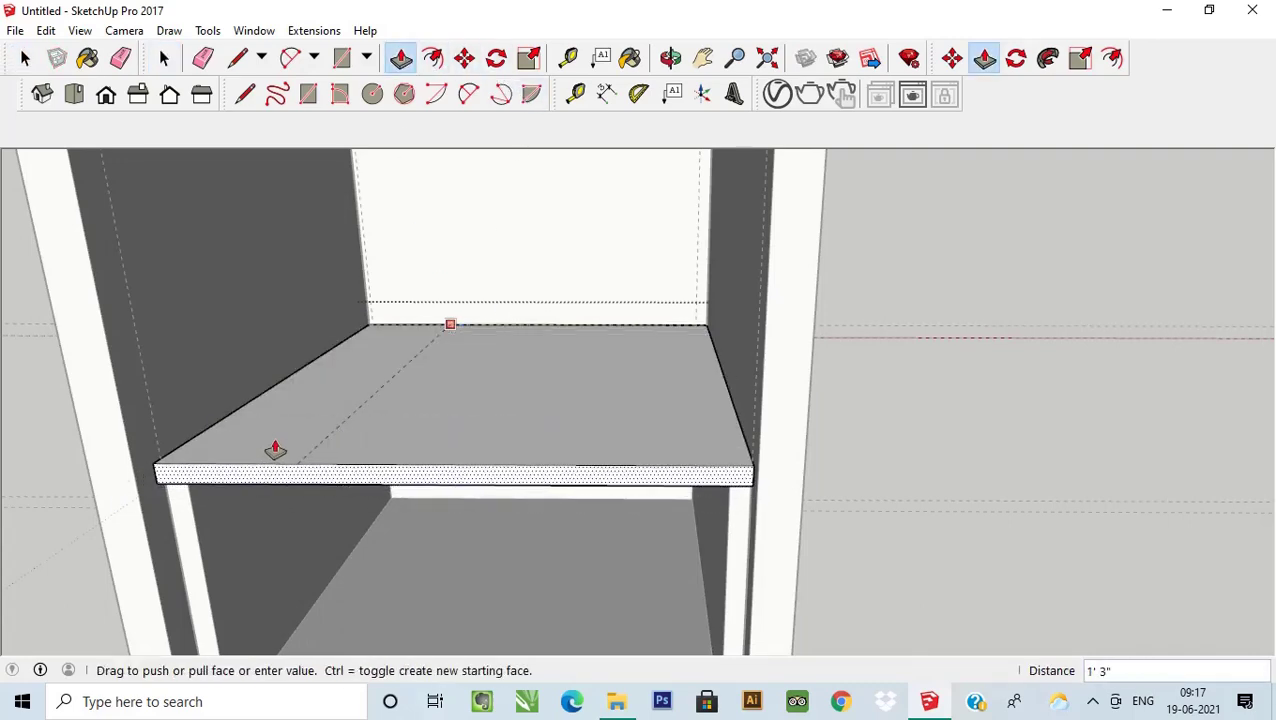
mouse_move(281, 444)
middle_mouse_down()
mouse_move(684, 498)
mouse_move(718, 437)
middle_mouse_up()
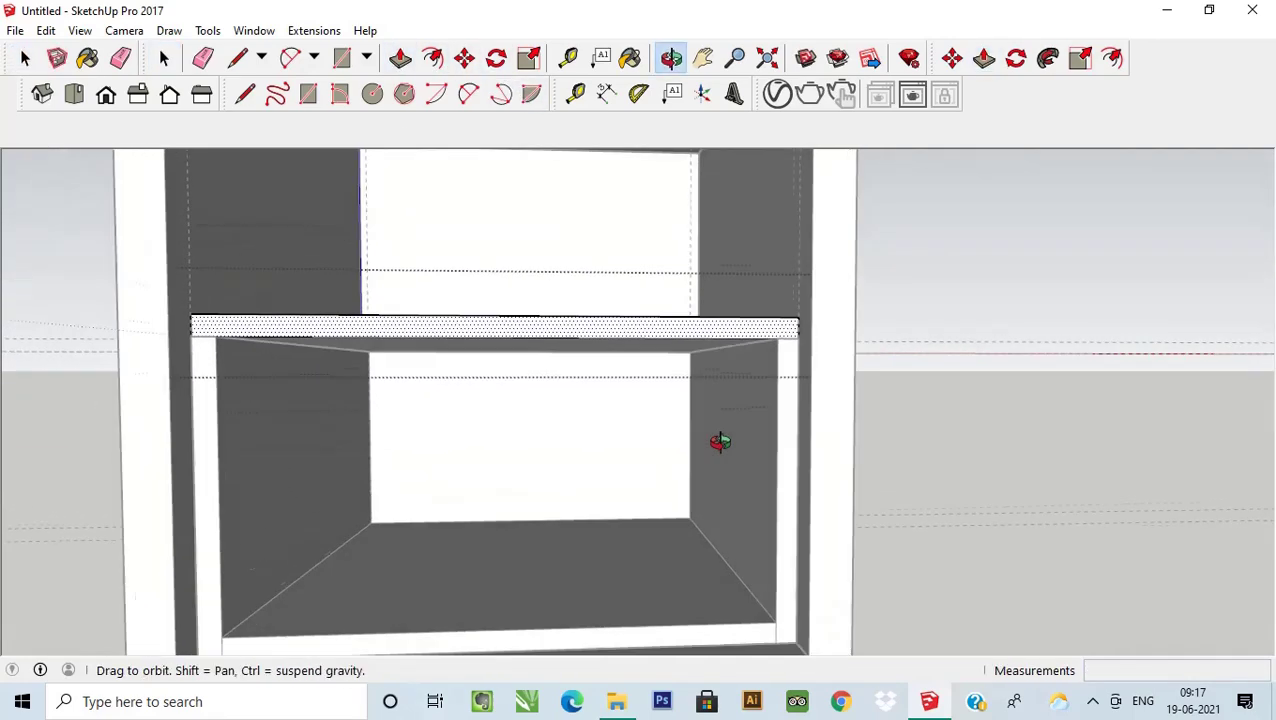
left_click(25, 58)
scroll(529, 275, "down", 5)
scroll(524, 277, "down", 1)
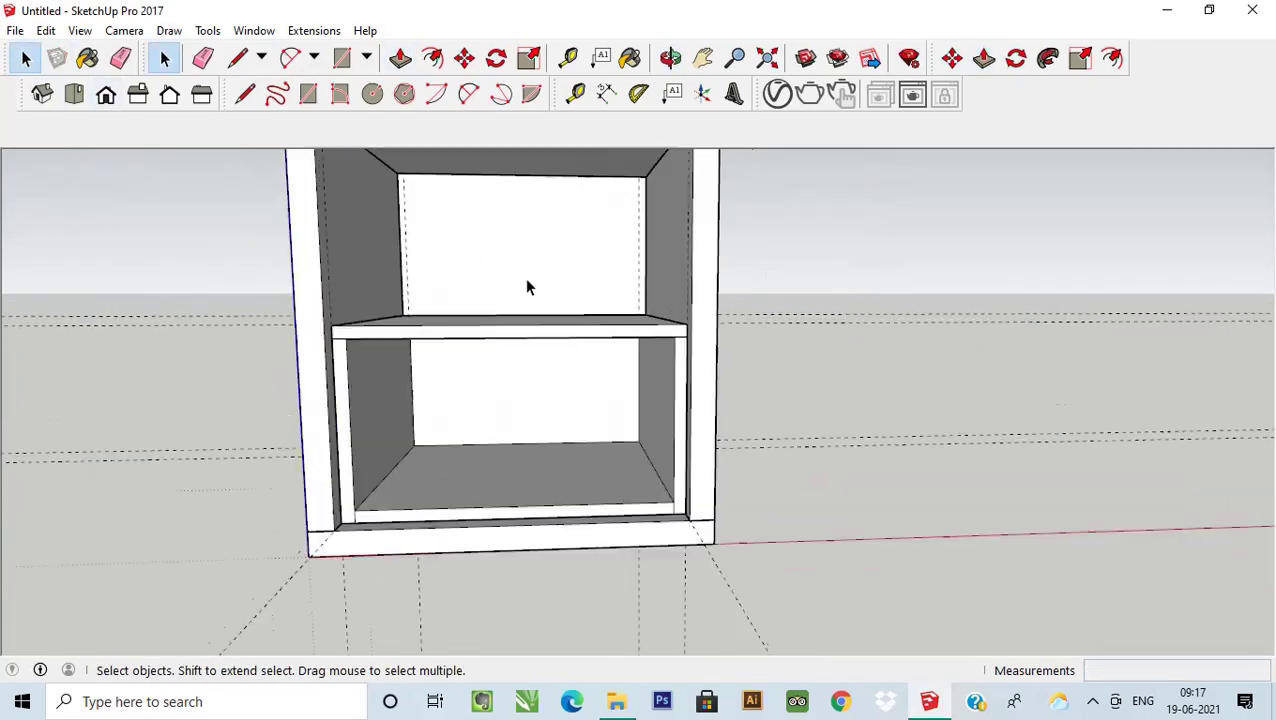
scroll(524, 277, "up", 3)
mouse_move(547, 336)
middle_mouse_down()
mouse_move(529, 250)
mouse_move(504, 467)
mouse_move(537, 420)
mouse_move(547, 478)
middle_mouse_up()
scroll(533, 404, "down", 3)
scroll(553, 508, "up", 1)
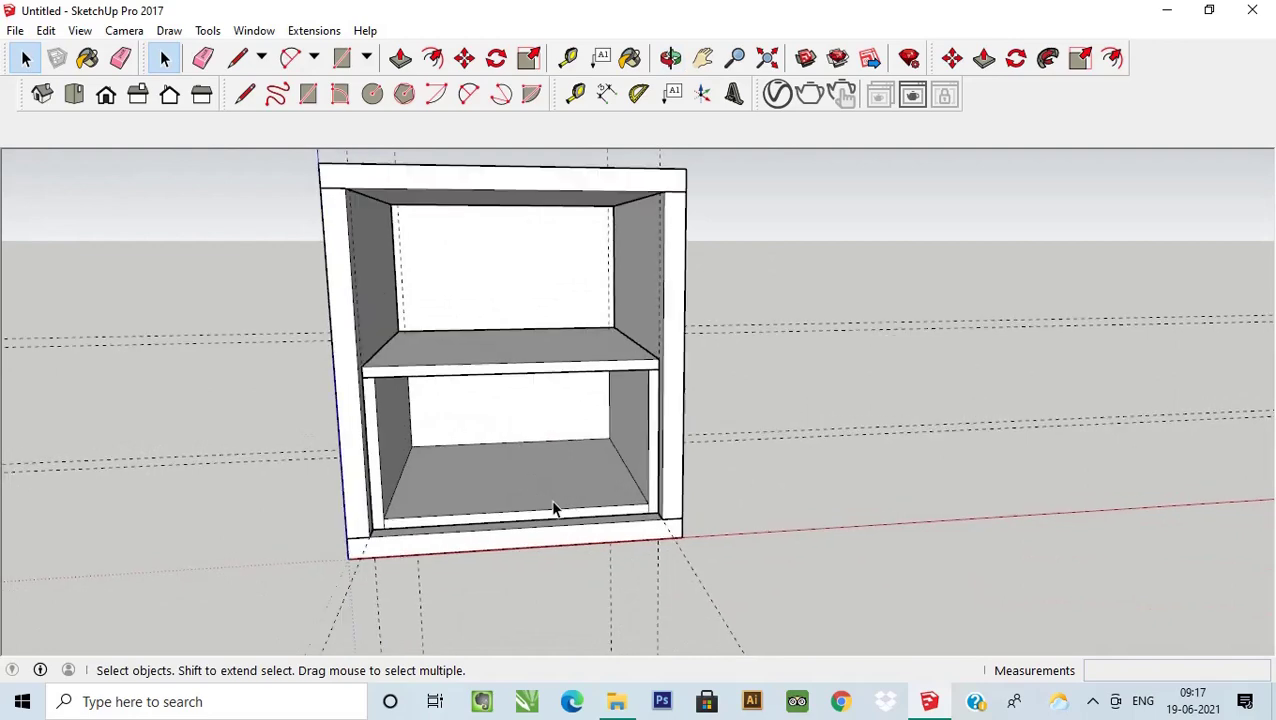
scroll(553, 508, "up", 1)
- Draw a rectangle from the cabinet's left edge to the lower right of the opening
left_click(341, 58)
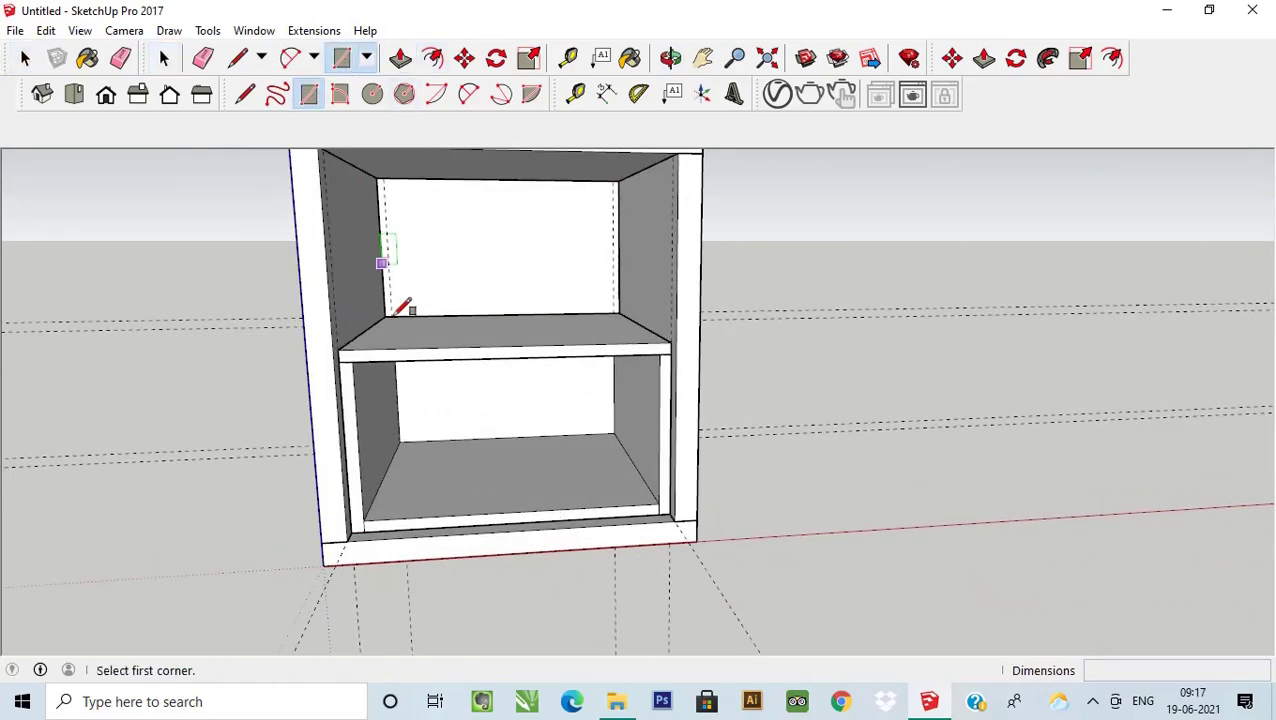
left_click(340, 360)
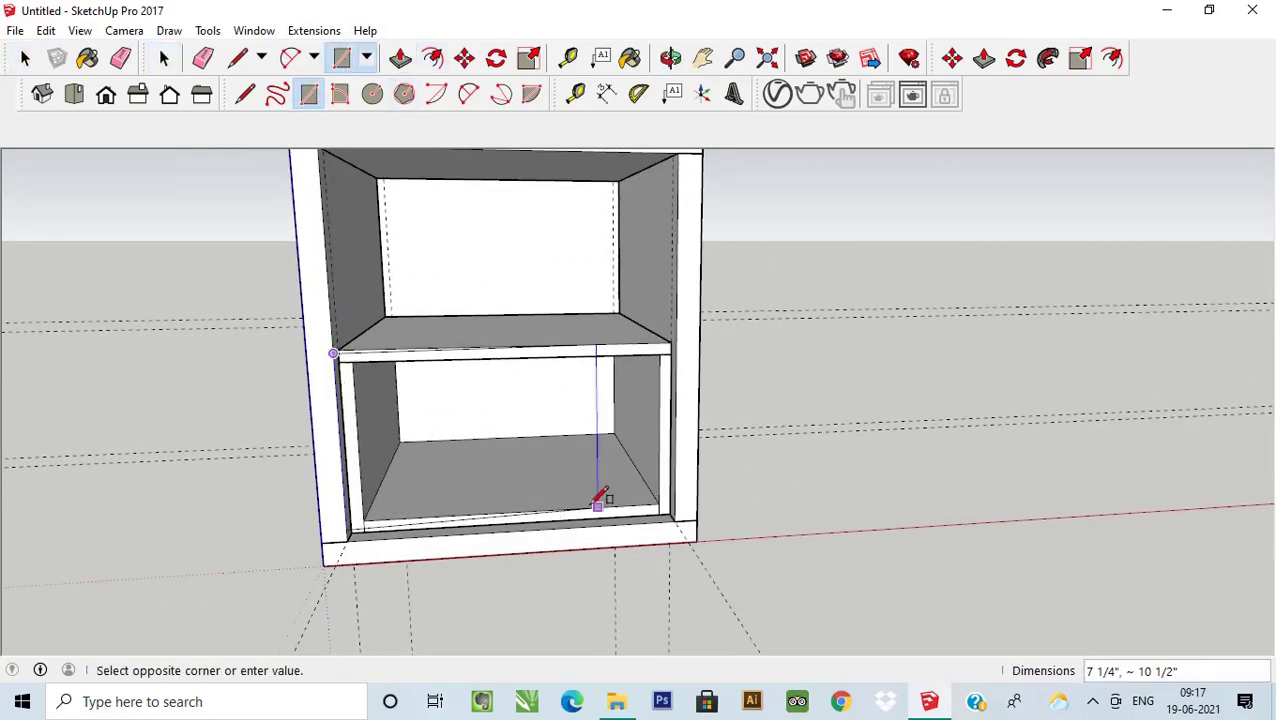
left_click(650, 530)
scroll(648, 530, "up", 1)
middle_click_drag(648, 530, 590, 470)
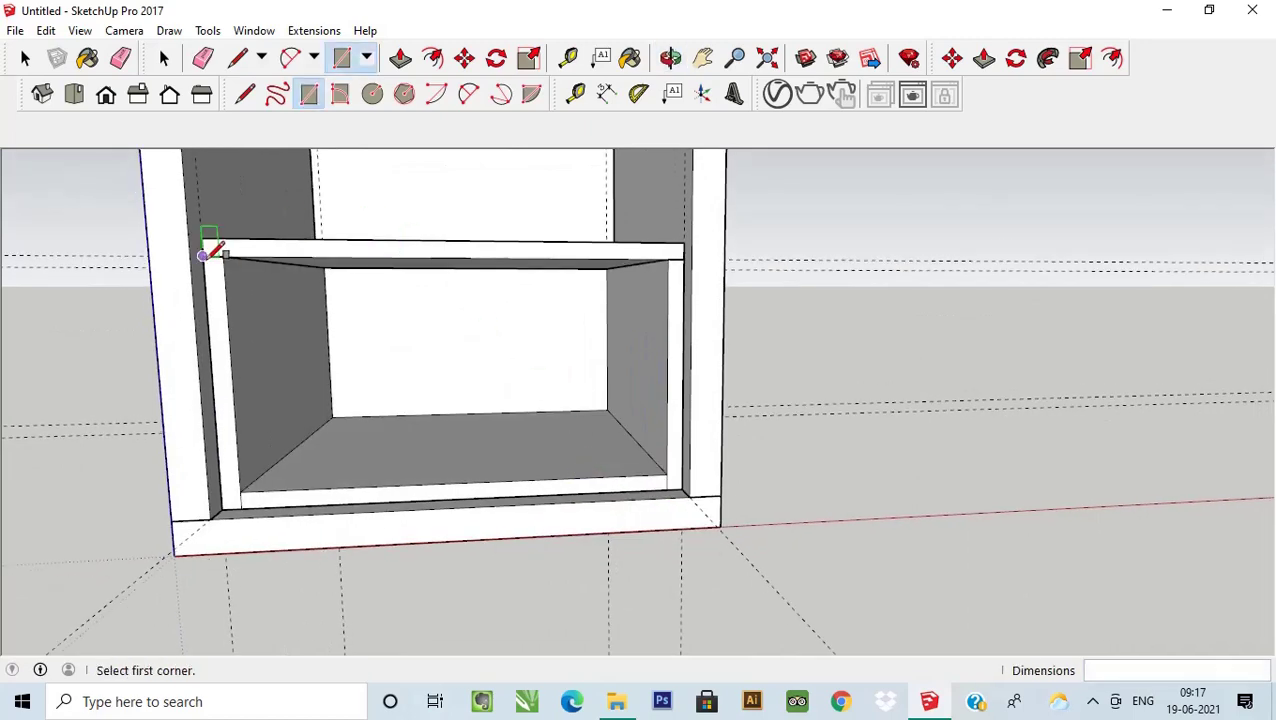
- Redraw the rectangle between the opening's inner corners twice, undoing each misplaced attempt
left_click(204, 256)
left_click(669, 475)
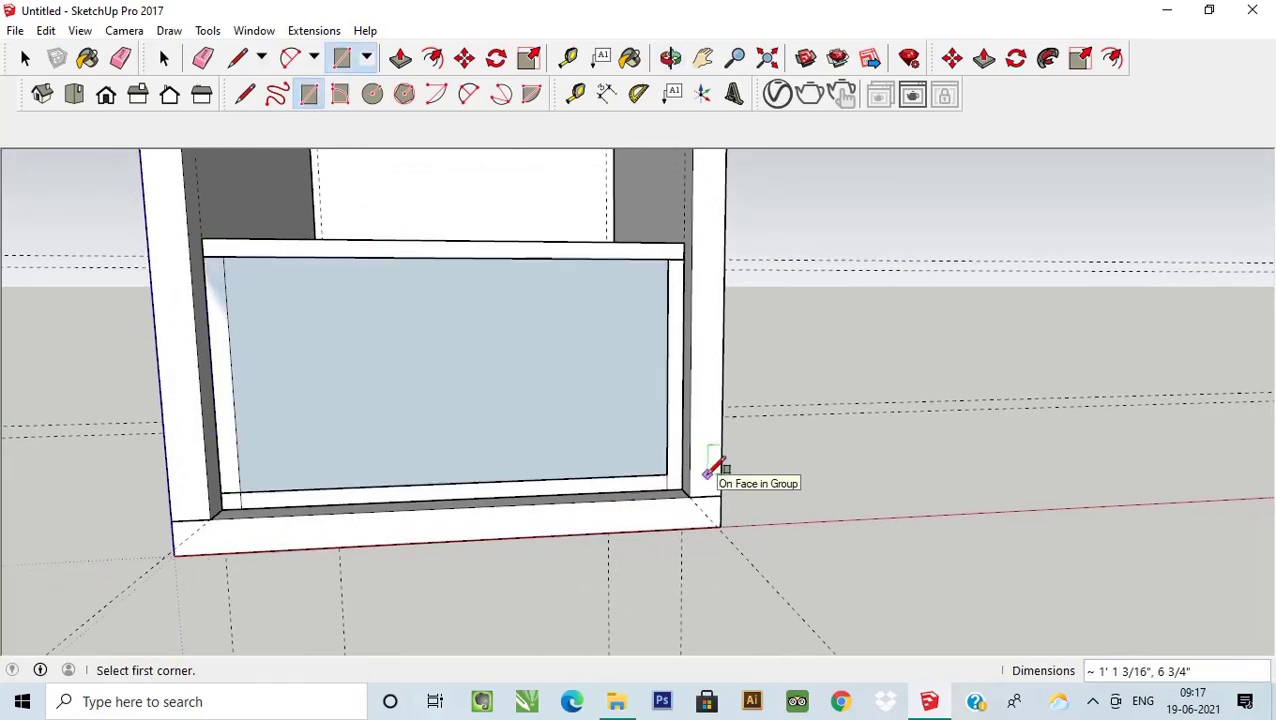
key("ctrl+z")
left_click(202, 256)
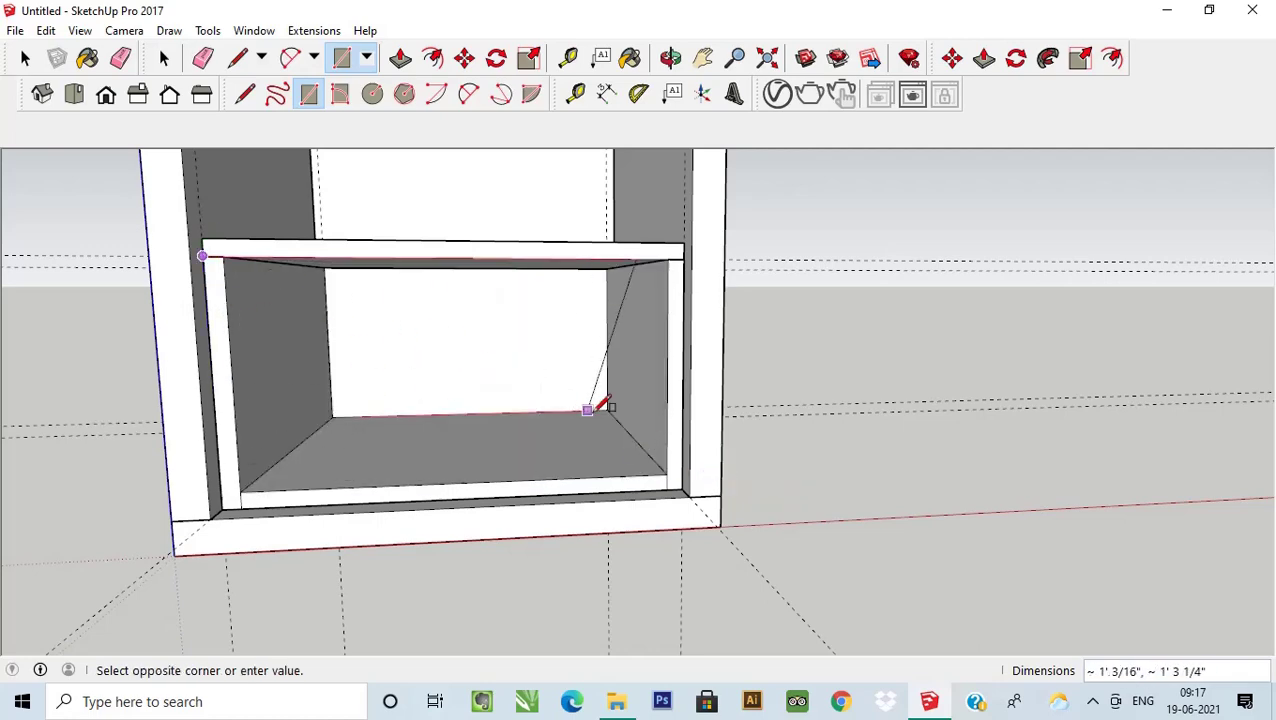
left_click(689, 496)
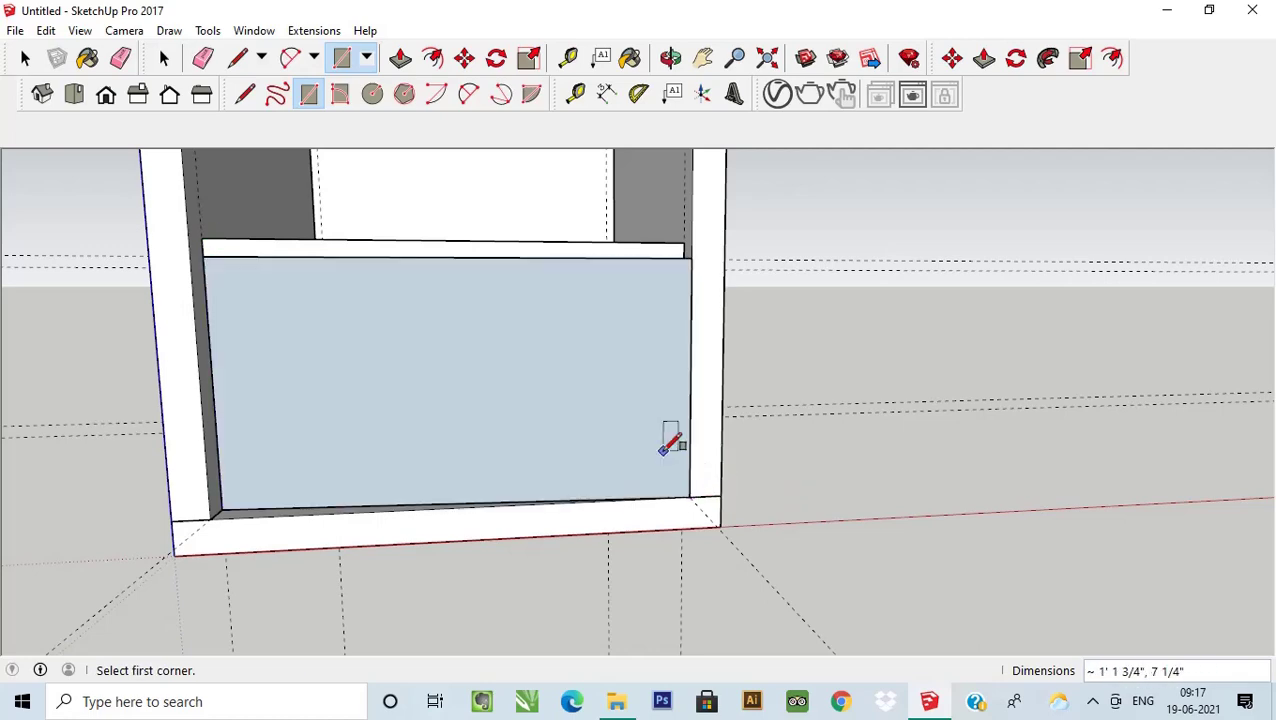
key("ctrl+z")
scroll(222, 236, "up", 3)
- Draw the final face across the lower opening from its inner top-left corner and select it
left_click(212, 253)
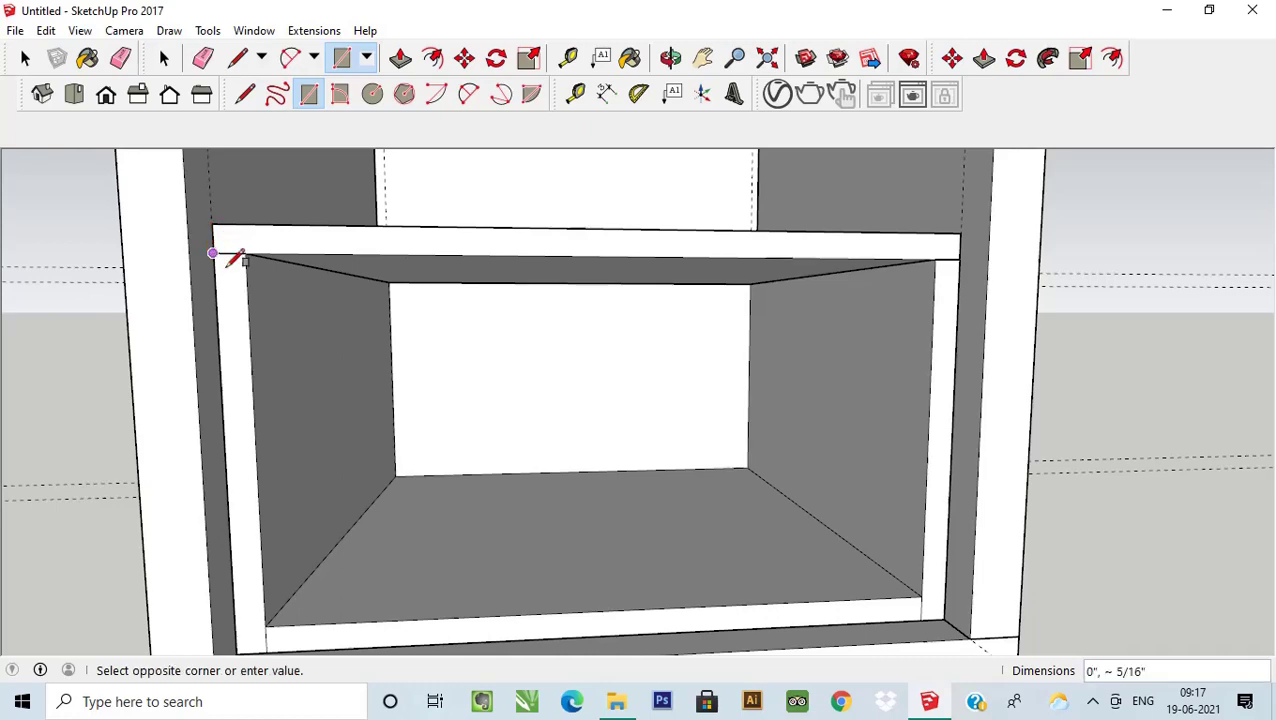
left_click(946, 618)
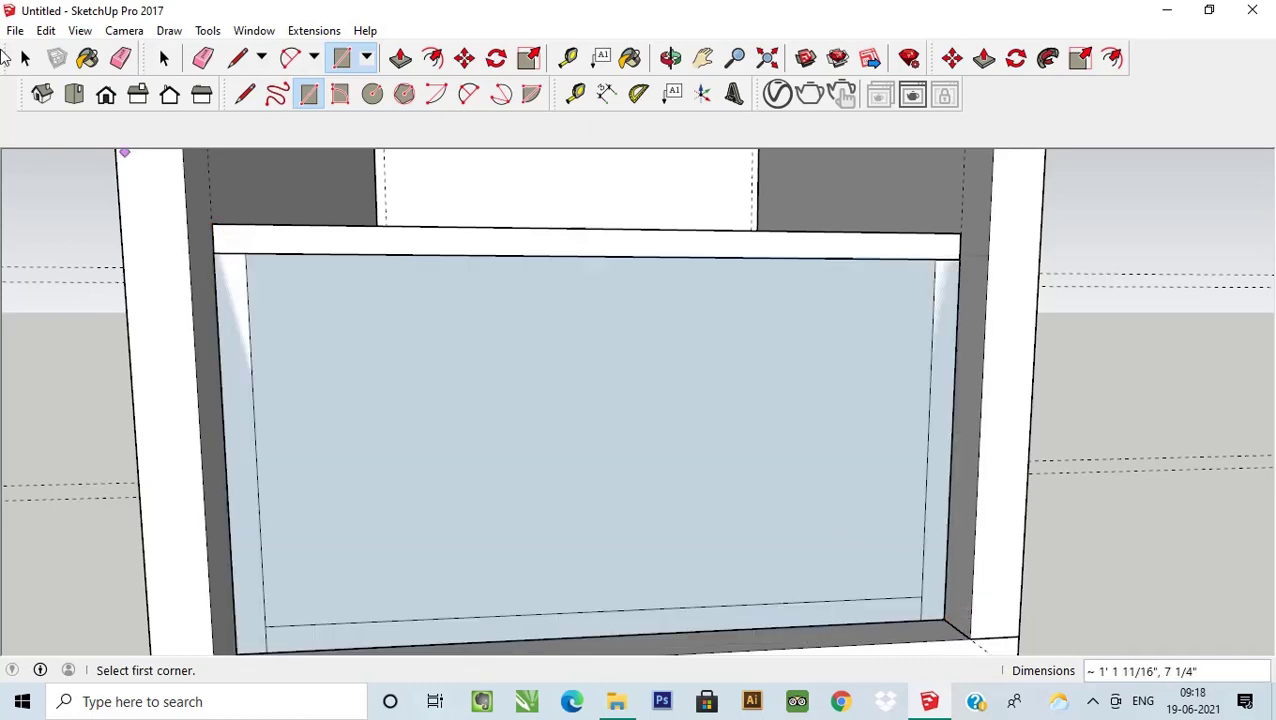
left_click(25, 58)
double_click(499, 329)
- Make the selected lower face into a group
right_click(499, 329)
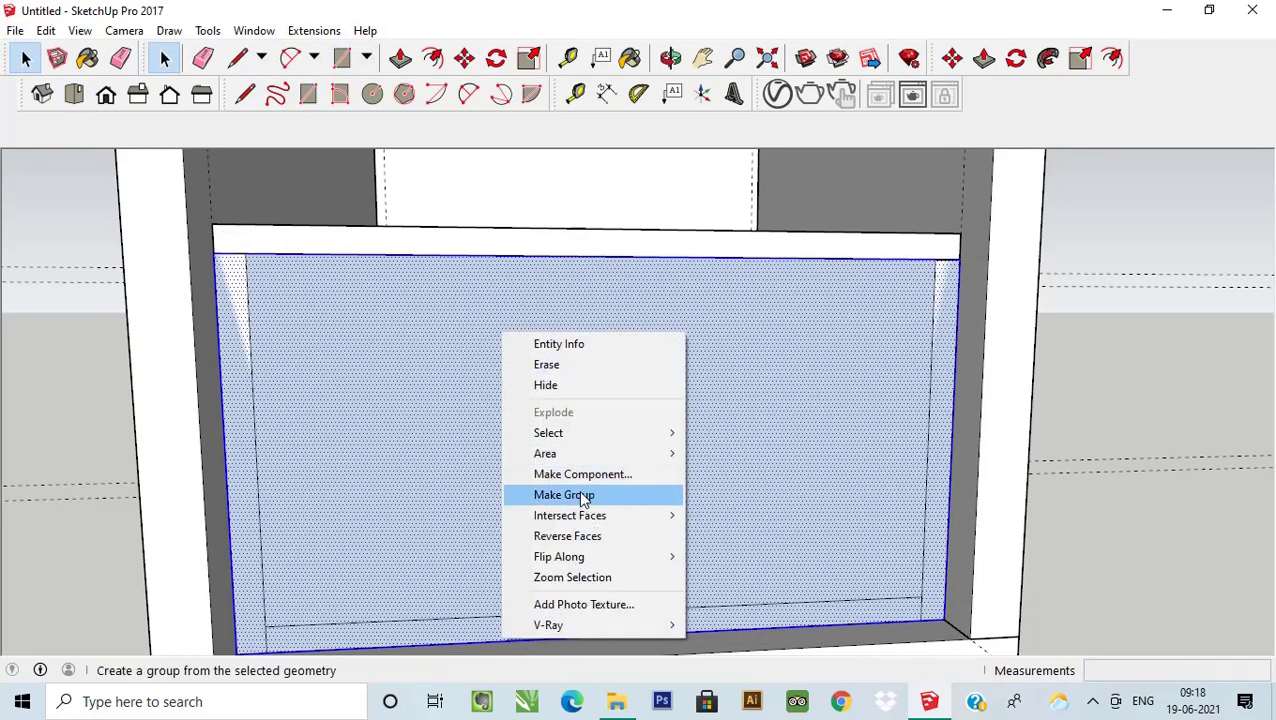
left_click(585, 496)
middle_click_drag(766, 361, 566, 383)
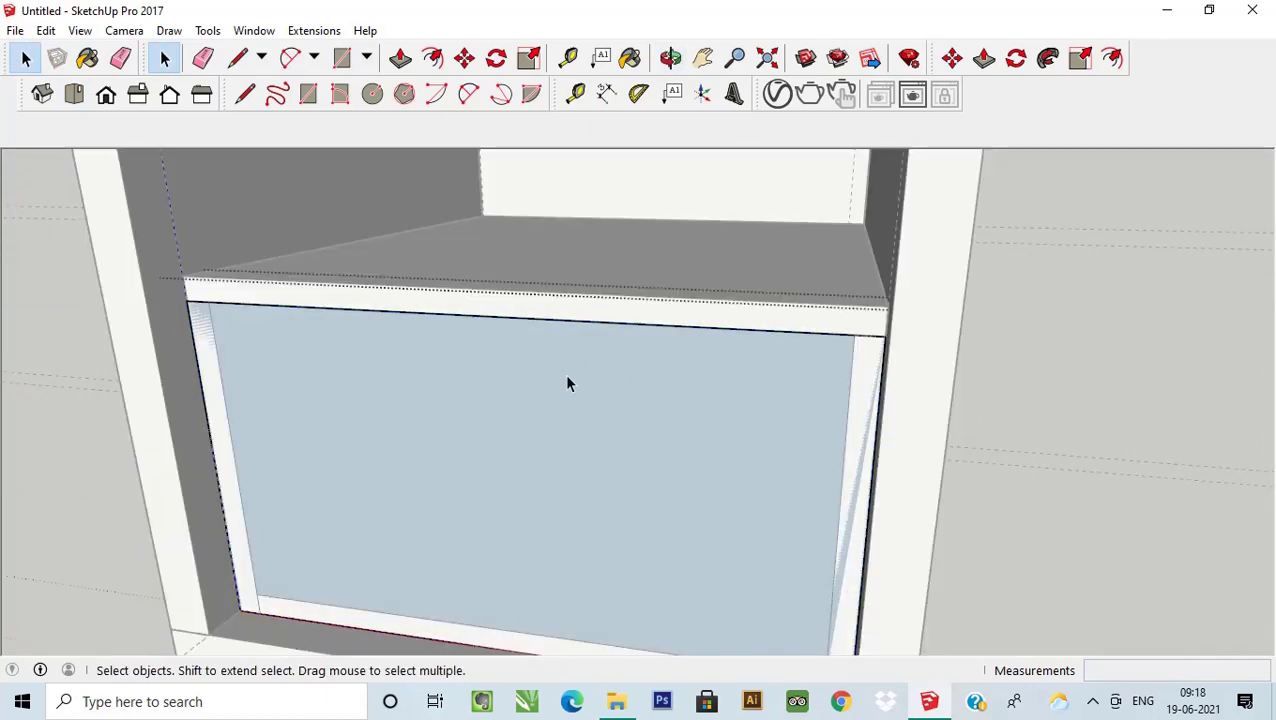
scroll(570, 350, "down", 2)
- Push/Pull the grouped face out 1" into a drawer front flush with the frame
left_click(575, 325)
left_click(400, 58)
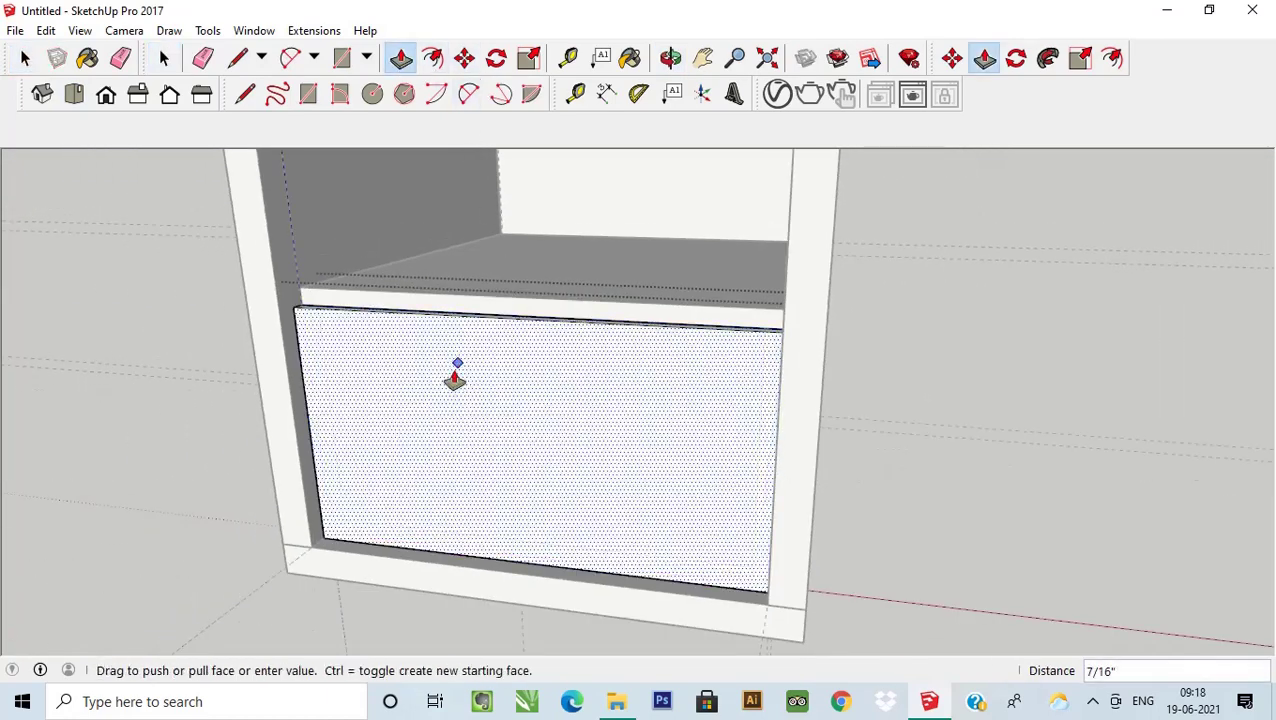
left_click(455, 380)
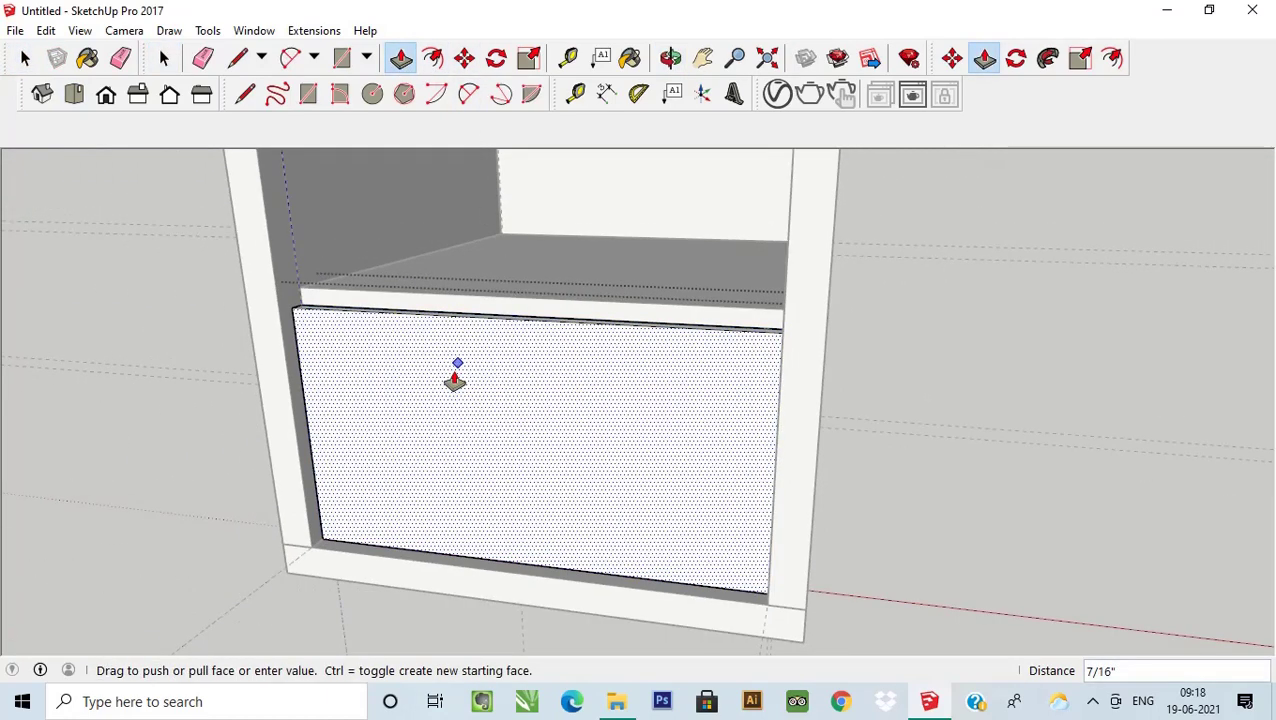
type("1")
left_click(455, 380)
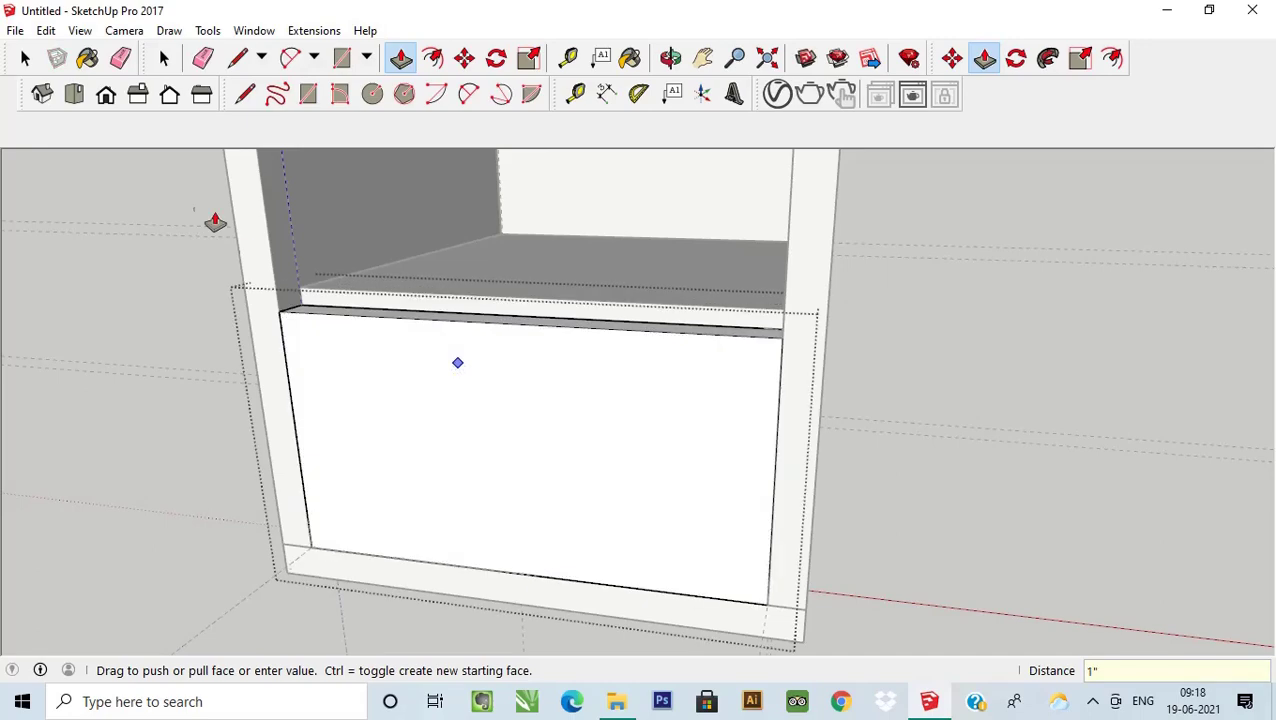
left_click(25, 58)
mouse_move(477, 382)
middle_mouse_down()
mouse_move(588, 395)
mouse_move(592, 441)
middle_mouse_up()
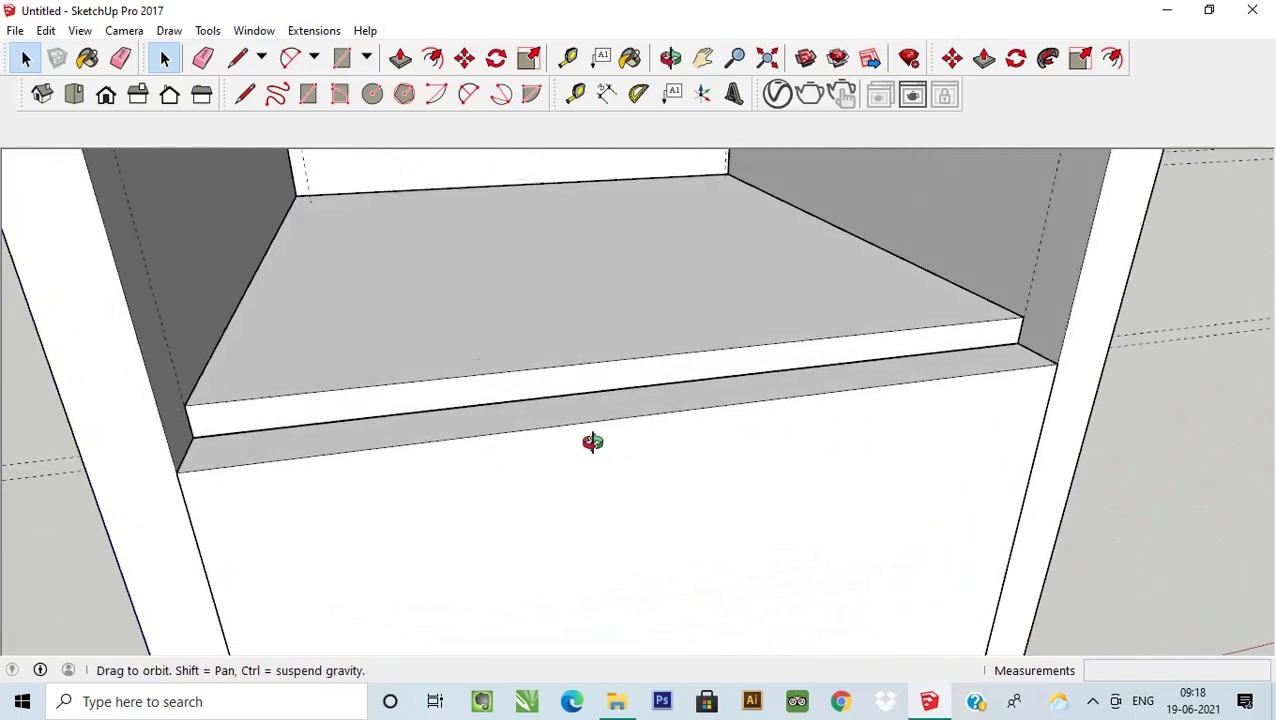
- Pull the shelf's front face forward 1 1/16" flush with the drawer front, then view from the front
scroll(541, 370, "up", 3)
triple_click(530, 368)
left_click(473, 356)
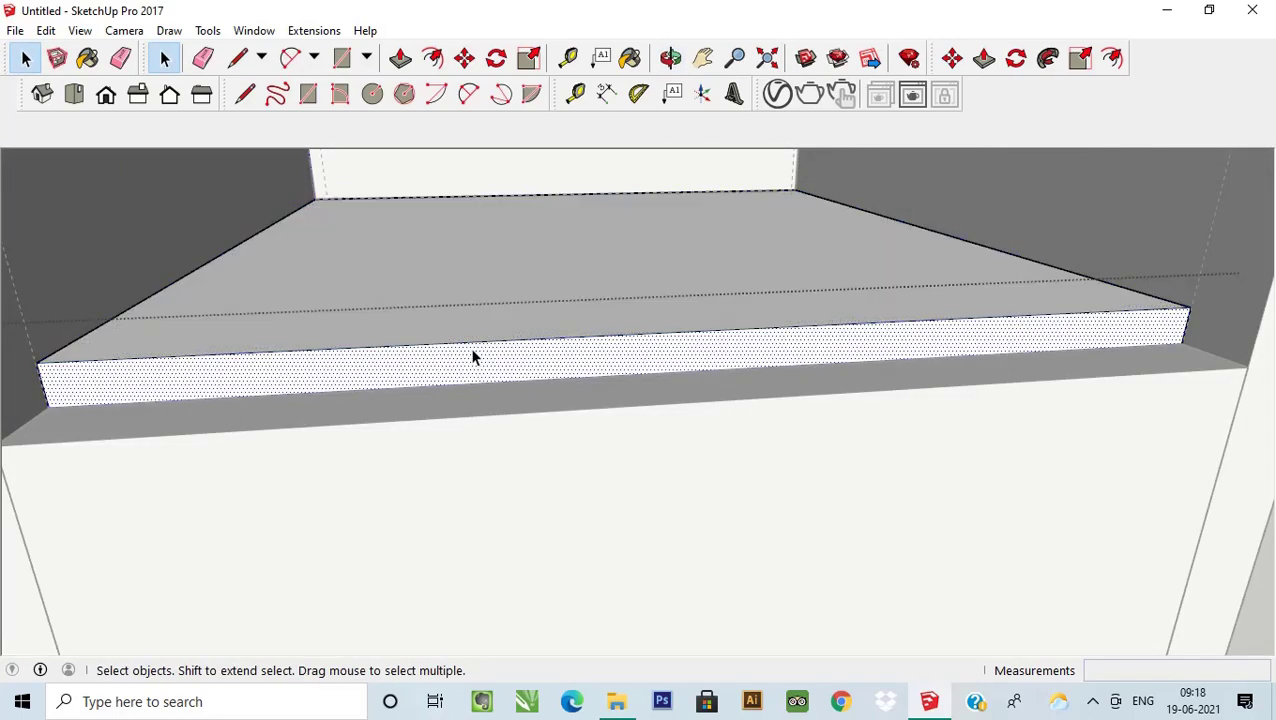
left_click(400, 58)
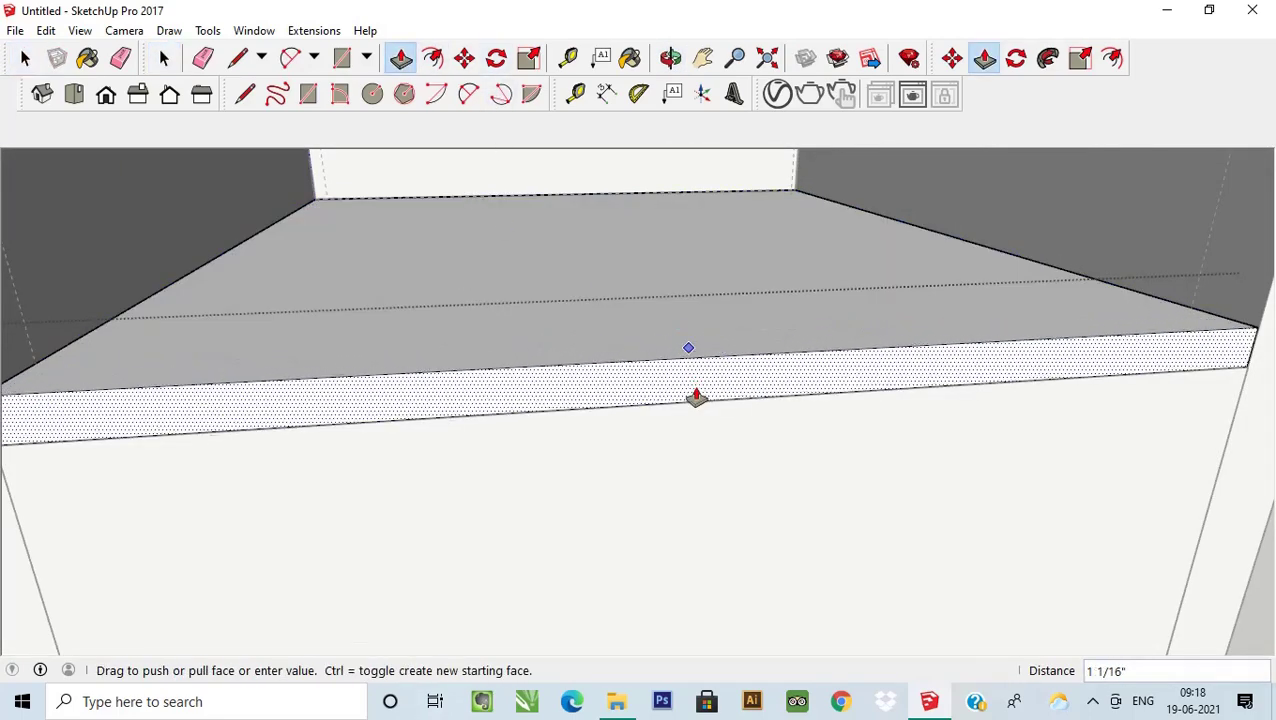
left_click(695, 396)
scroll(667, 379, "down", 3)
scroll(640, 370, "down", 3)
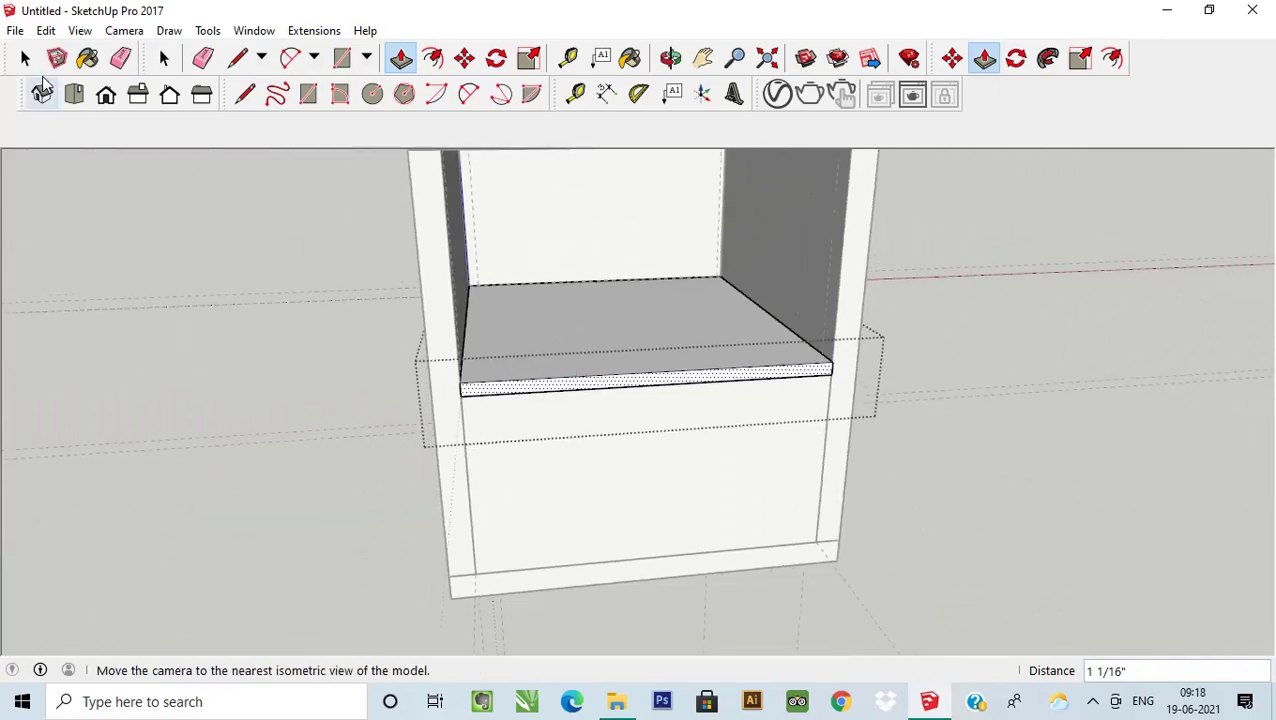
left_click(25, 58)
mouse_move(142, 203)
middle_mouse_down()
mouse_move(604, 419)
mouse_move(553, 304)
middle_mouse_up()
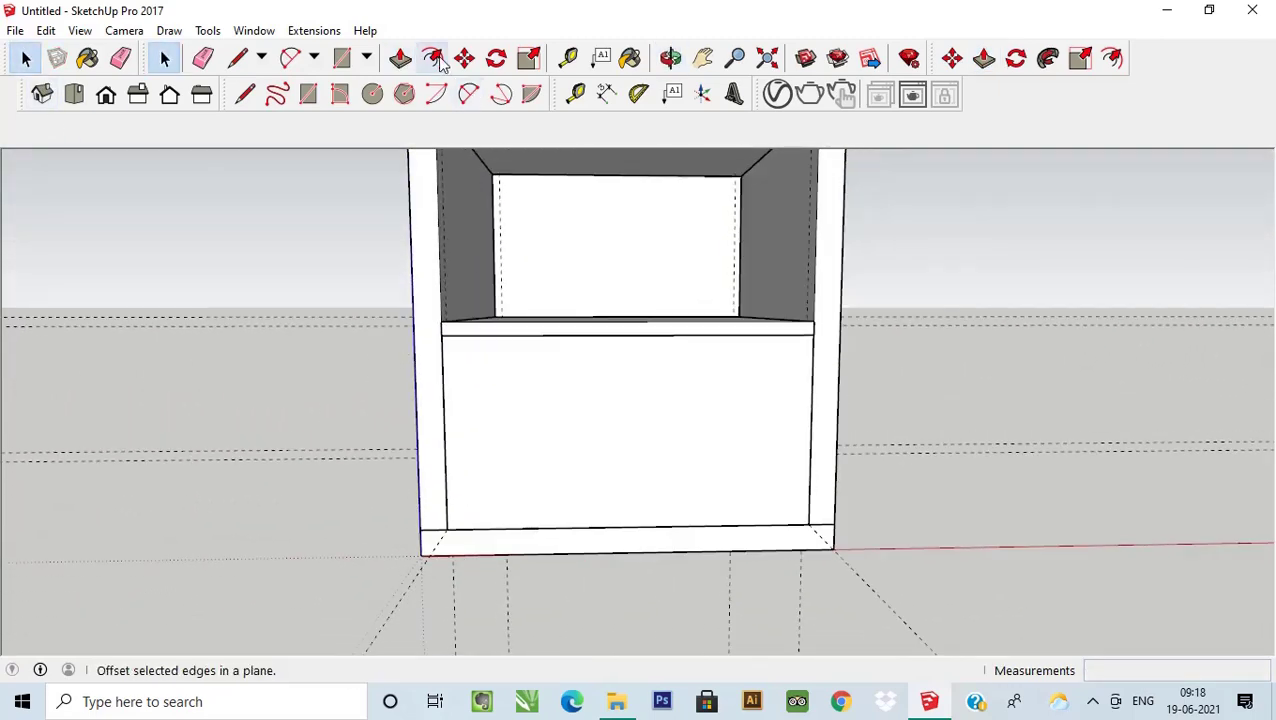
- Place a horizontal guide across the drawer front and a vertical guide down its middle
left_click(575, 93)
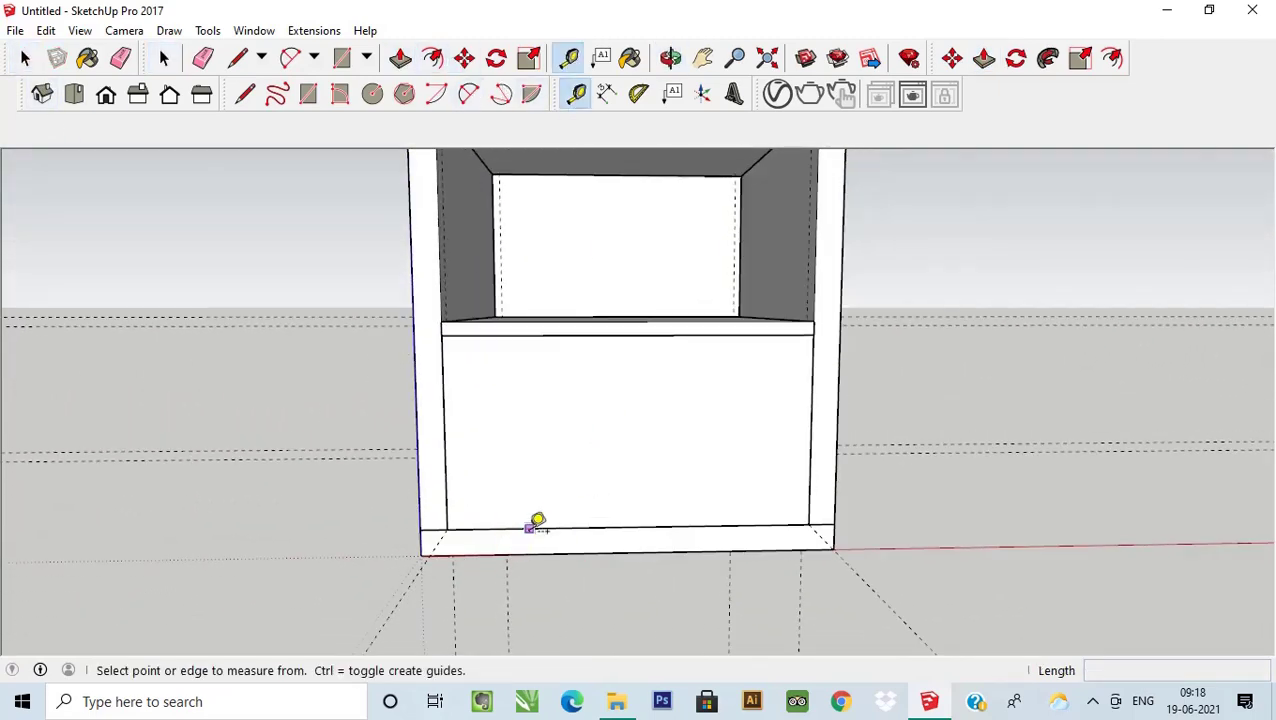
middle_click_drag(537, 522, 527, 541)
left_click(508, 510)
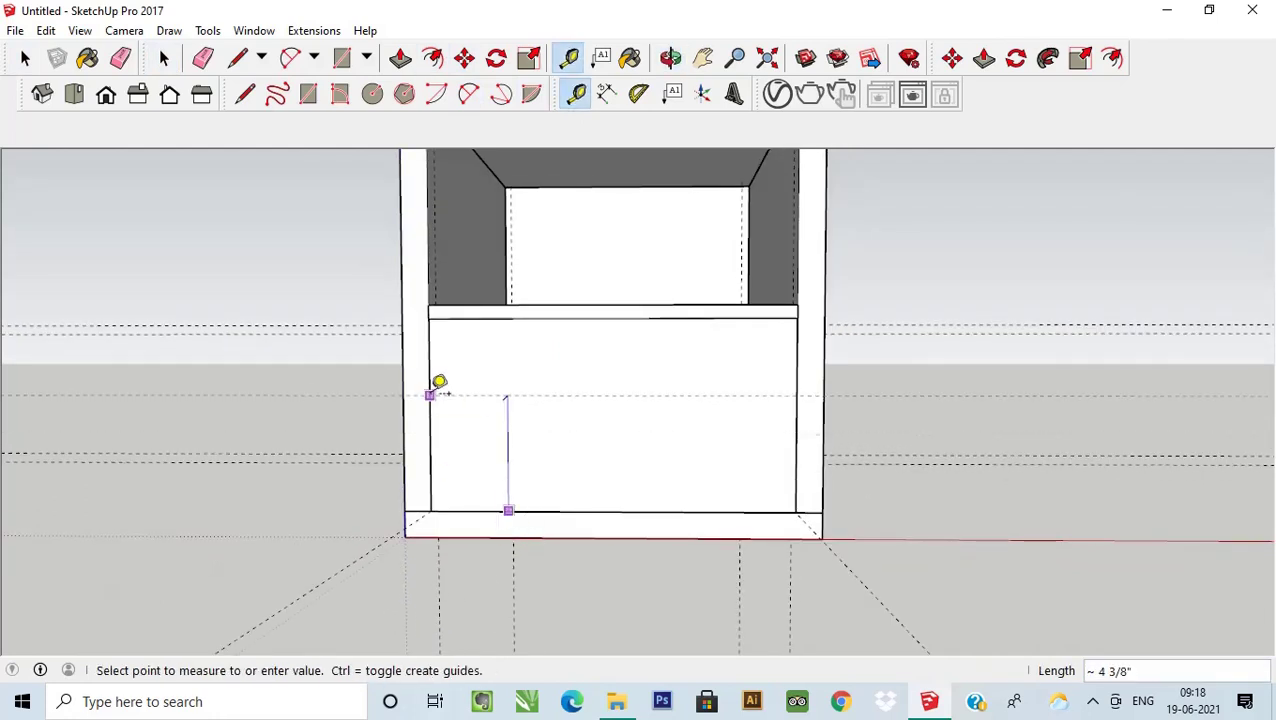
left_click(430, 415)
left_click(434, 372)
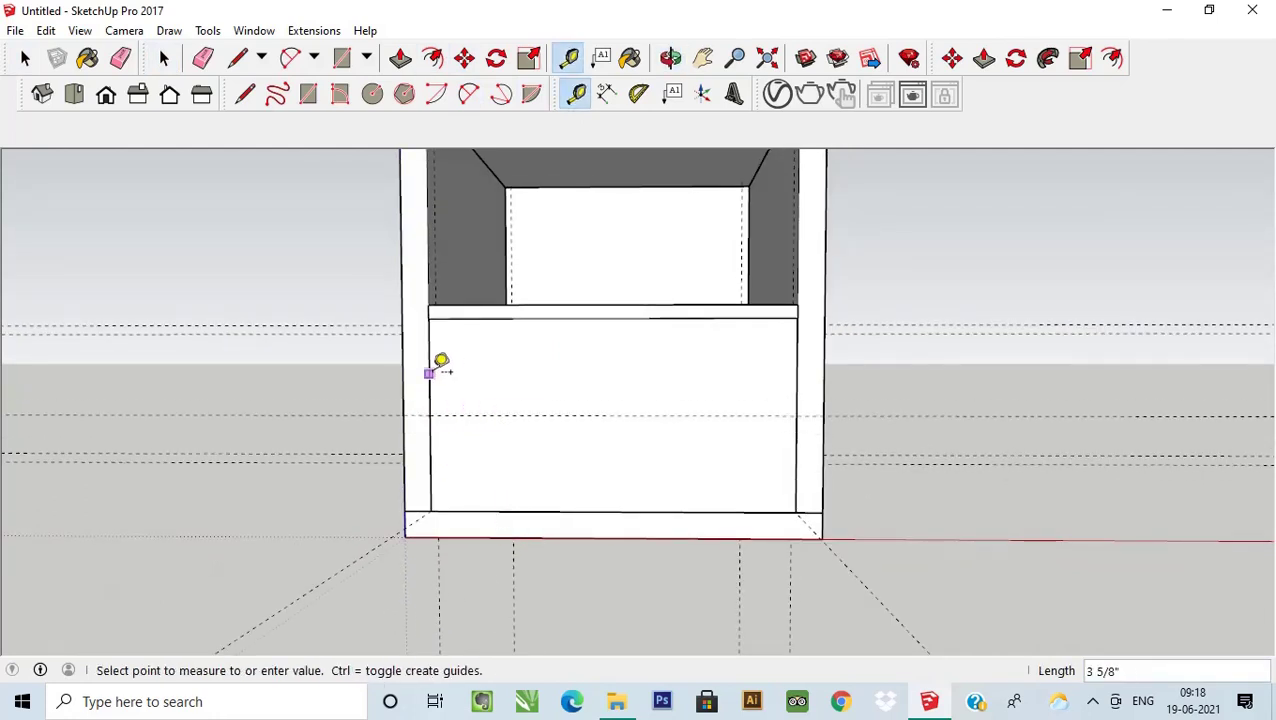
left_click(613, 310)
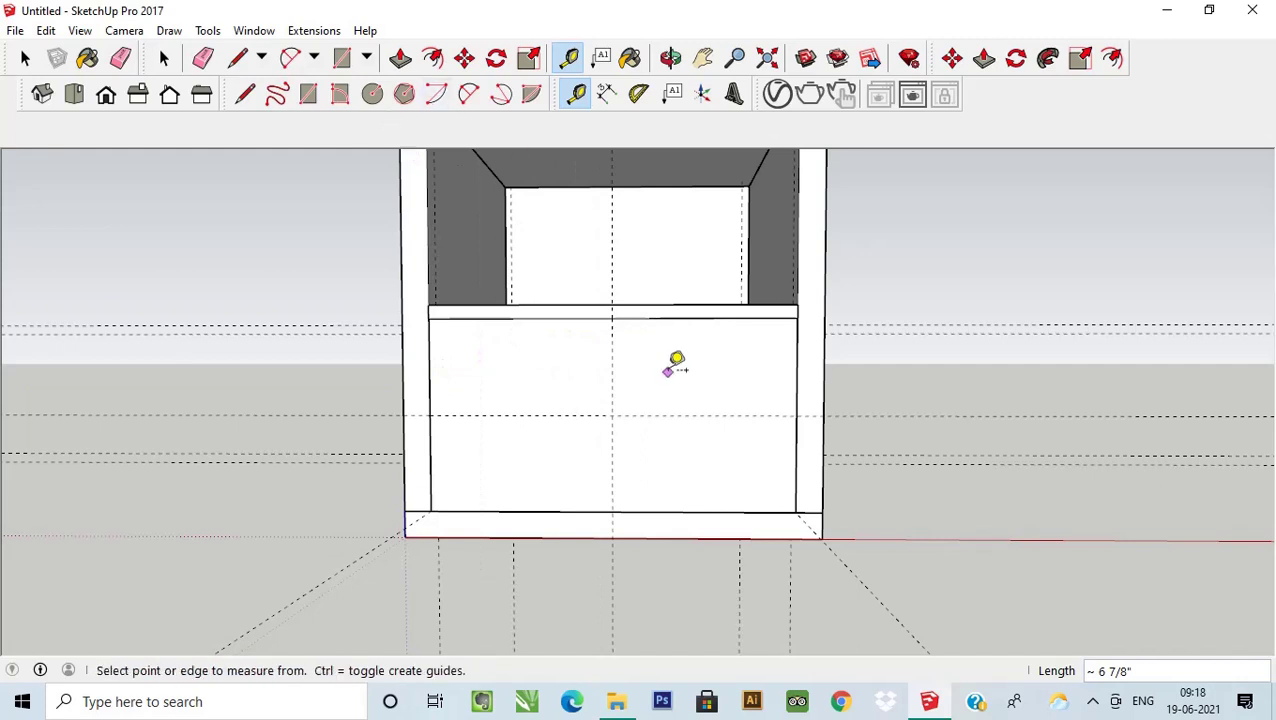
- Offset guides 1" from the drawer's horizontal centre guide
left_click(649, 414)
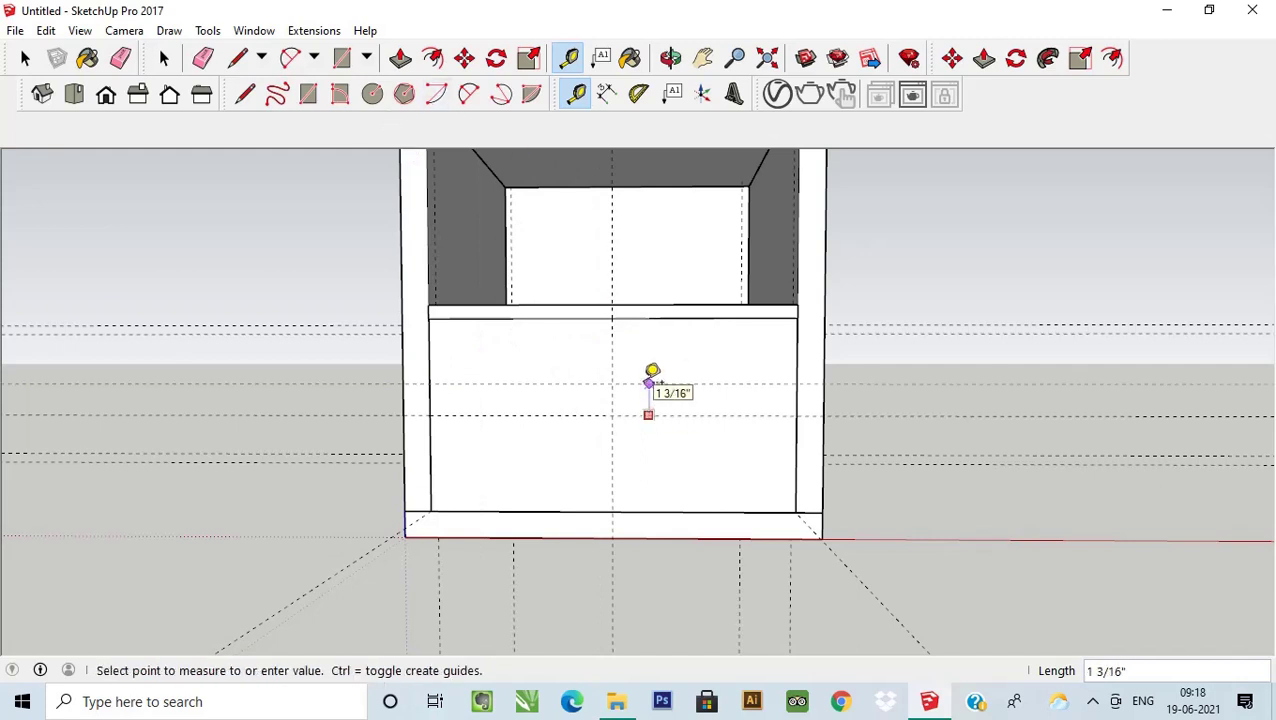
scroll(650, 380, "up", 1)
type("1")
key("Return")
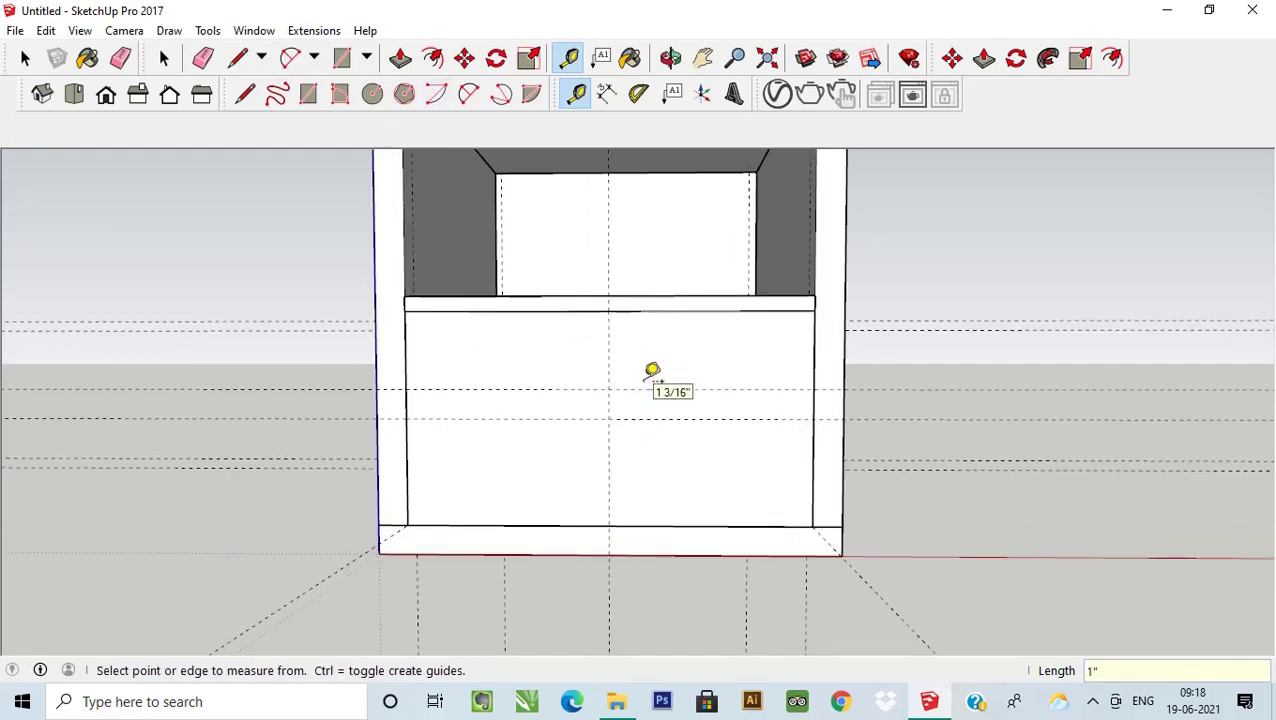
scroll(640, 404, "up", 1)
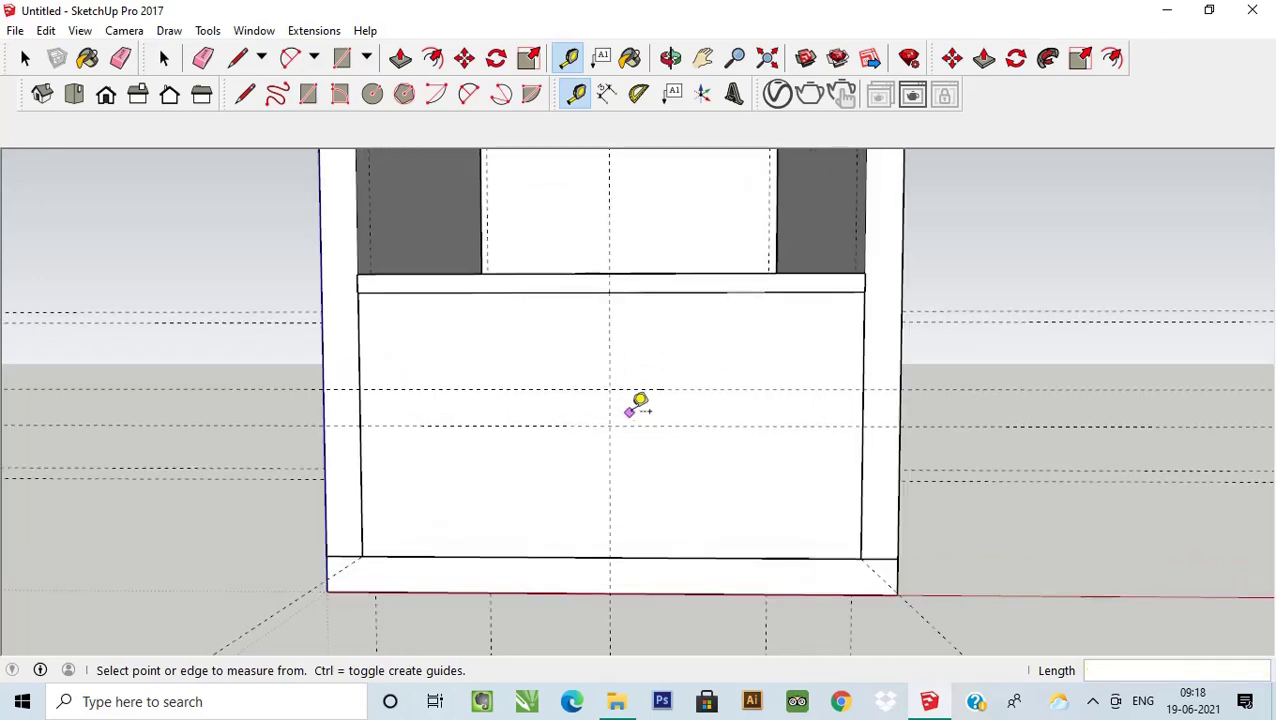
middle_click_drag(645, 386, 641, 423)
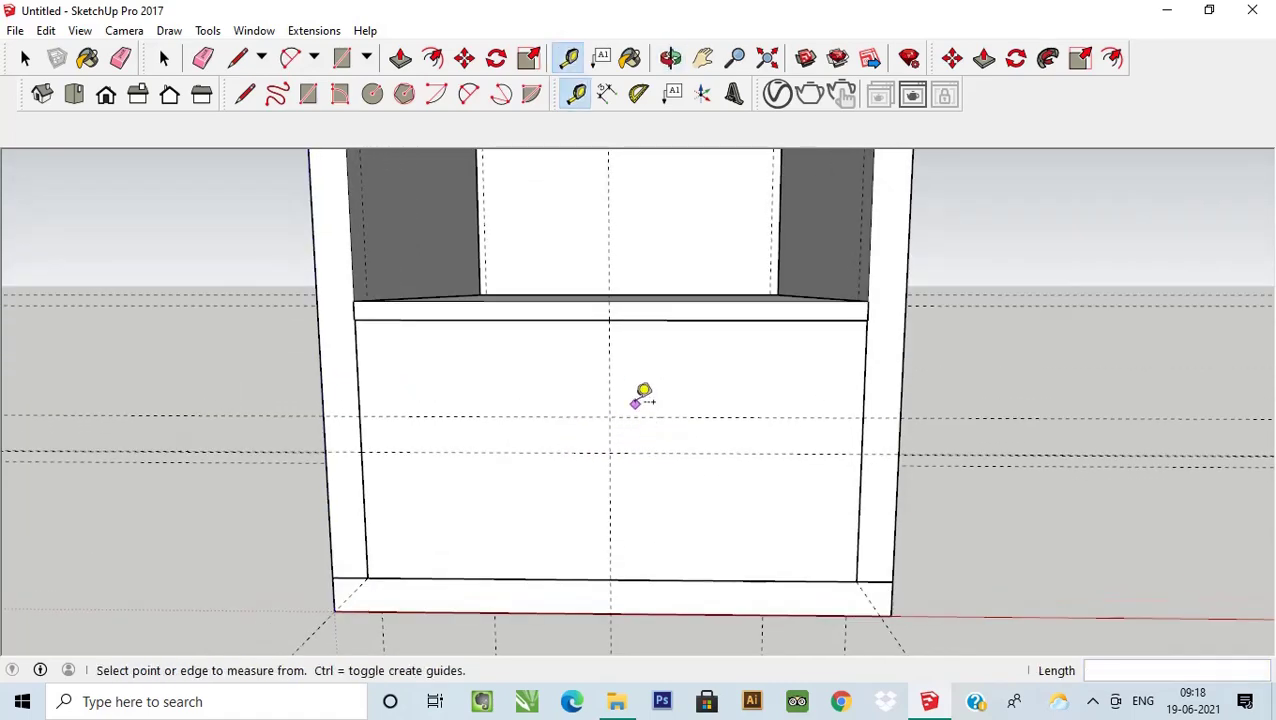
scroll(640, 398, "up", 1)
left_click(654, 471)
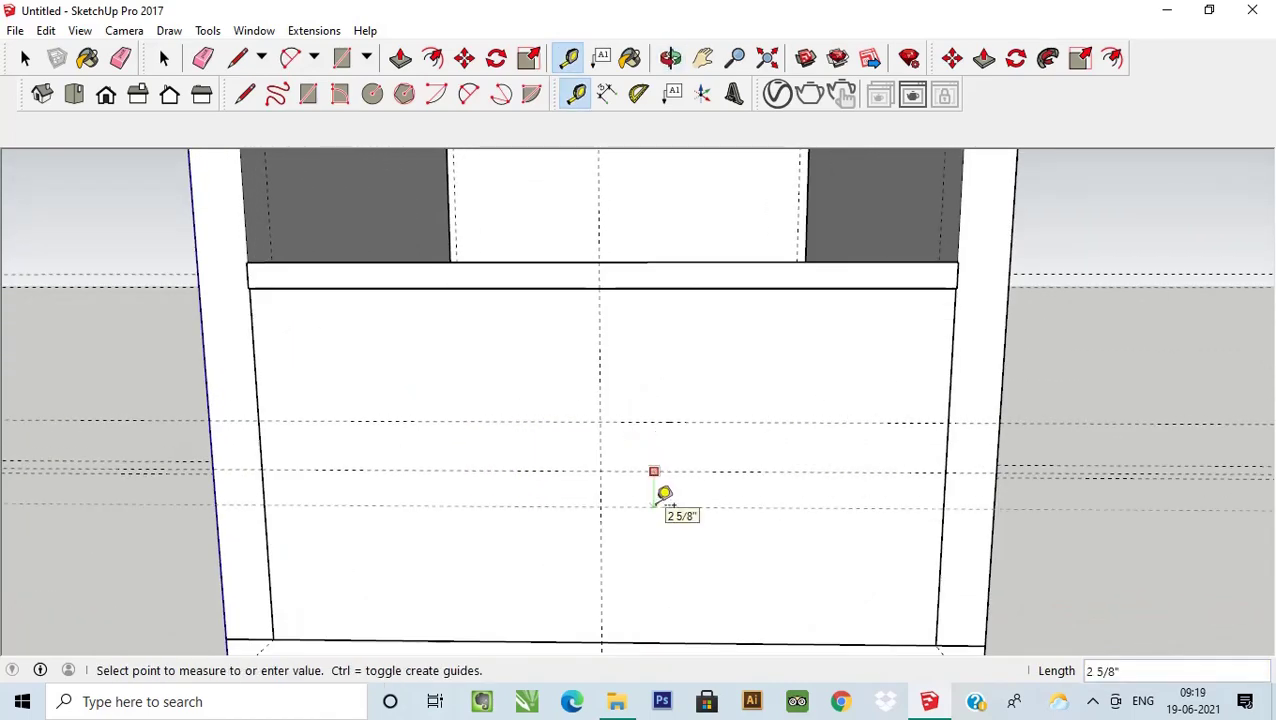
type("1")
key("Return")
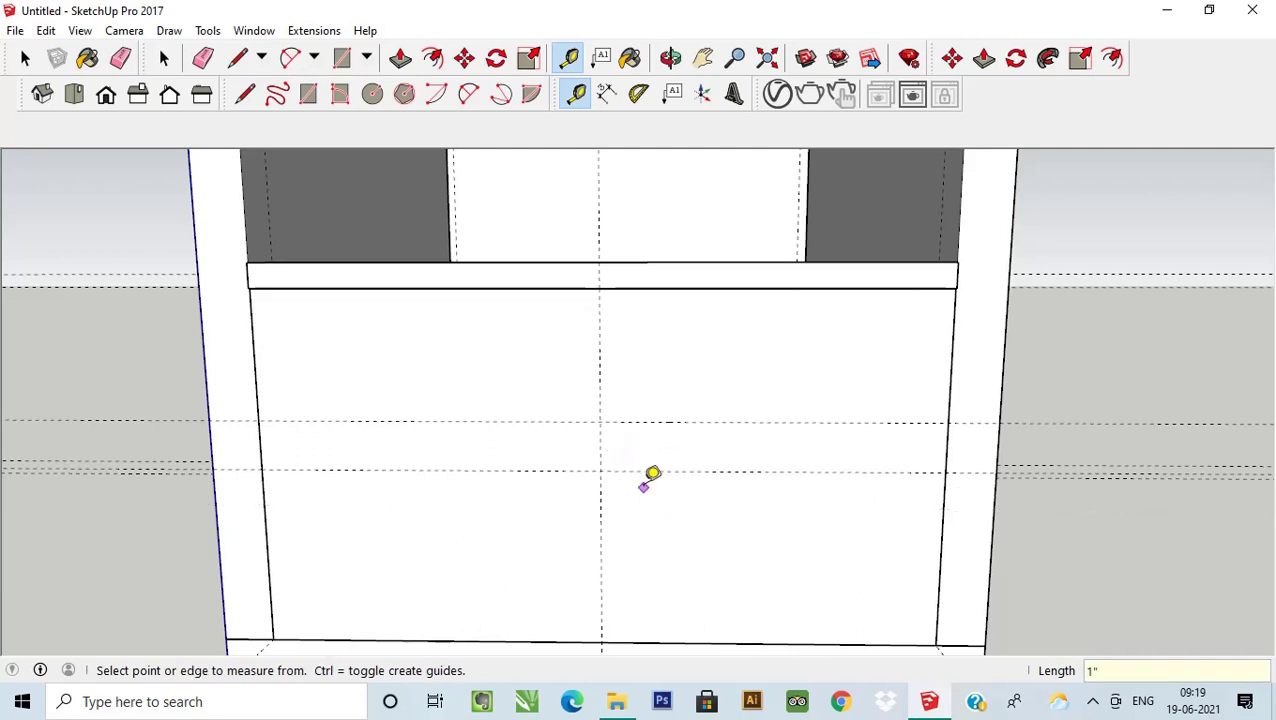
- Undo a misplaced guide and add guides 1" off the horizontal centre guide, including one above
left_click(643, 470)
key("ctrl+z")
key("t")
left_click(648, 471)
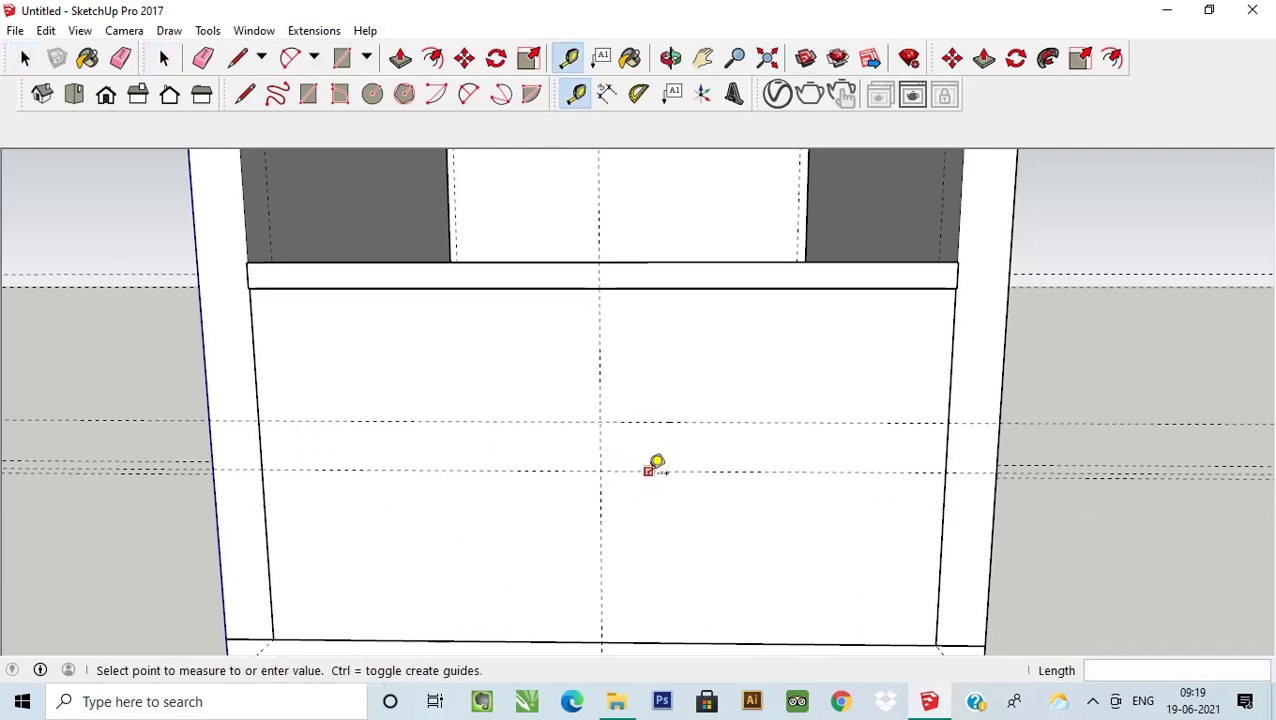
type("1")
key("Return")
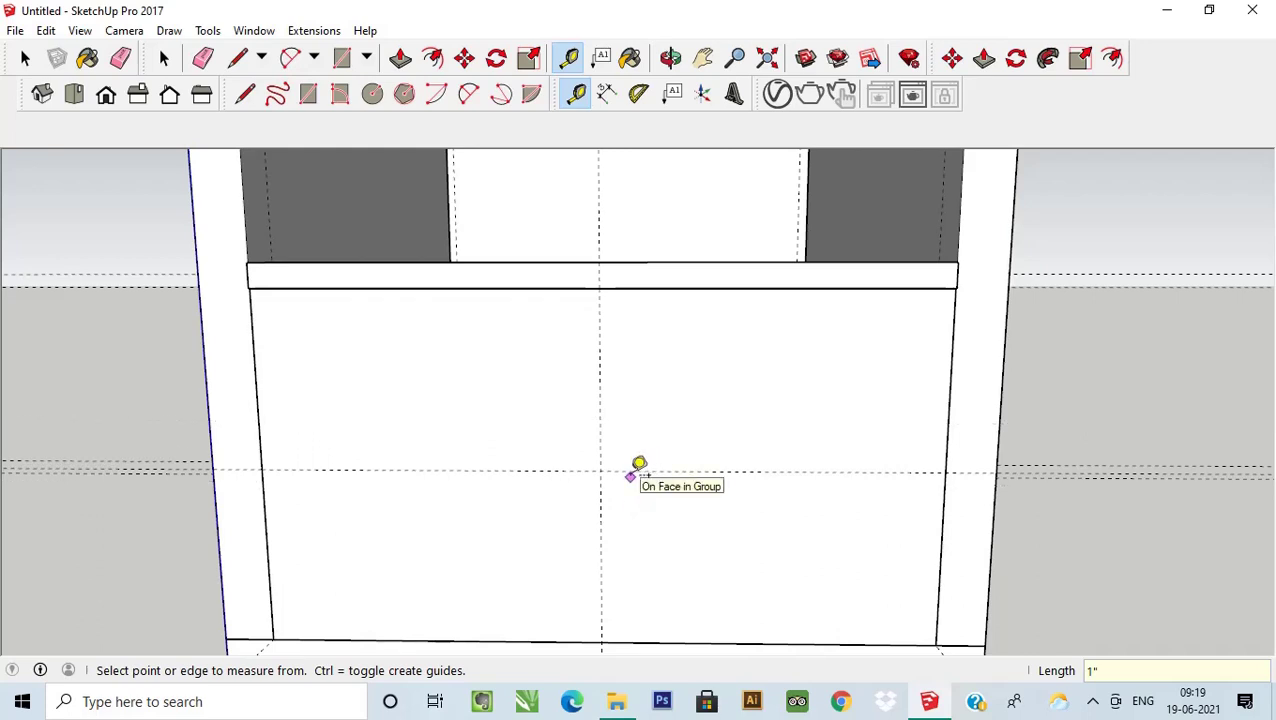
key("space")
key("t")
left_click(689, 471)
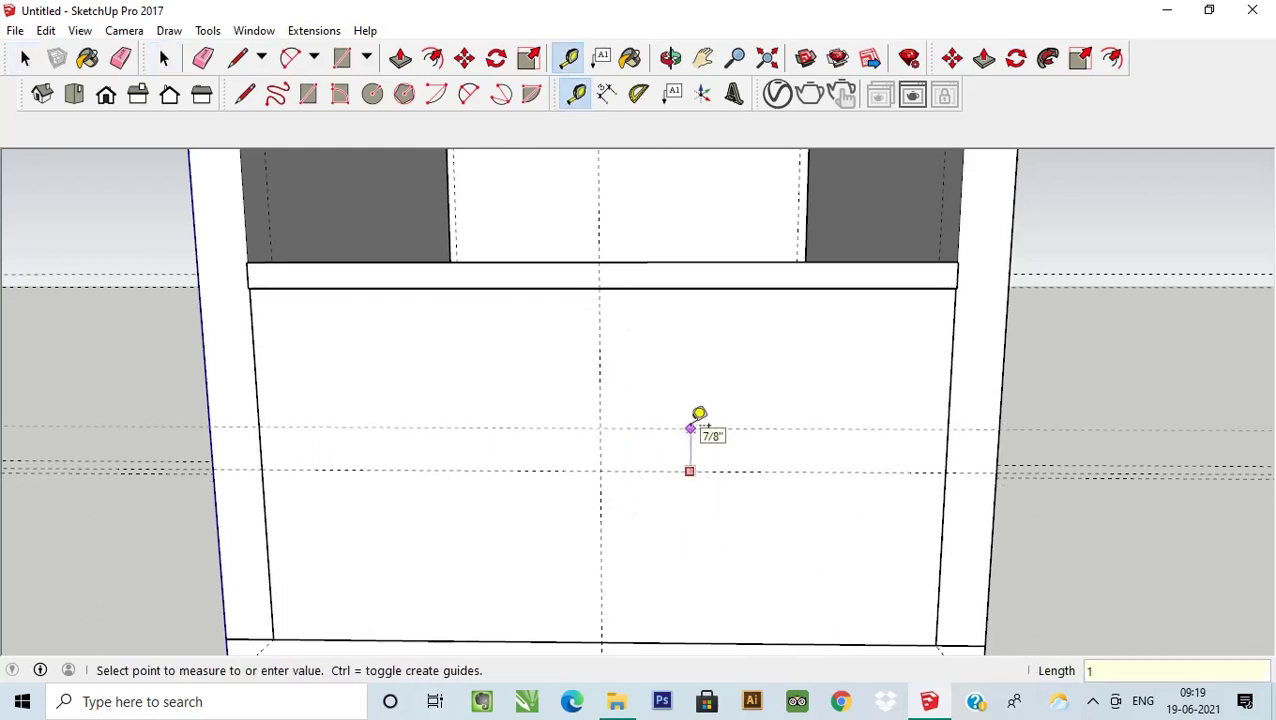
left_click(699, 410)
left_click(687, 471)
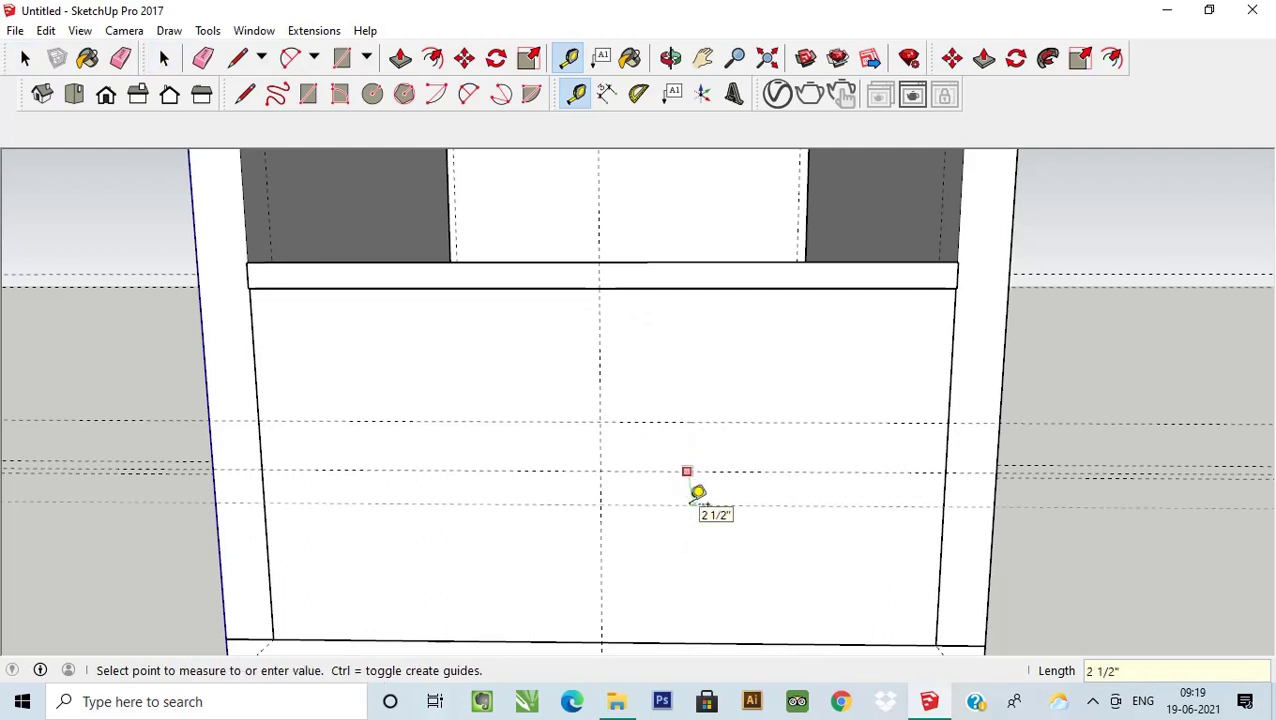
key("Escape")
- Add a 15/16" guide from the drawer's left side and vertical guides 1" either side of centre
middle_click_drag(698, 492, 650, 500)
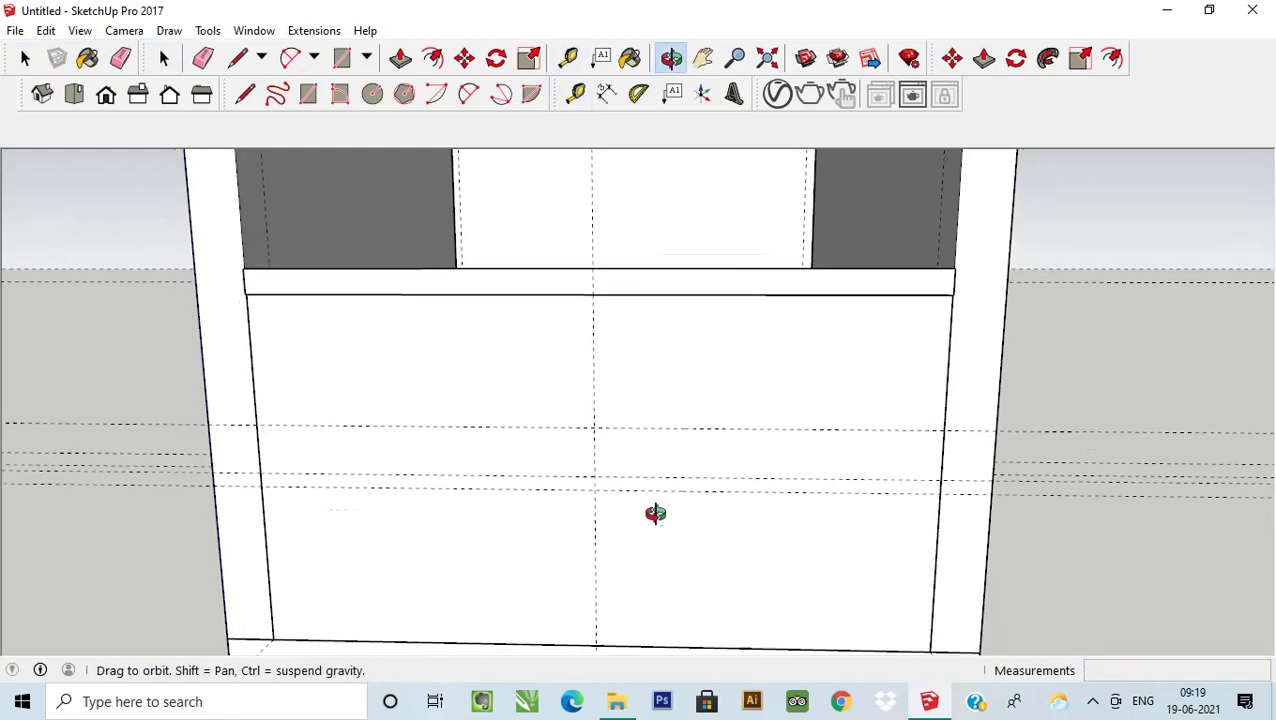
left_click(25, 58)
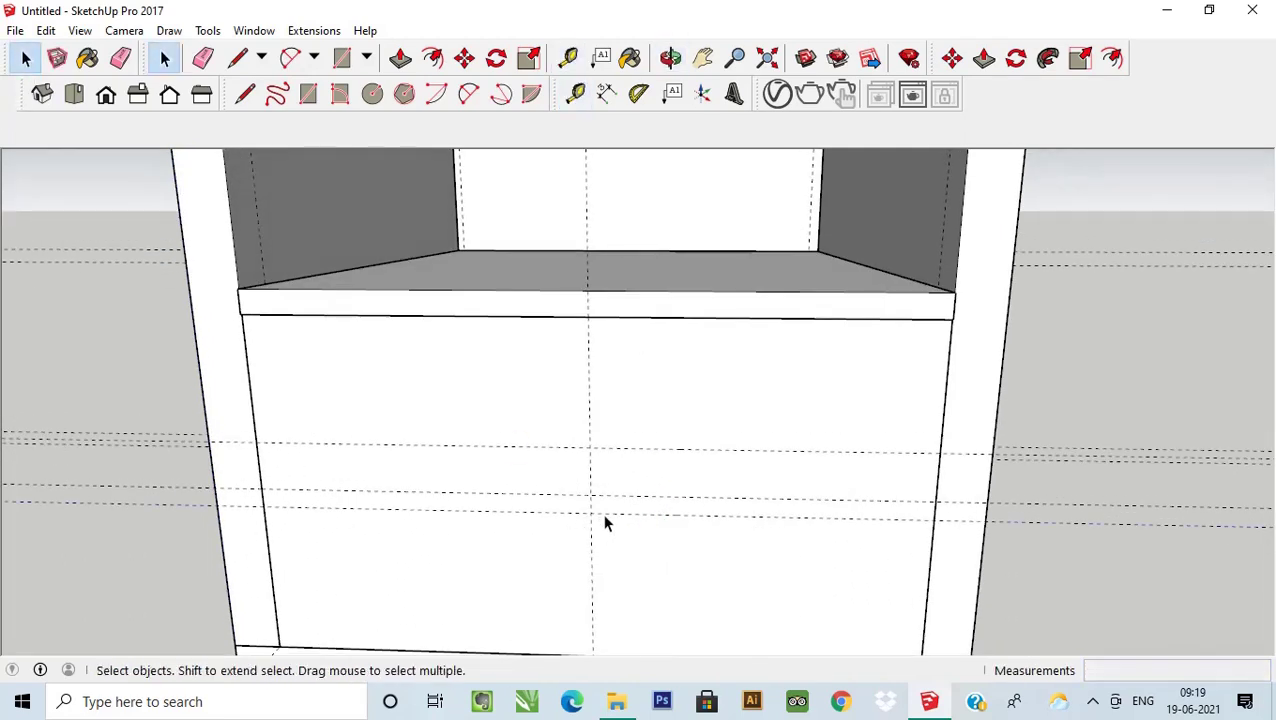
left_click(575, 93)
left_click(167, 487)
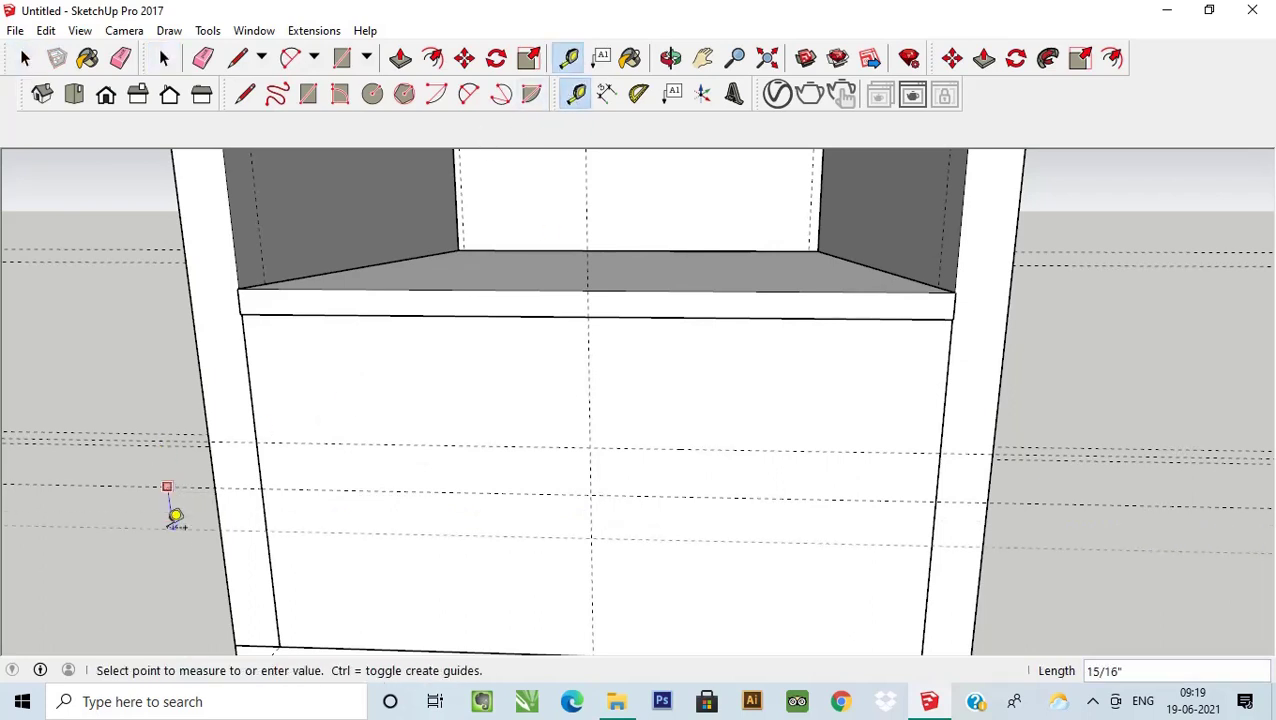
left_click(175, 516)
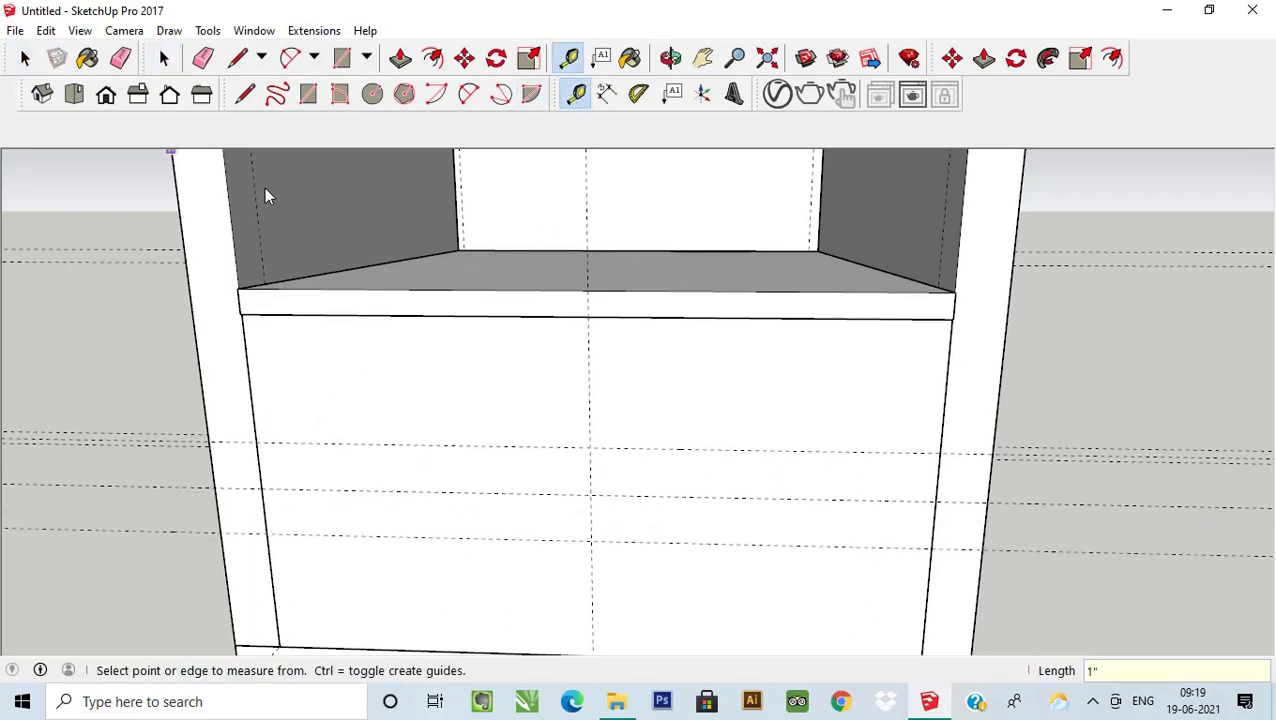
left_click(591, 456)
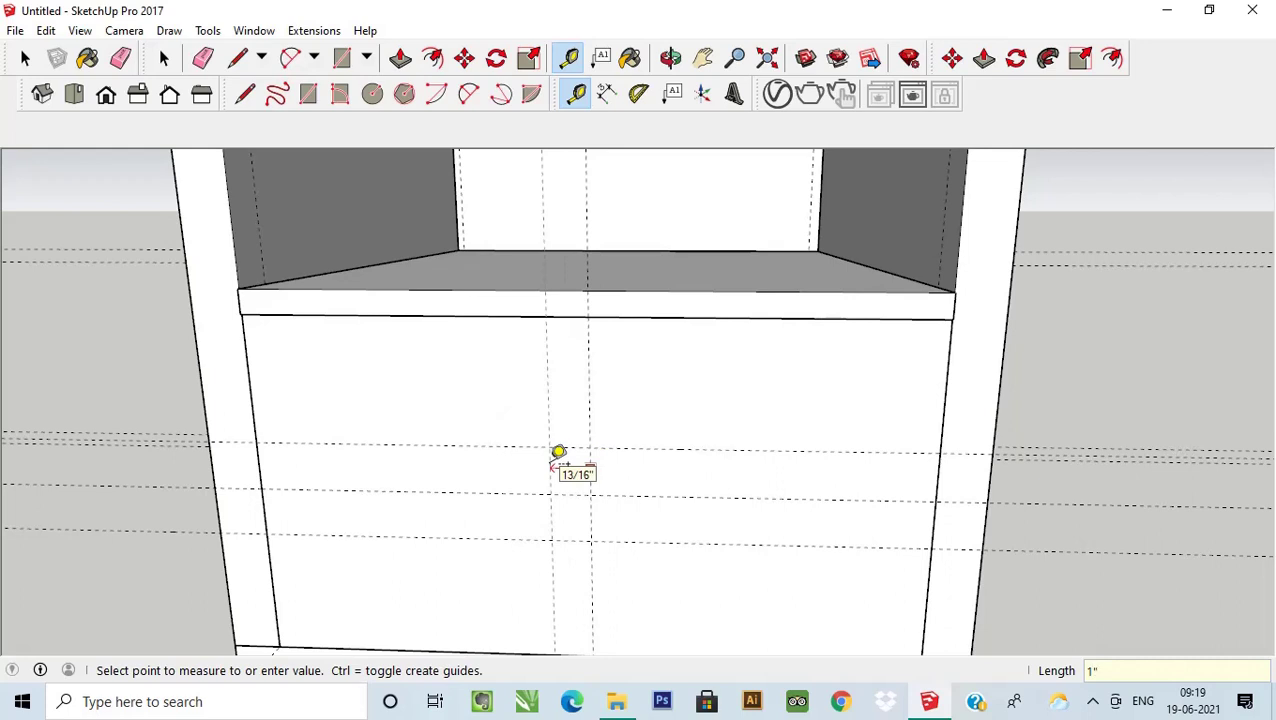
left_click(558, 452)
left_click(590, 473)
key("Return")
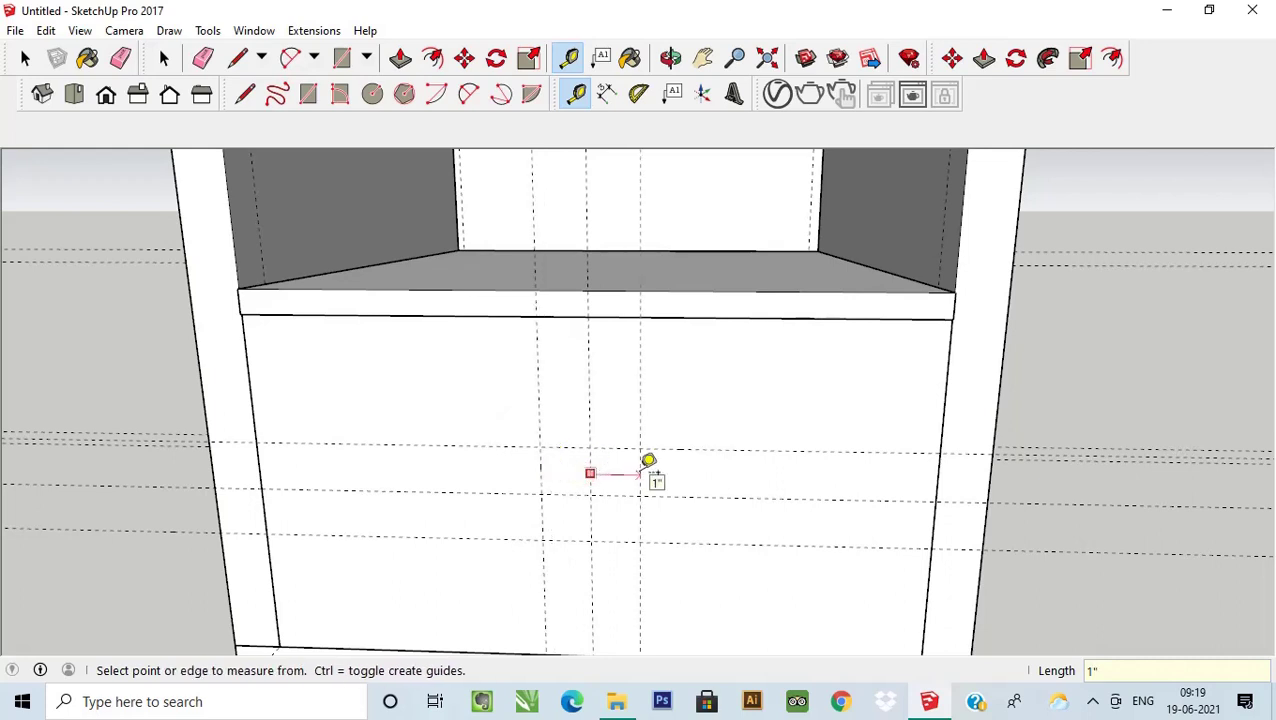
left_click(345, 60)
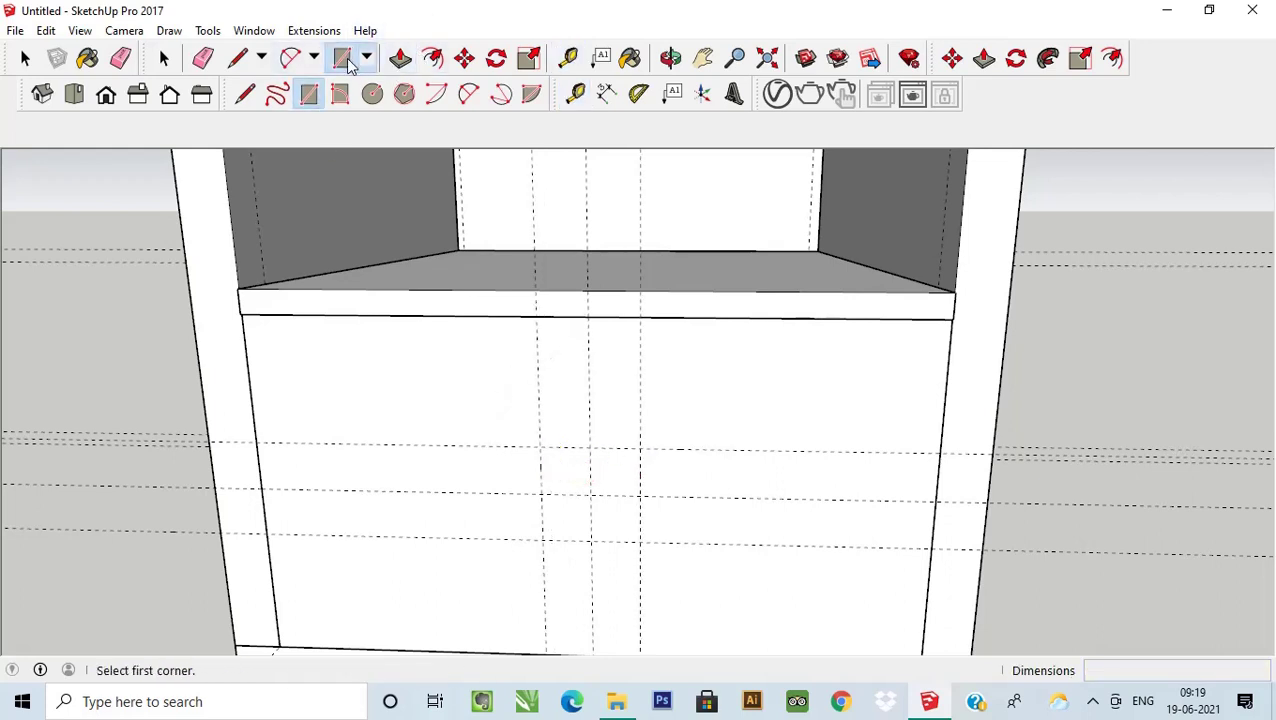
- Draw a 2" by 2" square between the guide intersections and make it a group
left_click(540, 440)
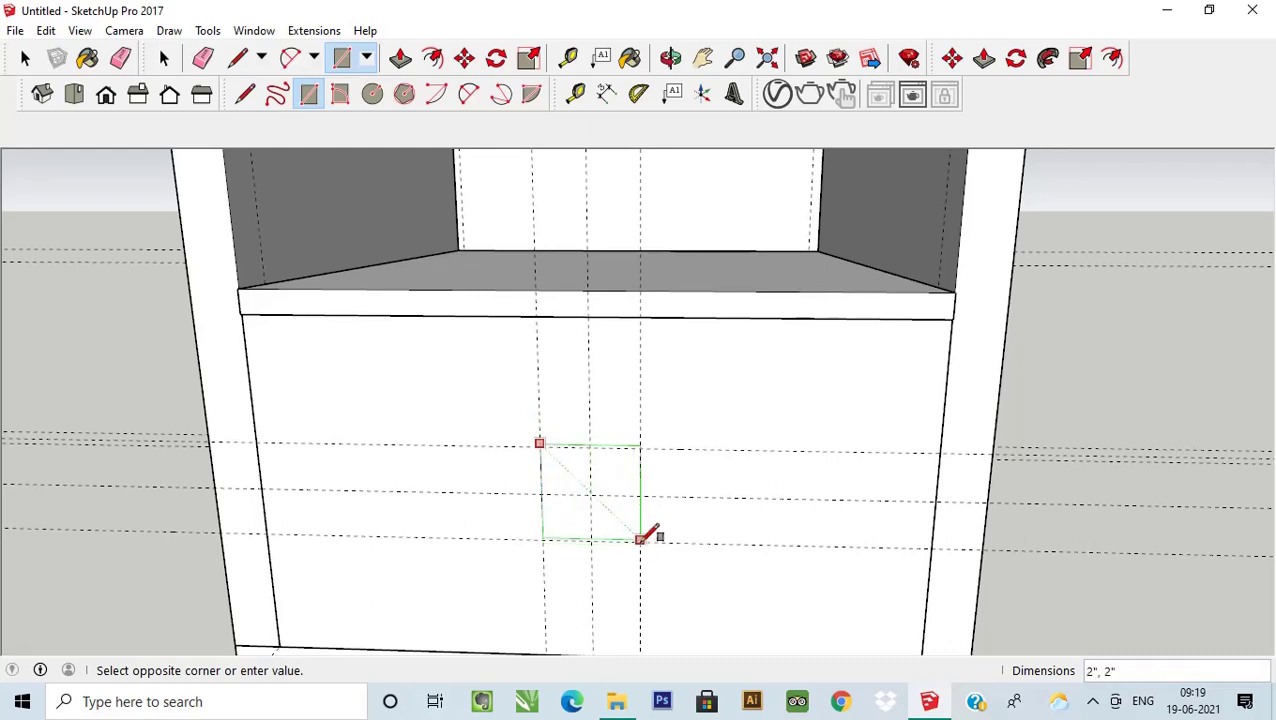
scroll(638, 545, "up", 3)
middle_click_drag(638, 545, 645, 535)
key("Escape")
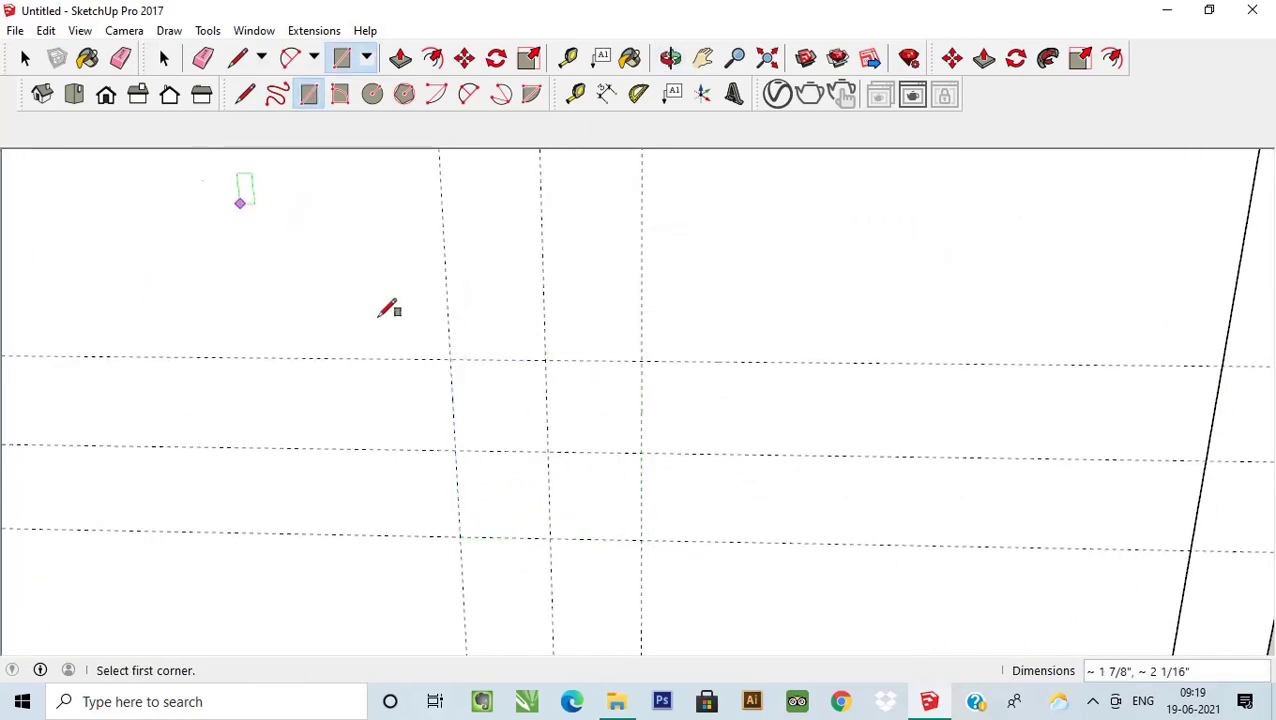
mouse_move(390, 310)
middle_mouse_down()
mouse_move(666, 489)
mouse_move(570, 356)
middle_mouse_up()
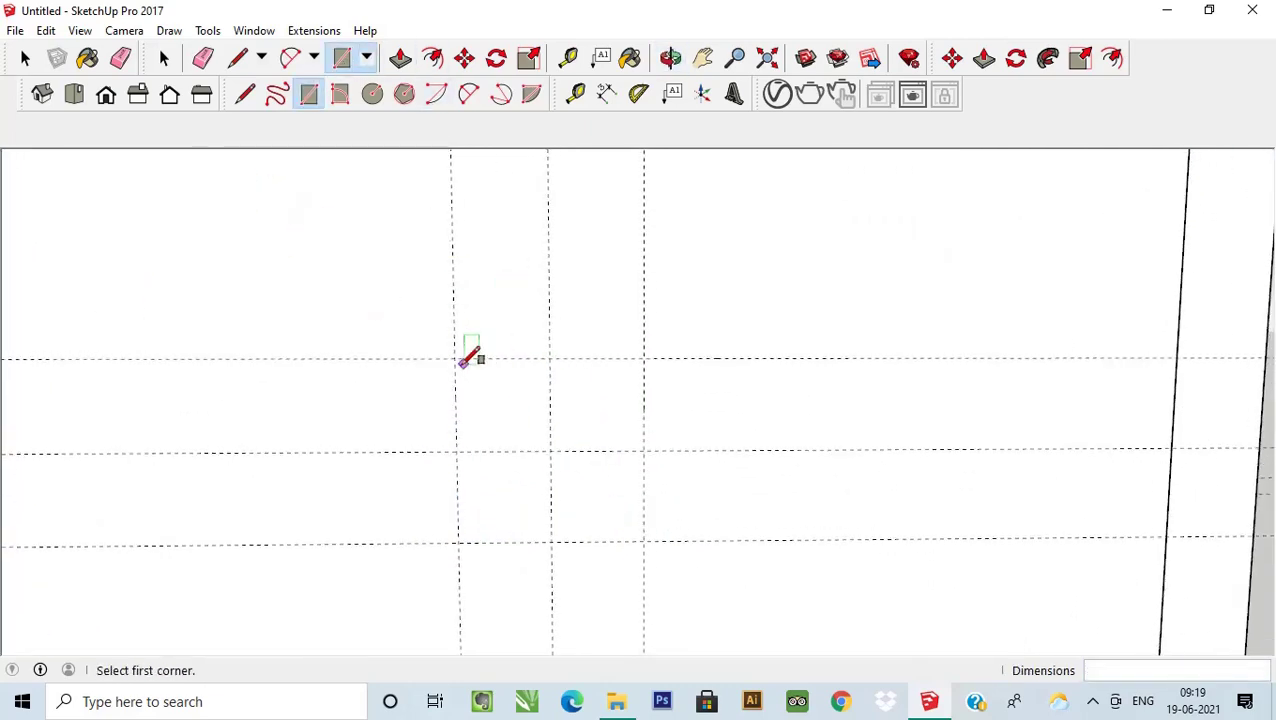
left_click(456, 358)
left_click(644, 543)
left_click(25, 58)
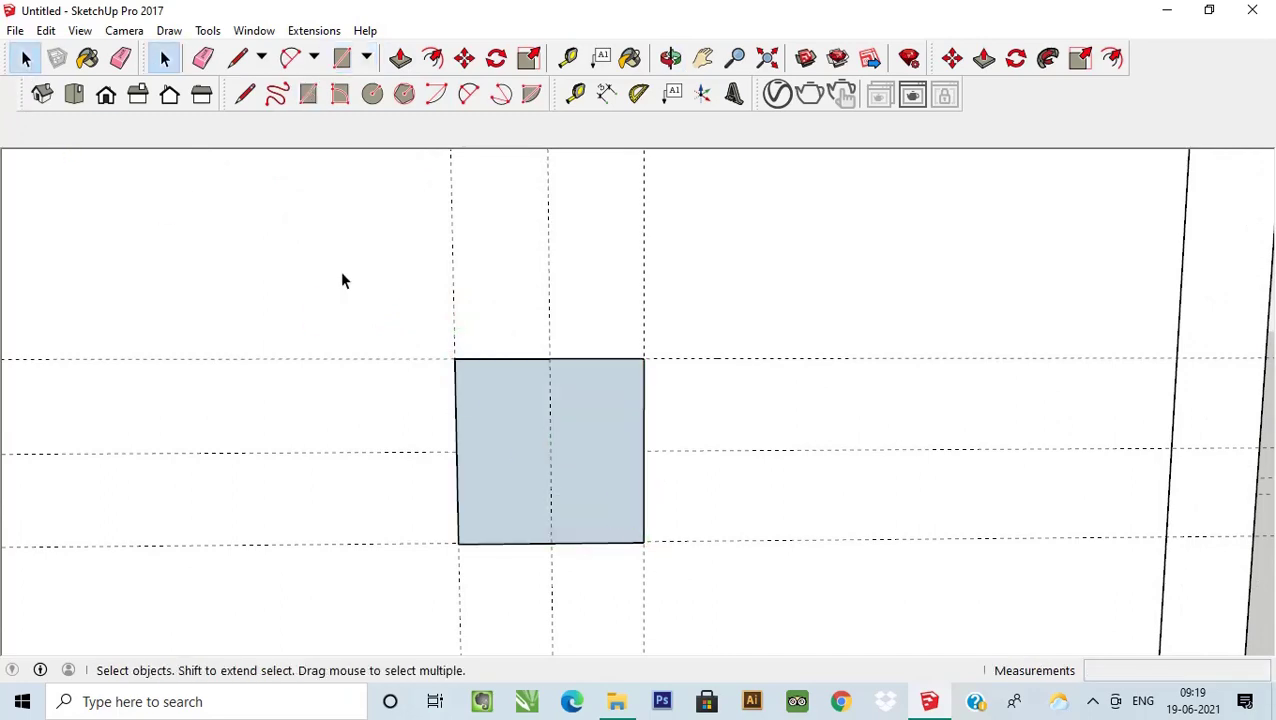
double_click(595, 473)
right_click(584, 416)
left_click(690, 274)
- Edit the group and Push/Pull the square out 1/2" into a block
mouse_move(709, 288)
middle_mouse_down()
mouse_move(613, 430)
mouse_move(574, 397)
middle_mouse_up()
right_click(574, 397)
left_click(648, 187)
left_click(589, 361)
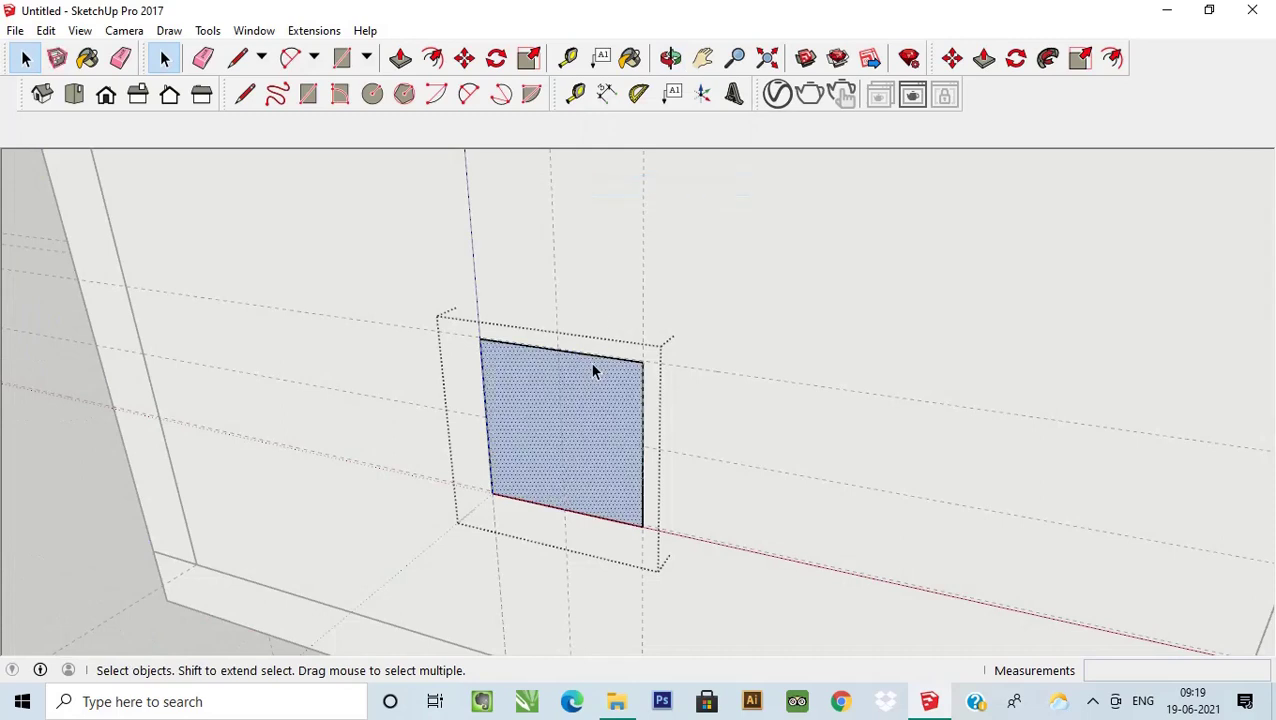
left_click(400, 58)
left_click_drag(567, 446, 548, 469)
type("1/2")
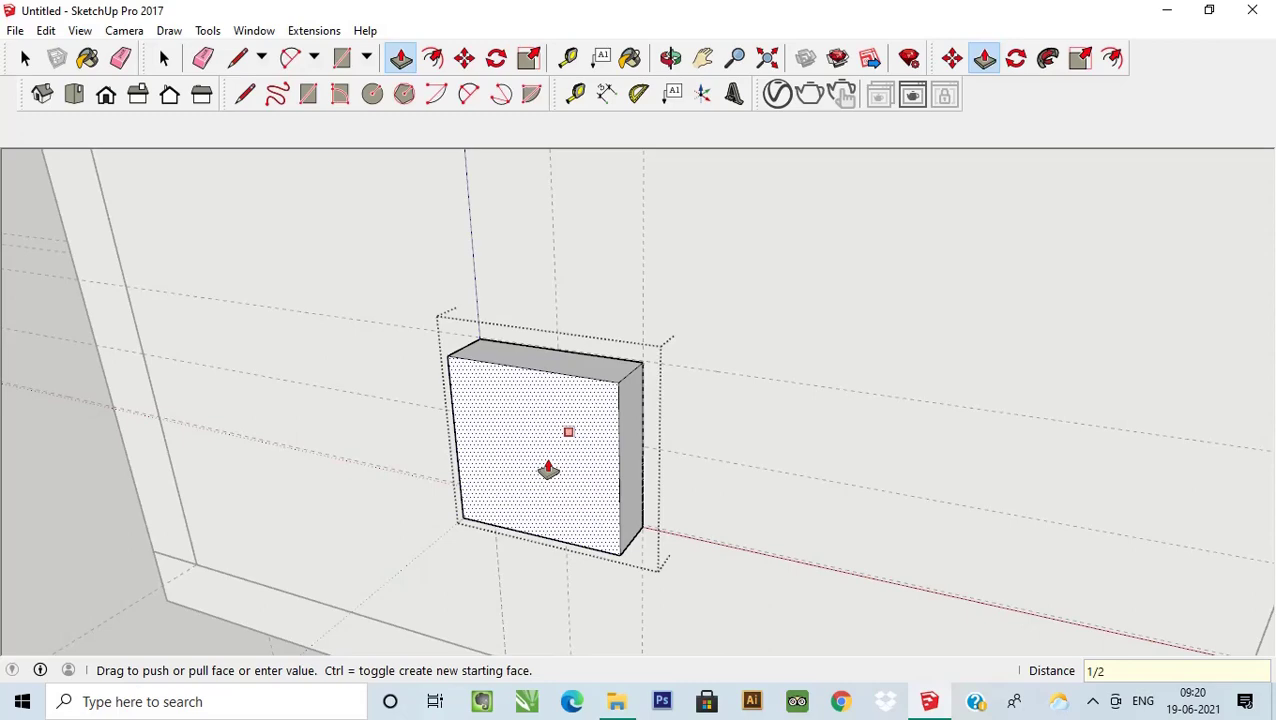
key("Return")
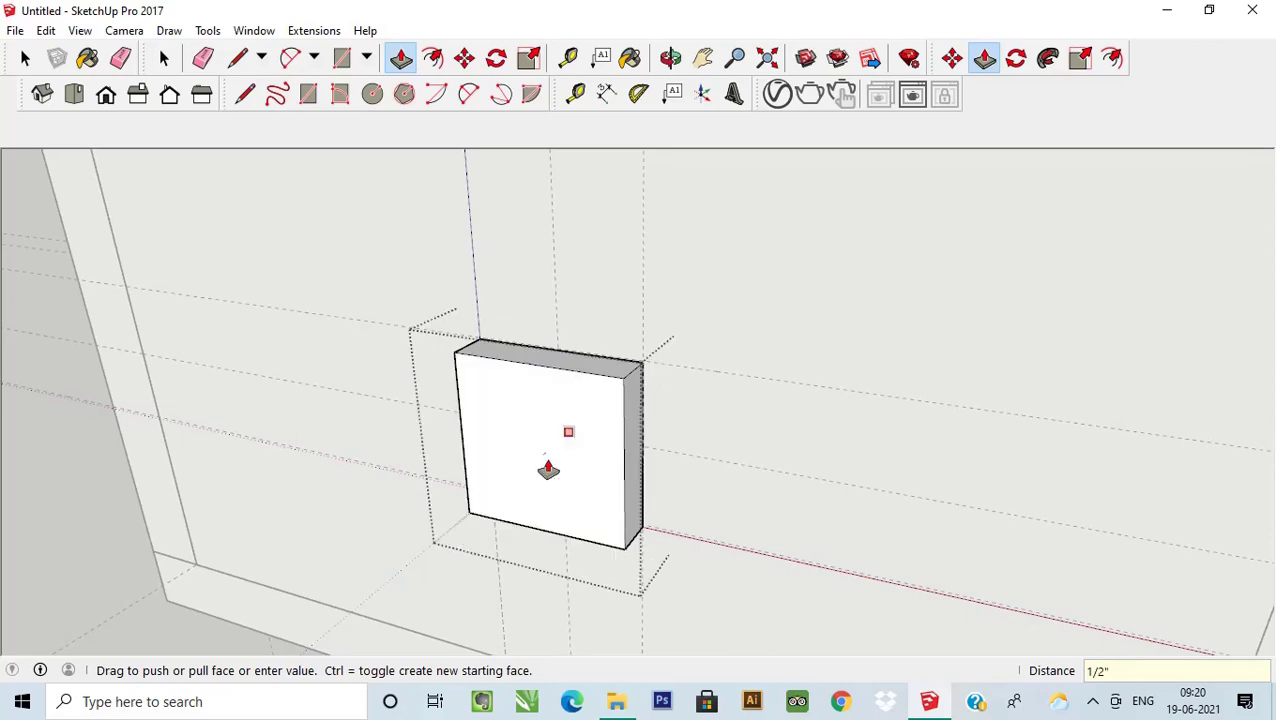
left_click(25, 60)
middle_click_drag(558, 466, 641, 412)
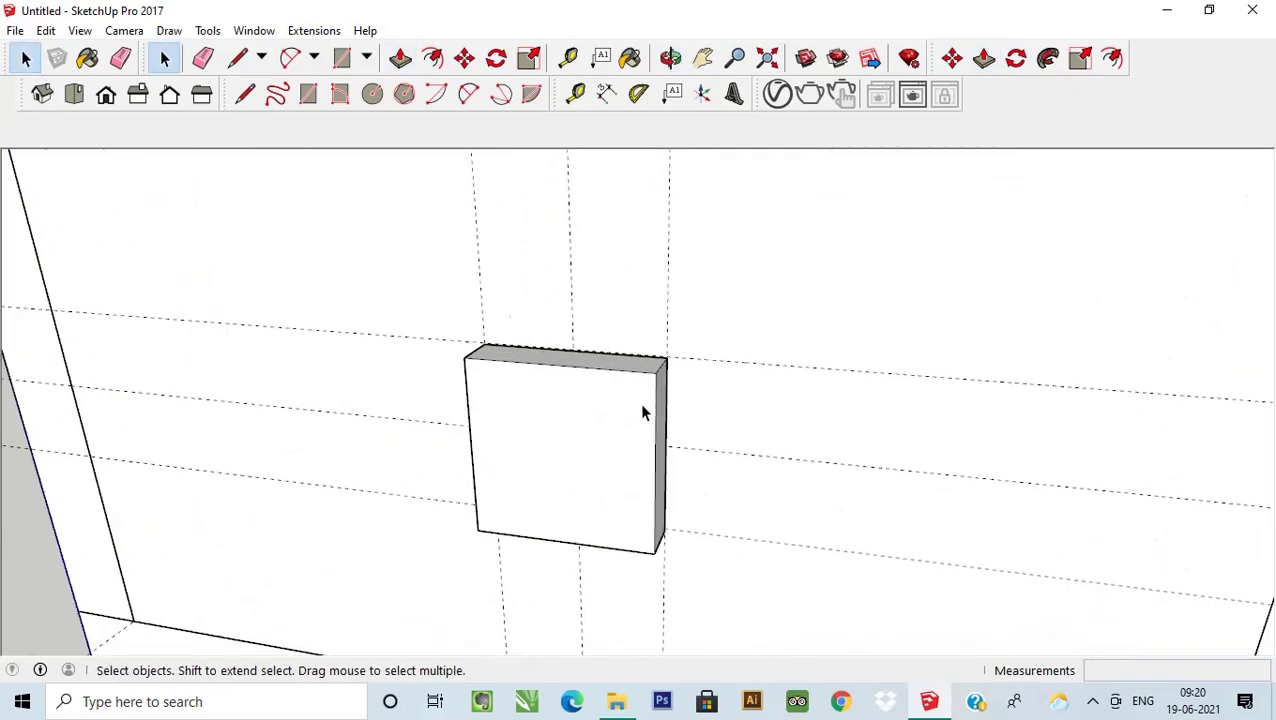
mouse_move(422, 299)
left_mouse_down()
mouse_move(636, 496)
mouse_move(676, 475)
left_mouse_up()
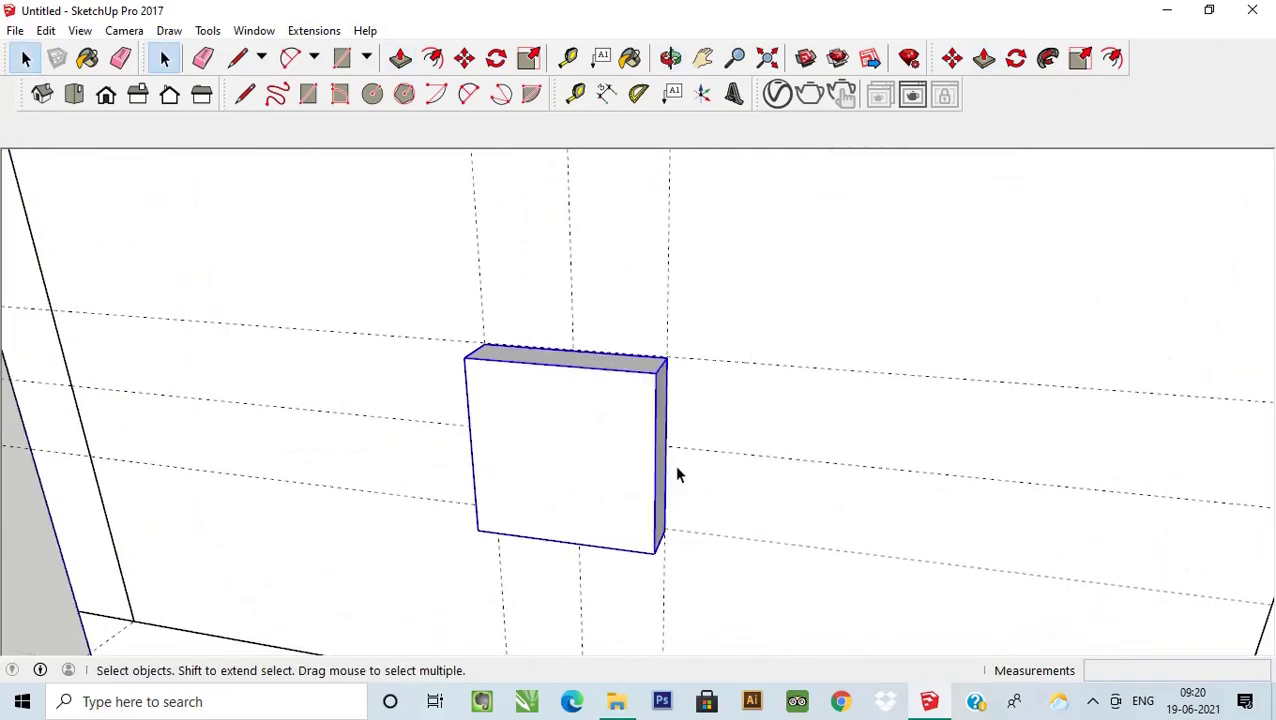
- Move the handle block by its corner onto the drawer front and face it front-on
left_click(464, 58)
left_click(665, 360)
left_click(445, 345)
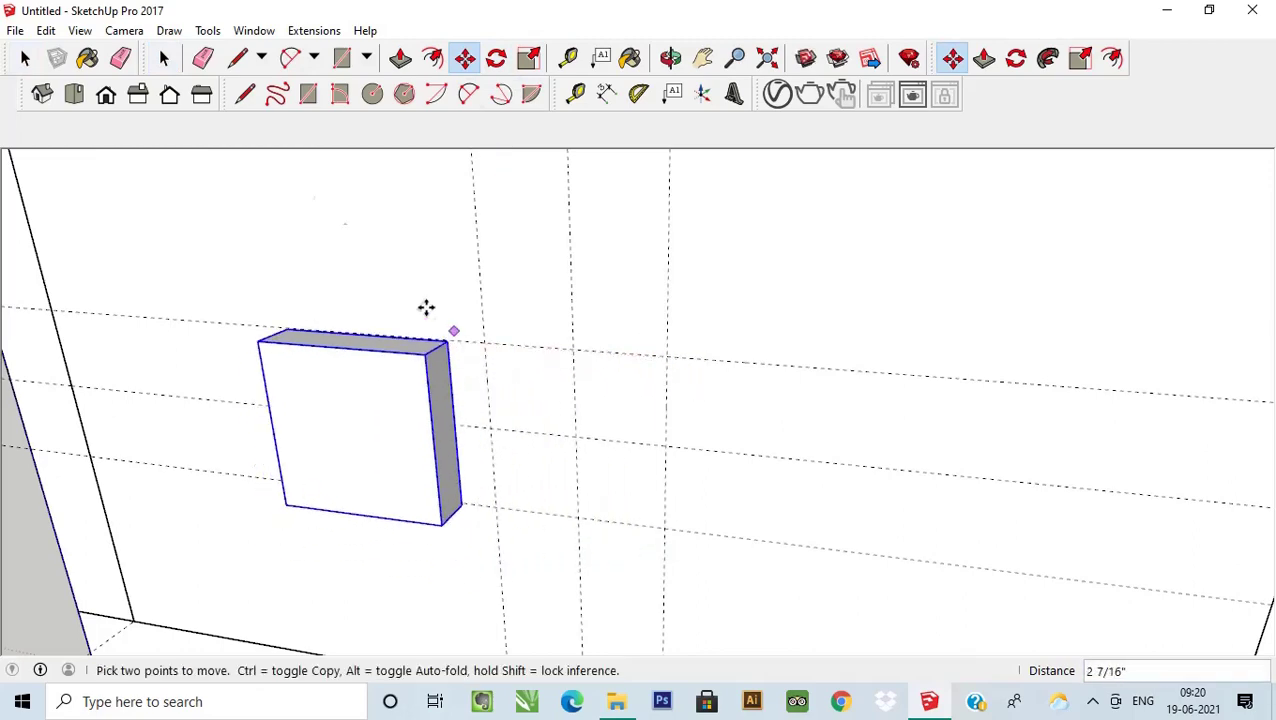
left_click(670, 58)
left_click_drag(450, 395, 473, 367)
key("space")
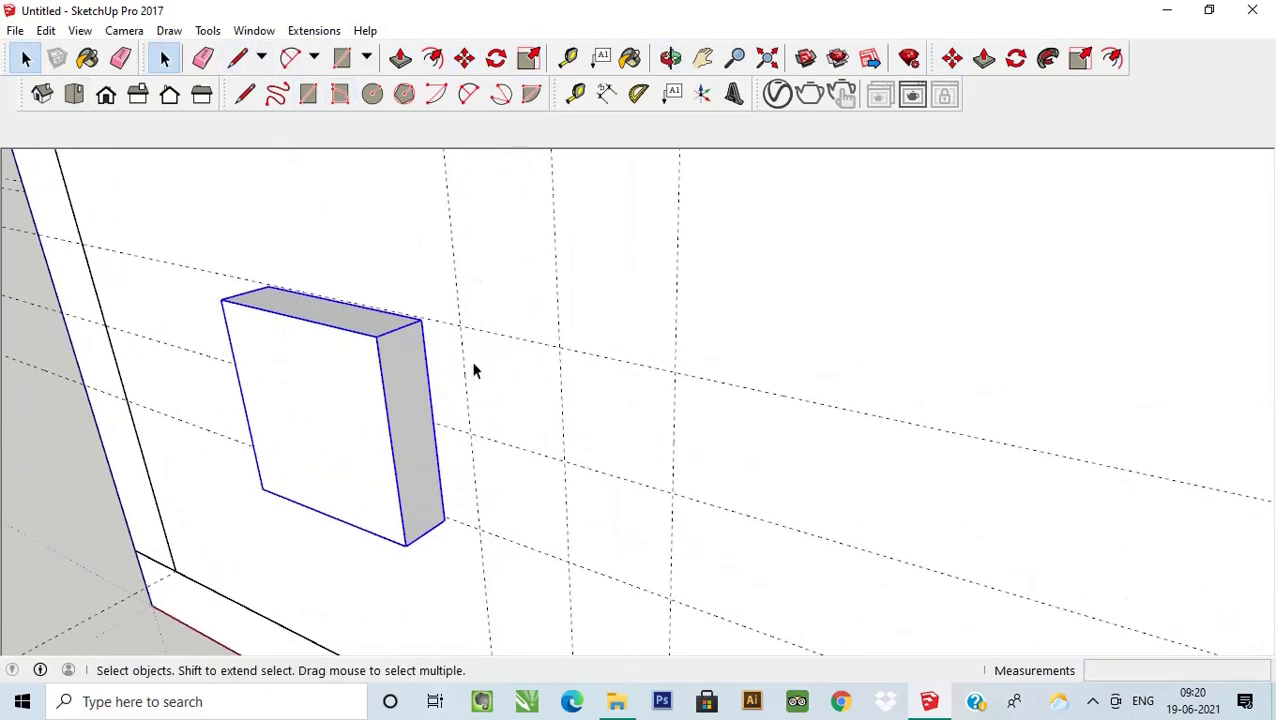
middle_click_drag(473, 367, 335, 374)
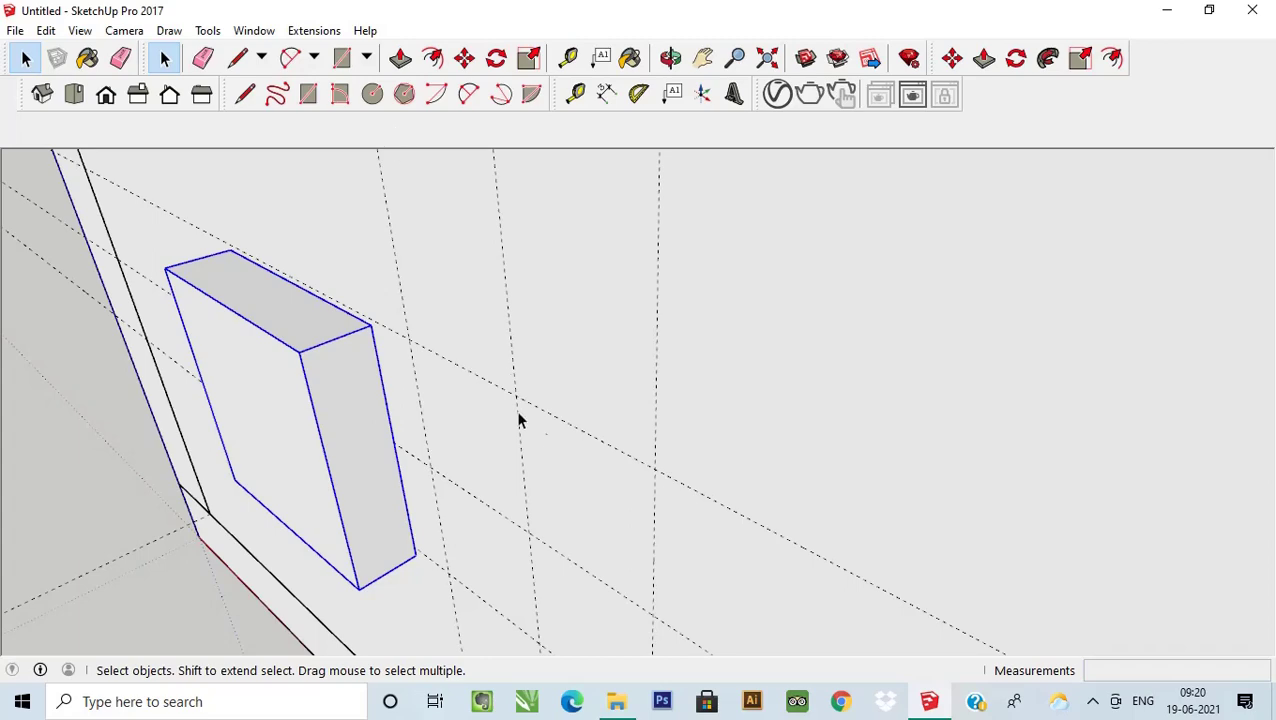
mouse_move(511, 484)
middle_mouse_down()
mouse_move(689, 359)
mouse_move(834, 399)
mouse_move(649, 541)
mouse_move(443, 378)
middle_mouse_up()
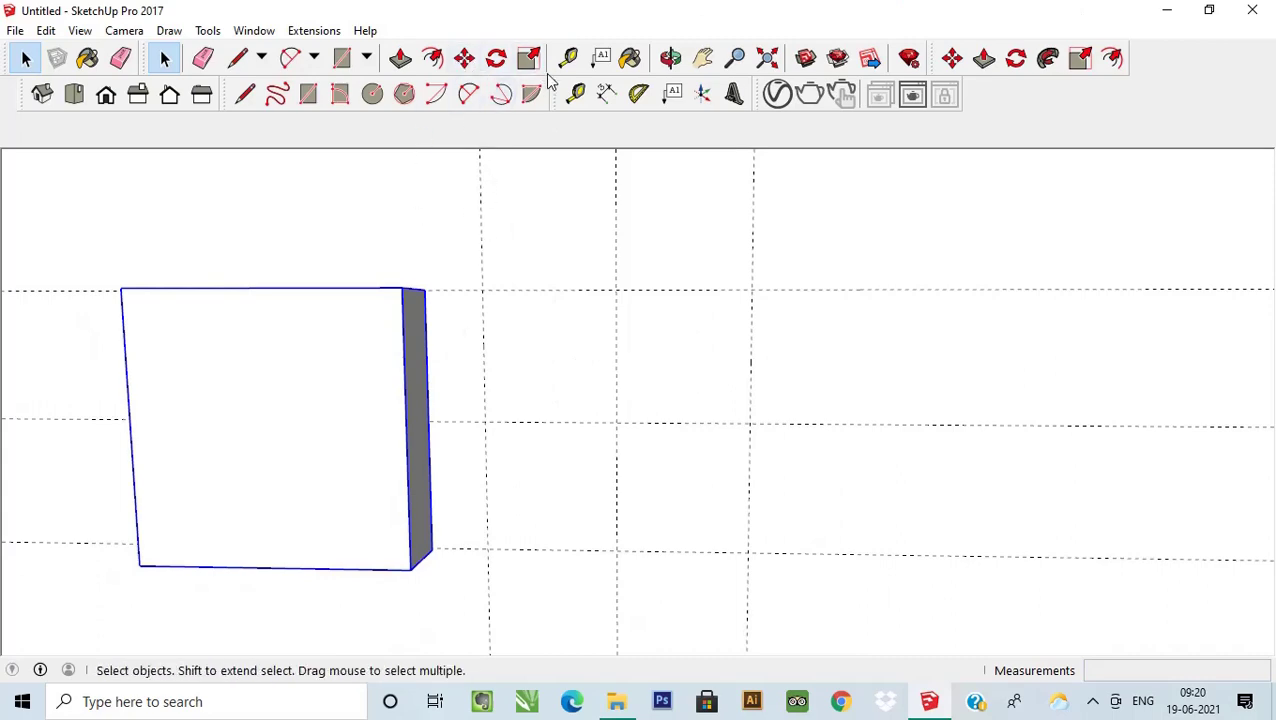
- Zoom out and orbit to view the whole cabinet from the front
mouse_move(550, 160)
middle_mouse_down()
mouse_move(658, 228)
mouse_move(684, 388)
middle_mouse_up()
scroll(570, 356, "down", 5)
scroll(590, 370, "down", 3)
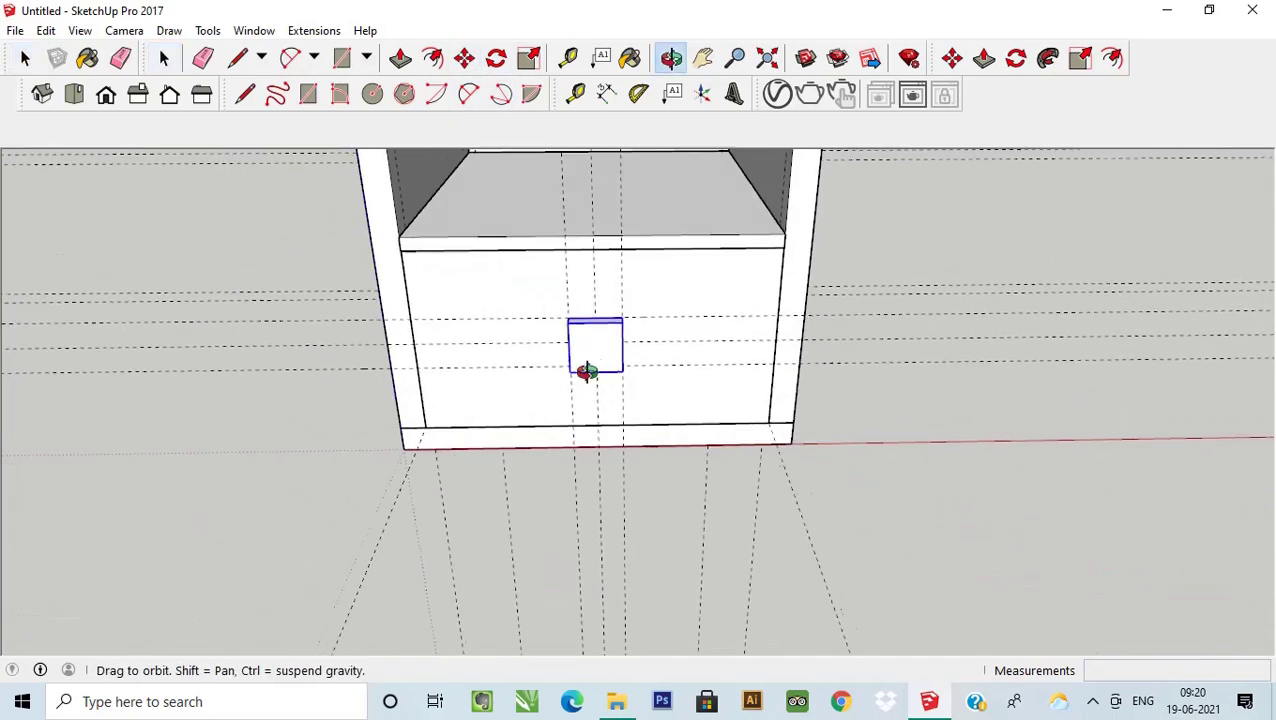
scroll(595, 407, "down", 3)
scroll(582, 333, "down", 2)
middle_click_drag(582, 333, 672, 313)
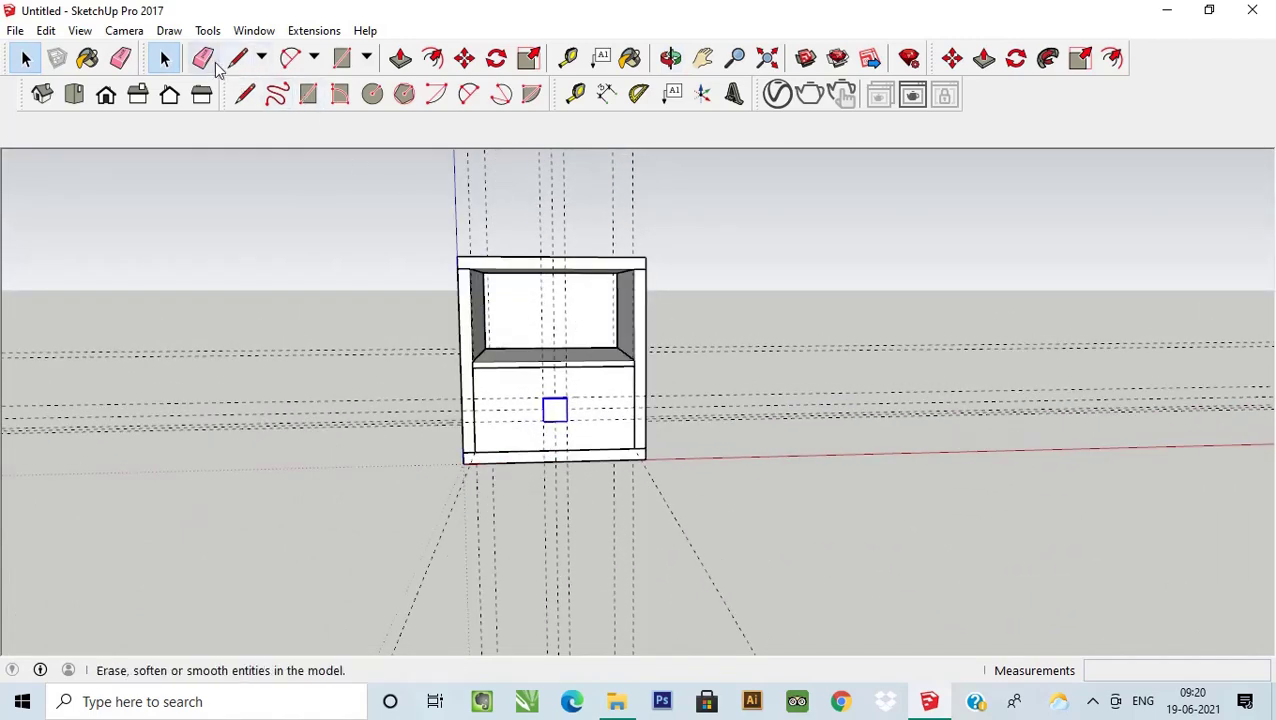
- Erase the guide lines and turn the cabinet to a near-front view
left_click(203, 58)
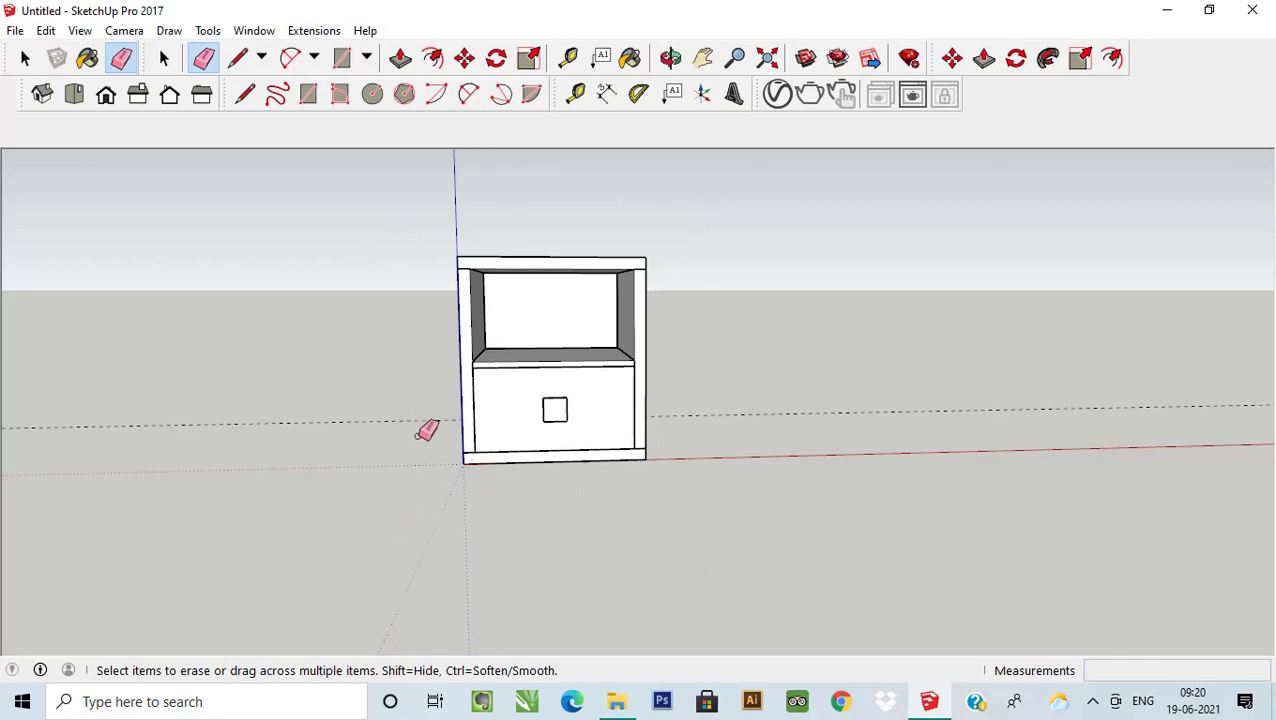
mouse_move(772, 445)
middle_mouse_down()
mouse_move(684, 421)
mouse_move(740, 342)
middle_mouse_up()
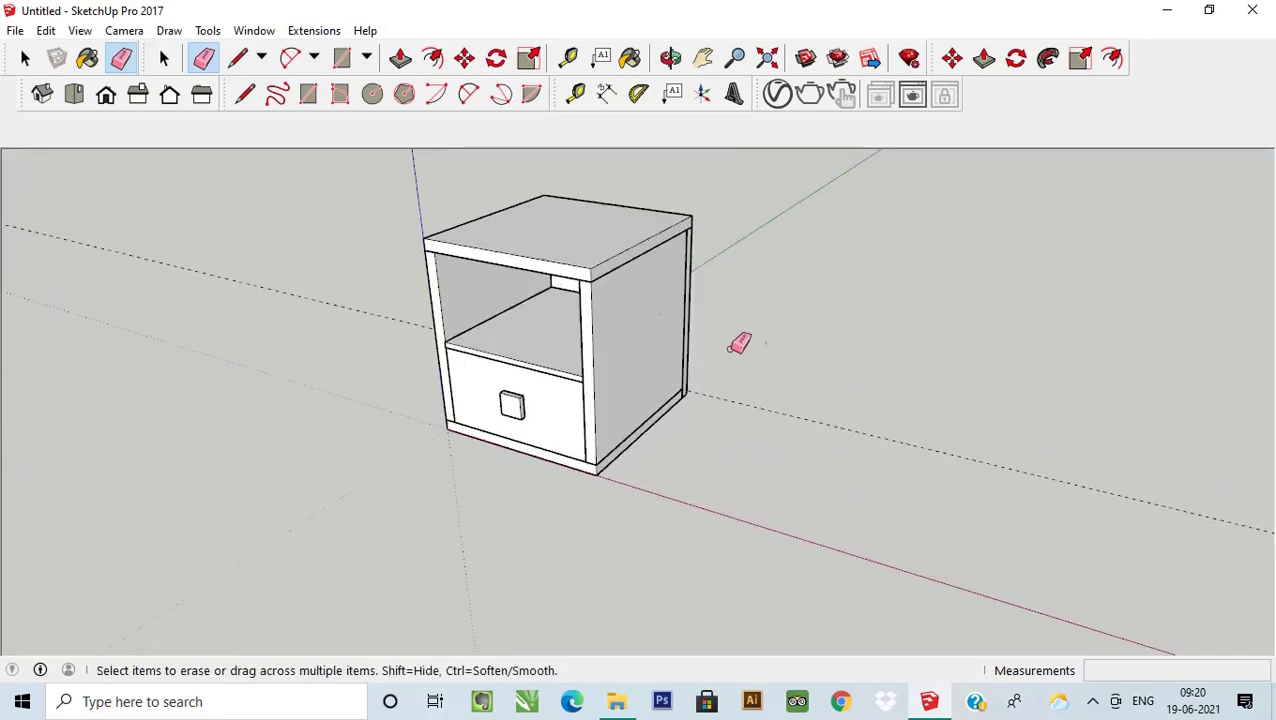
left_click(25, 58)
left_click(779, 412)
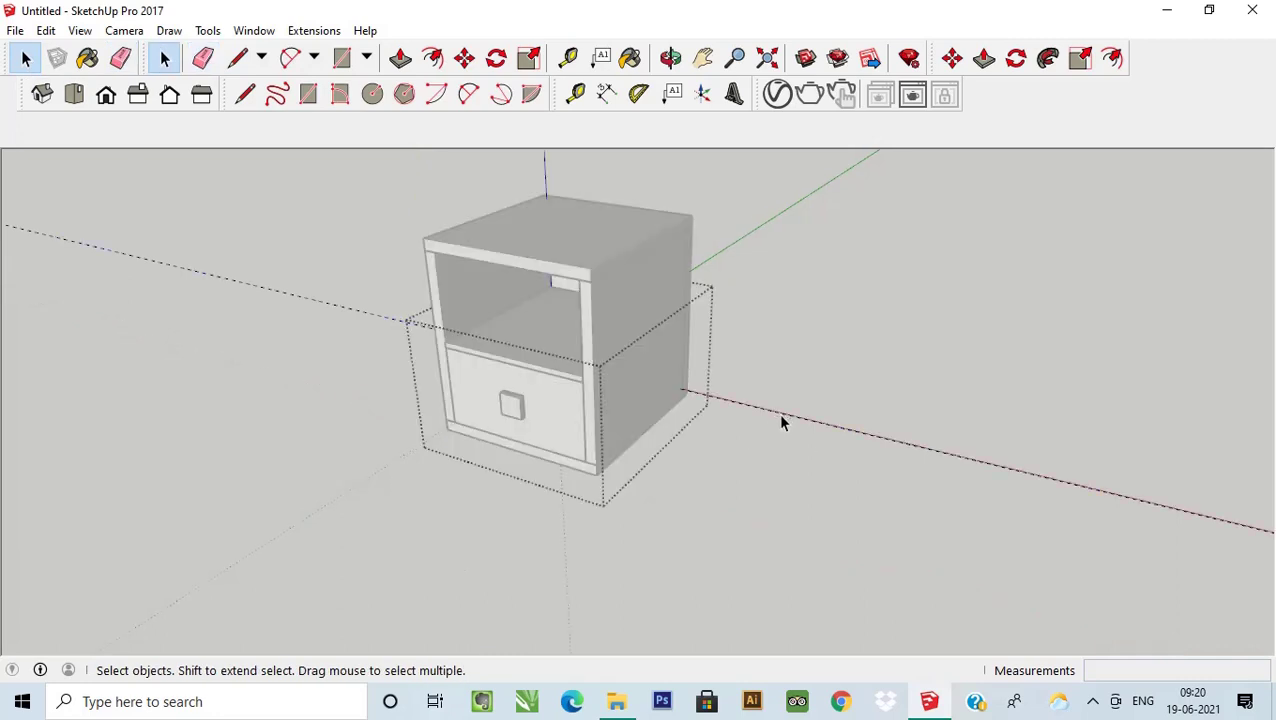
mouse_move(783, 418)
middle_mouse_down()
mouse_move(760, 498)
mouse_move(595, 478)
mouse_move(780, 343)
mouse_move(716, 214)
mouse_move(627, 515)
middle_mouse_up()
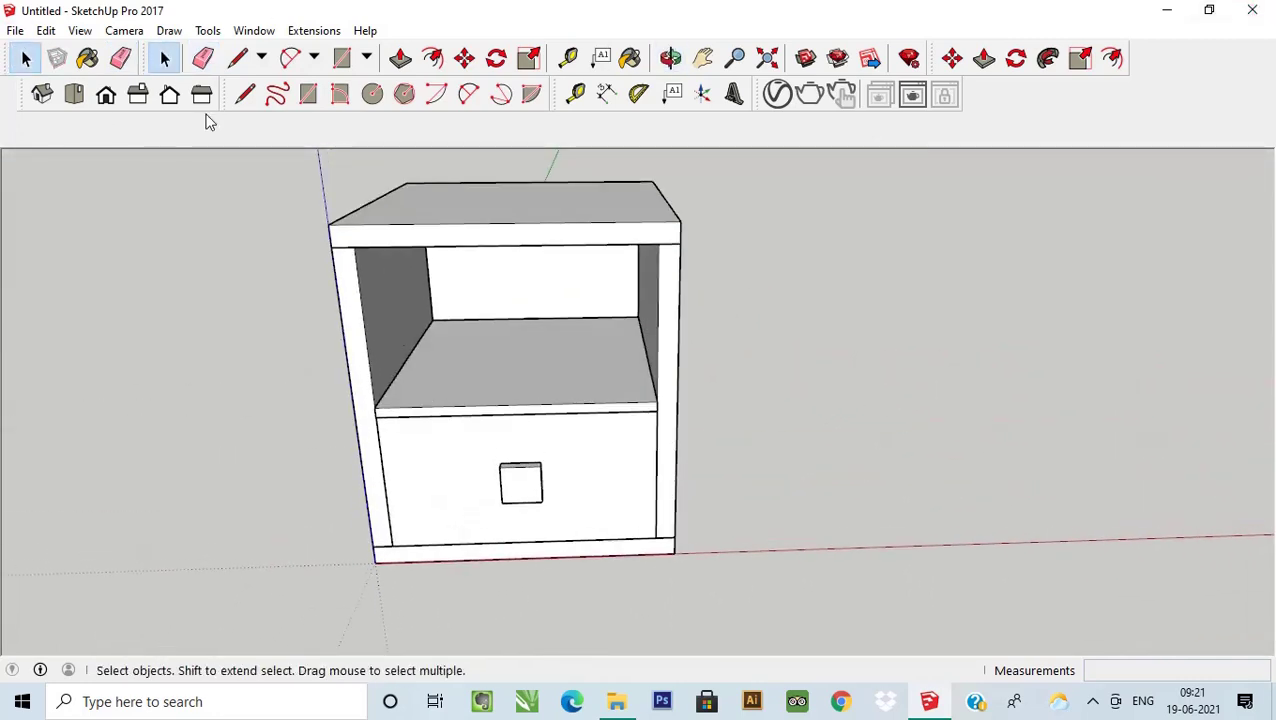
- Paint the drawer front and shelf top with a pink swatch, then open the V-Ray Asset Editor
left_click(88, 60)
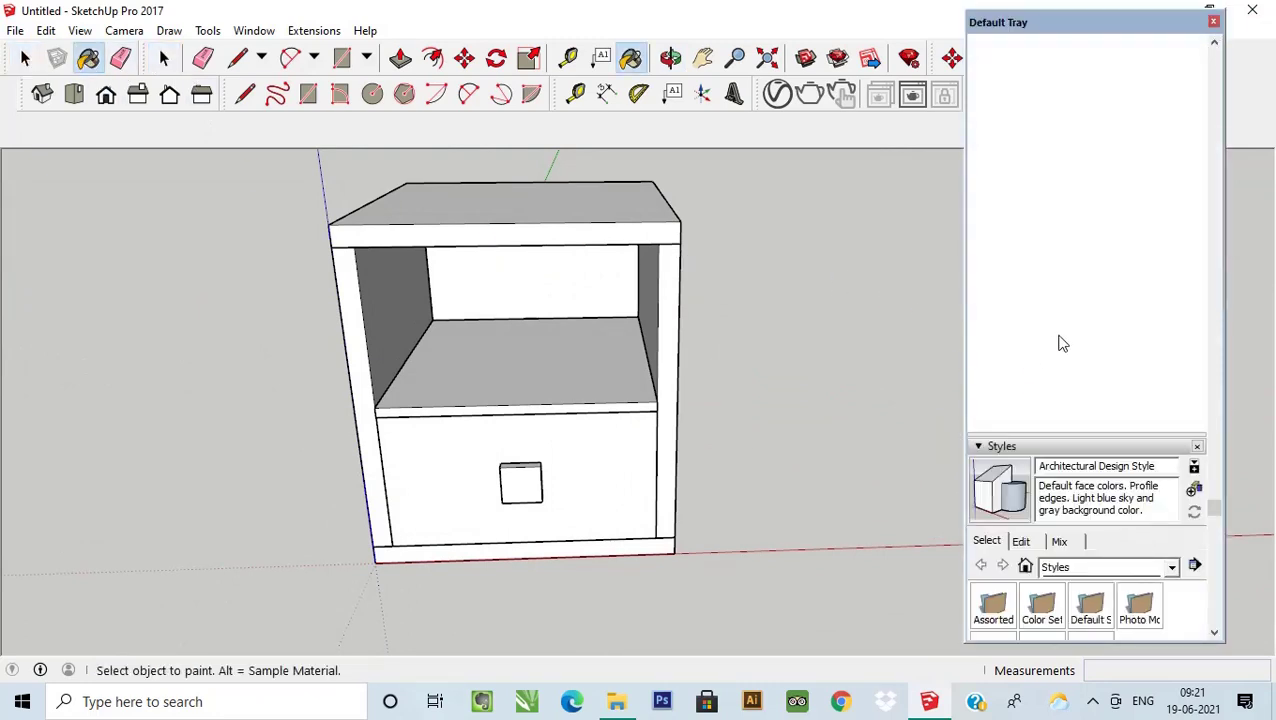
scroll(1058, 335, "up", 3)
scroll(1055, 322, "up", 3)
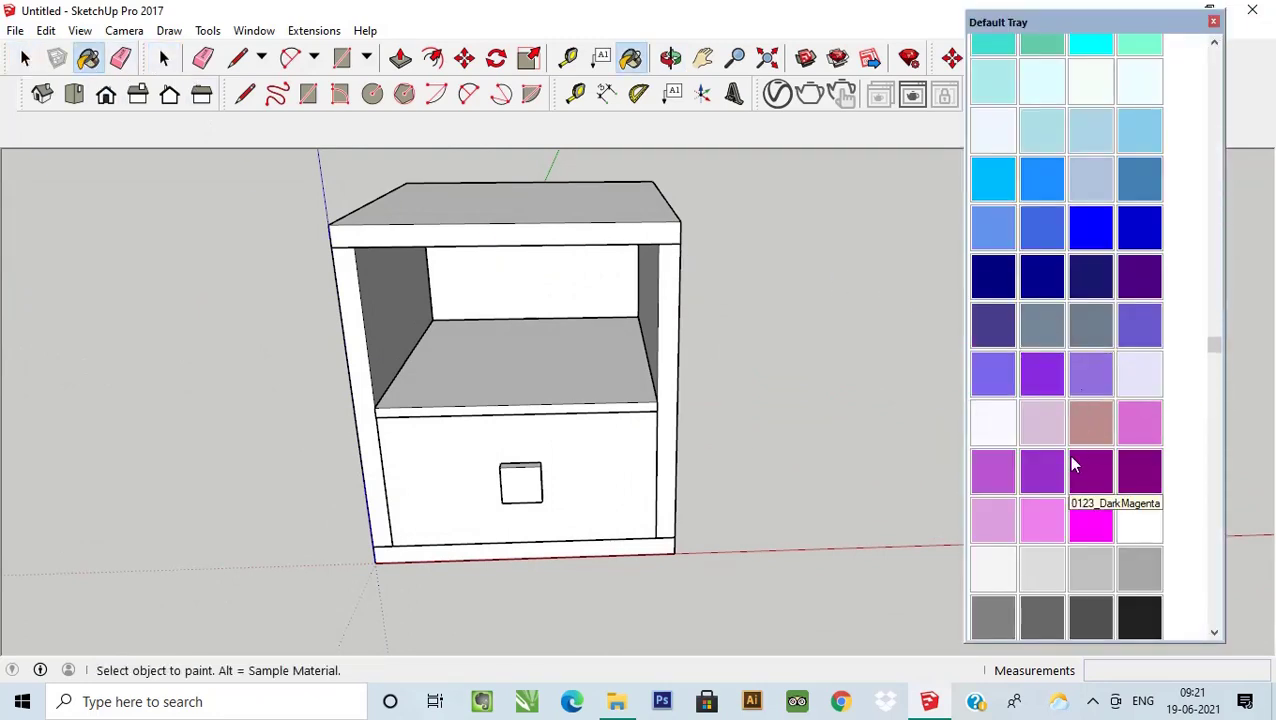
scroll(1065, 442, "up", 3)
scroll(1005, 300, "up", 5)
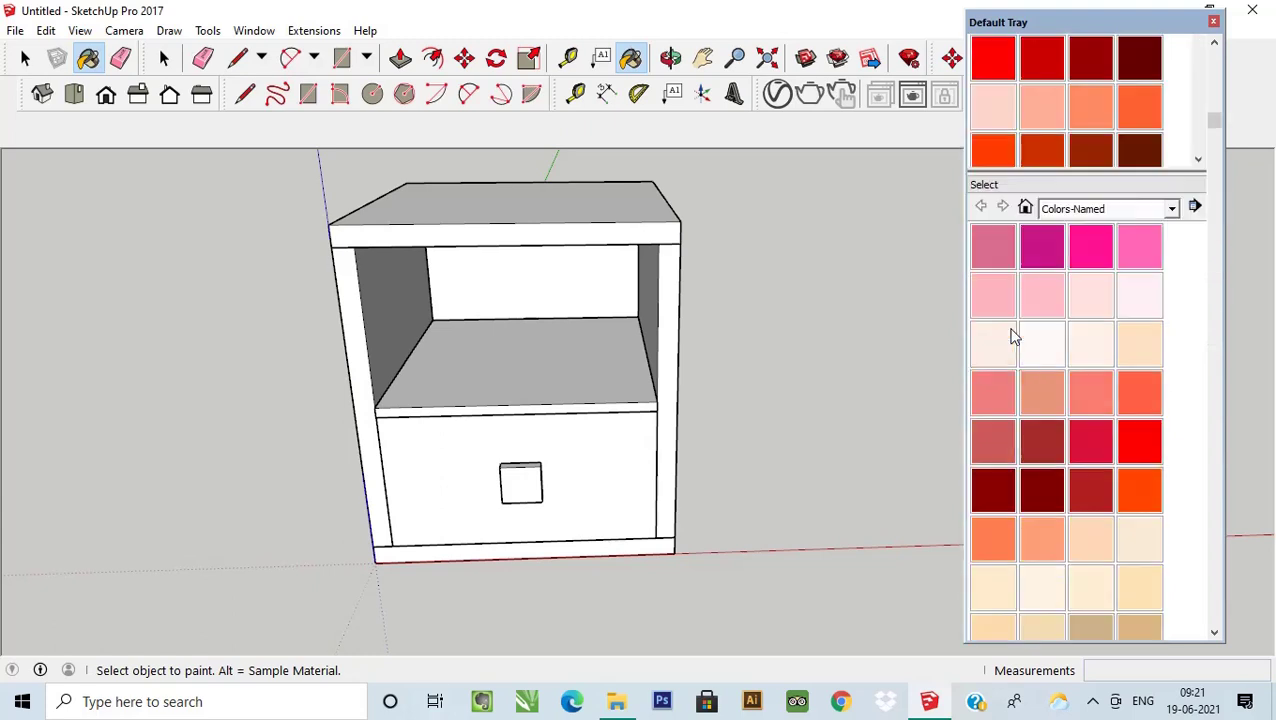
scroll(1011, 333, "up", 2)
left_click(986, 358)
left_click(558, 484)
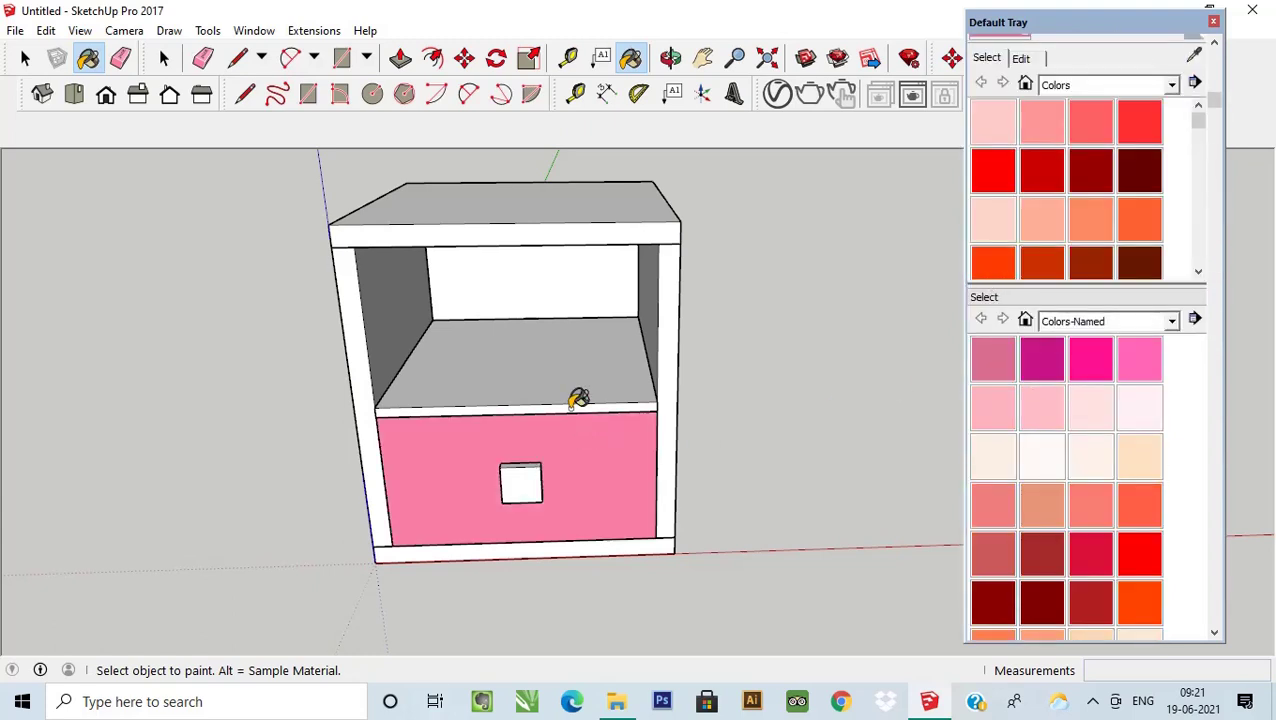
left_click(566, 379)
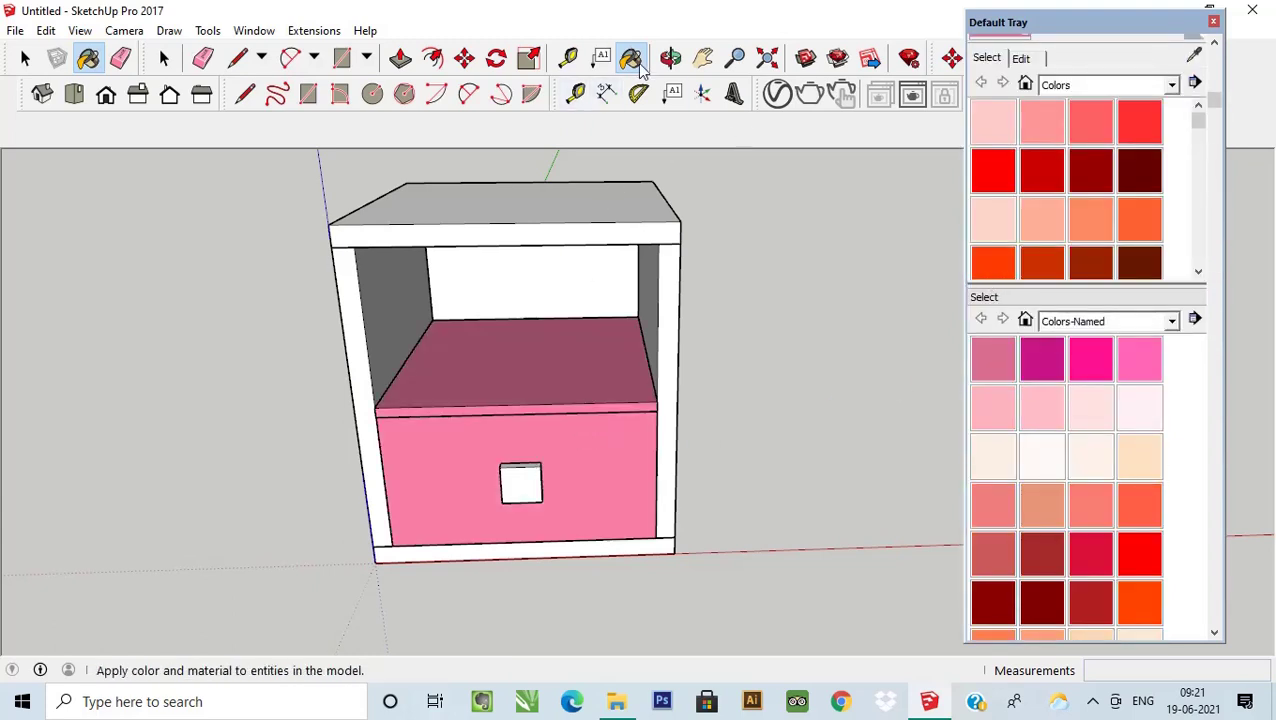
left_click(778, 94)
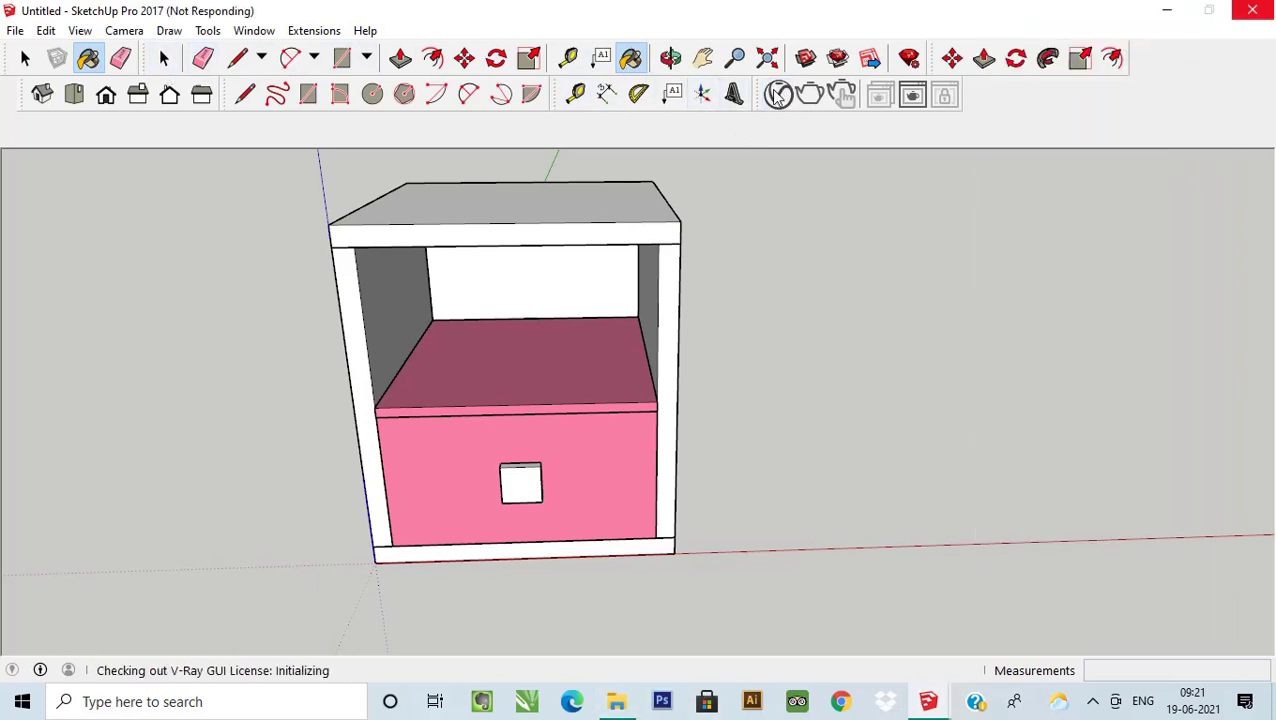
- Set the pink material's Diffuse to a Bitmap using the wood JPG from Downloads
left_click(782, 372)
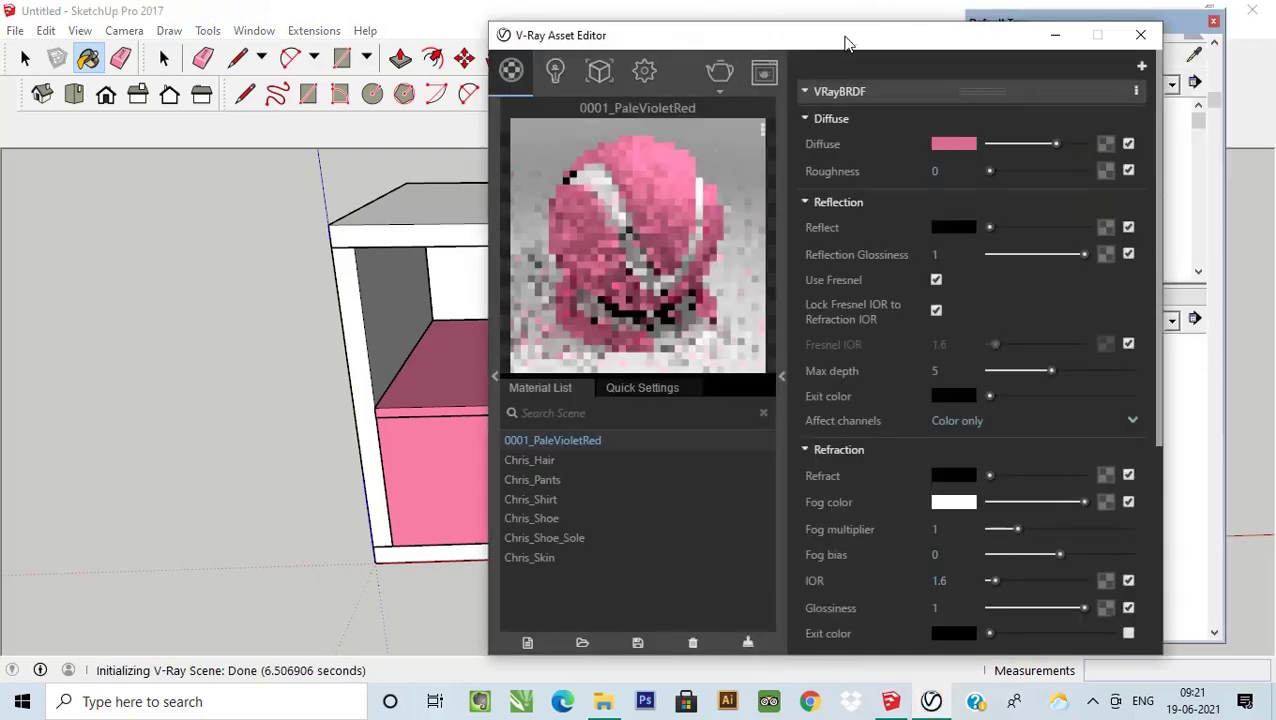
left_click_drag(845, 43, 668, 47)
left_click(920, 149)
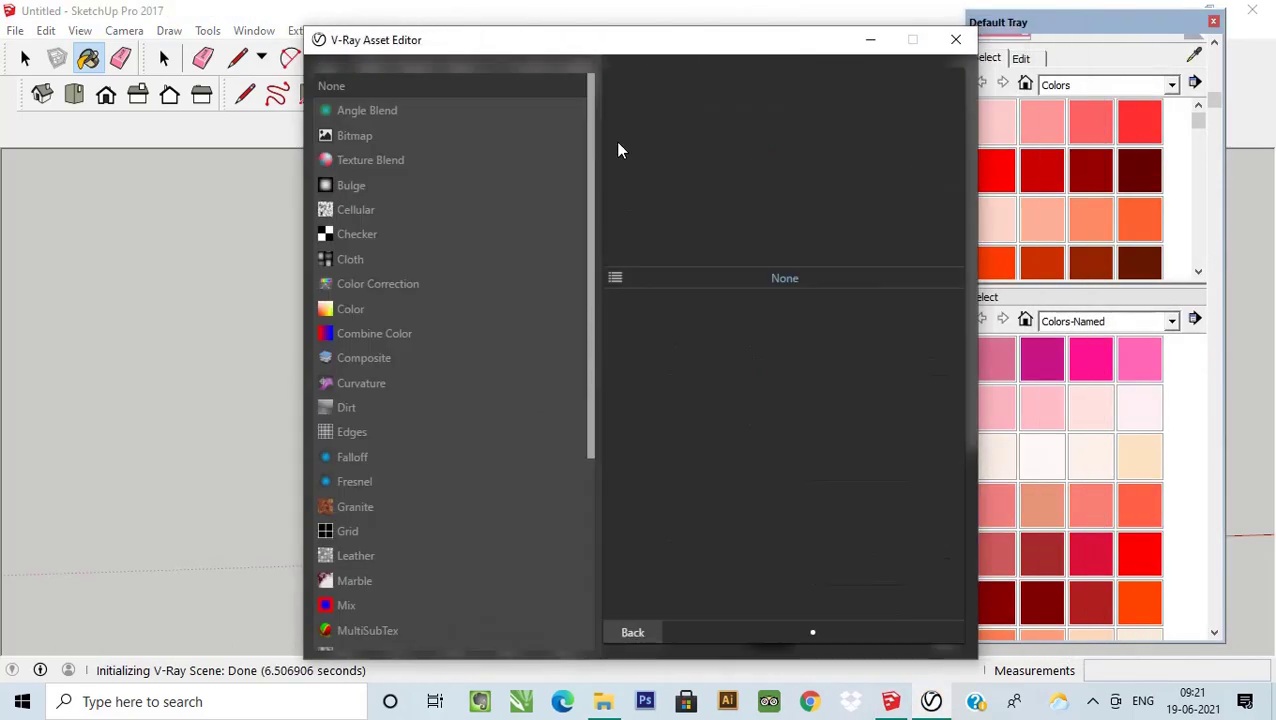
left_click(456, 141)
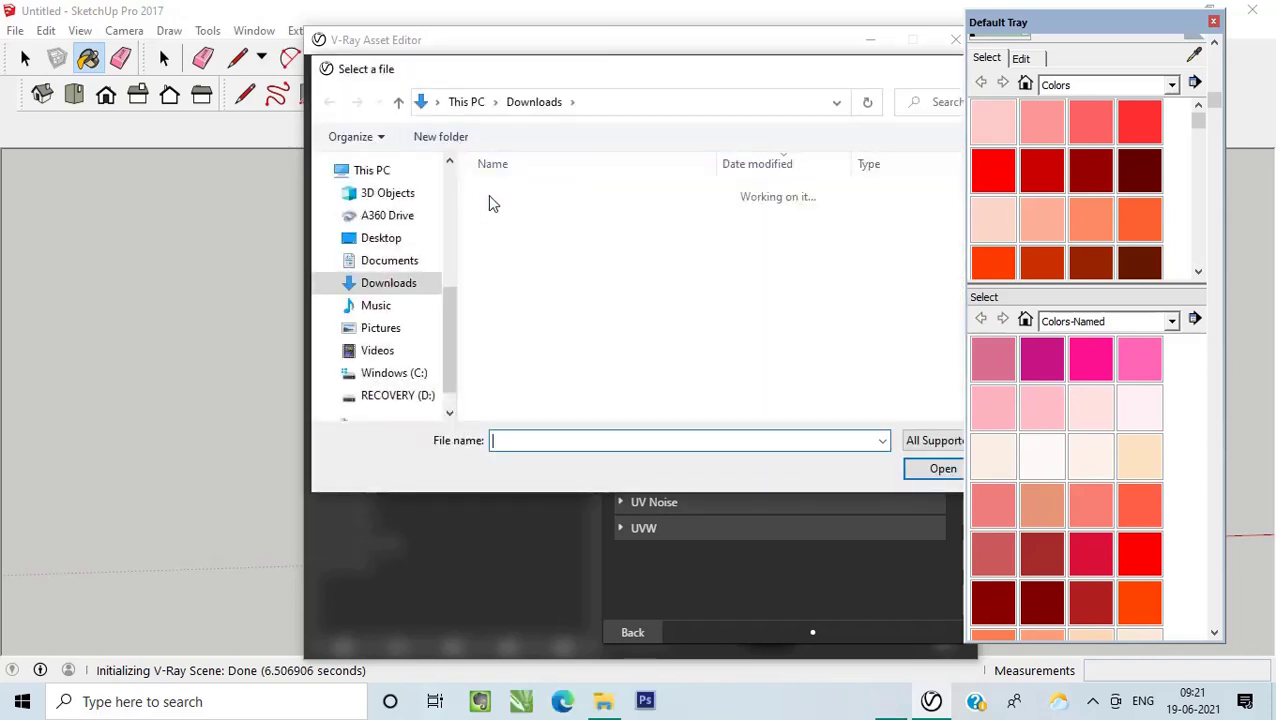
left_click(560, 275)
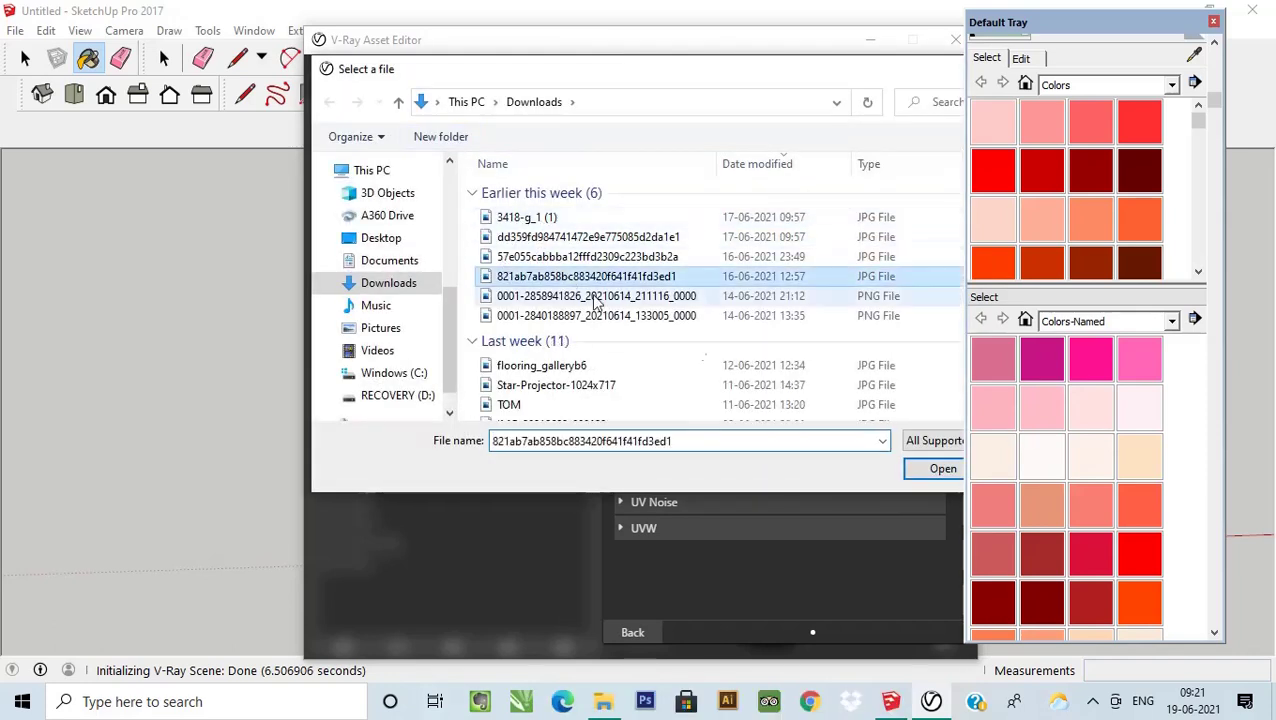
left_click(940, 469)
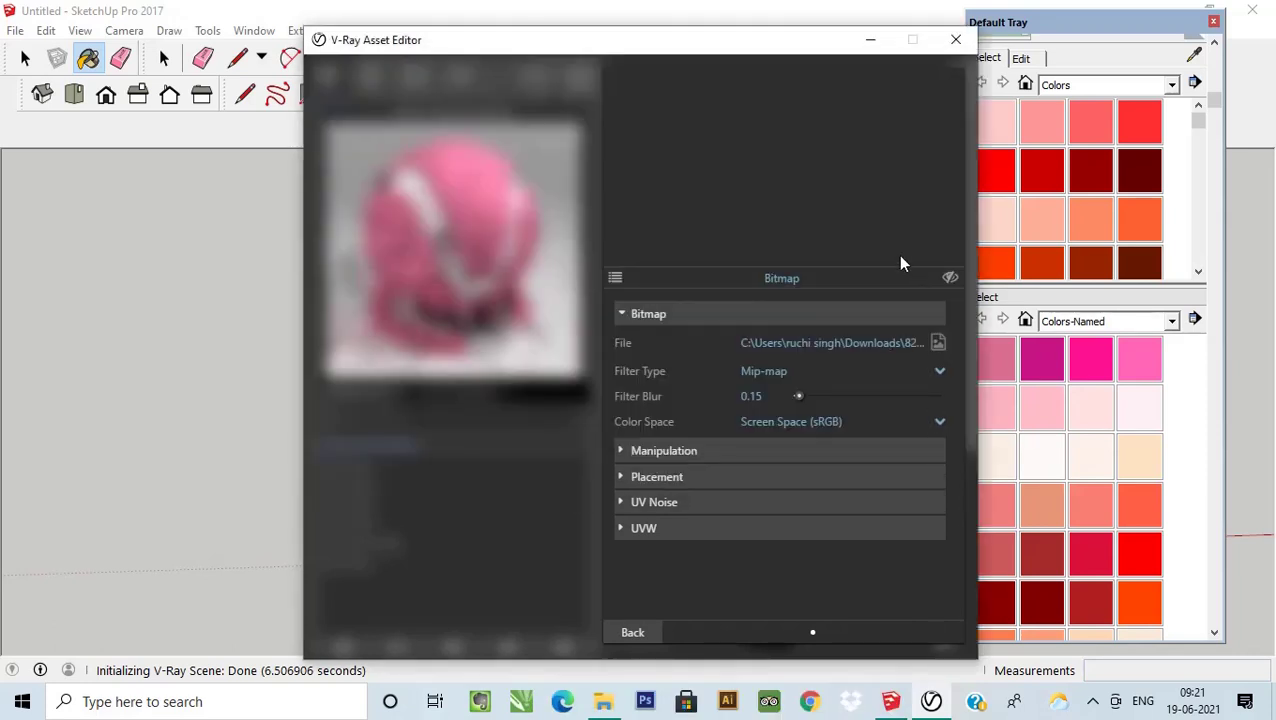
left_click(868, 42)
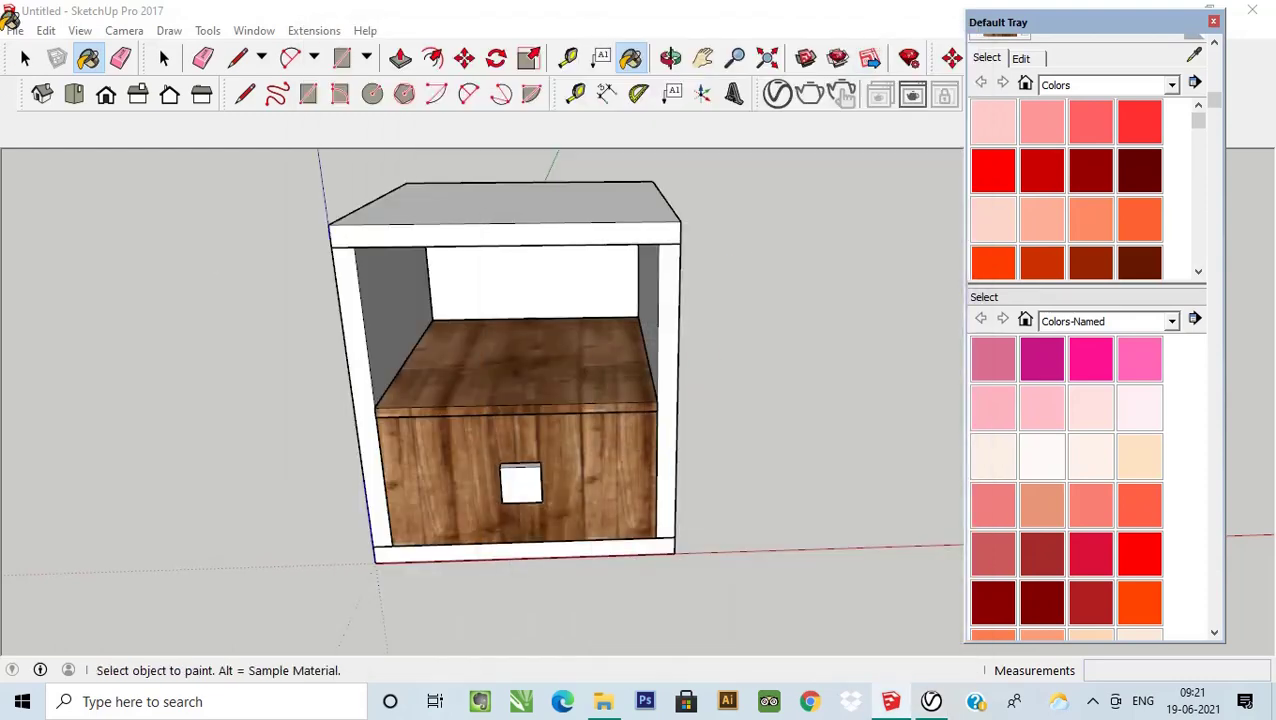
- Paint the cabinet's top and back with pale yellow Color E01
left_click(164, 58)
mouse_move(540, 330)
middle_mouse_down()
mouse_move(528, 290)
mouse_move(521, 447)
mouse_move(540, 428)
mouse_move(379, 399)
middle_mouse_up()
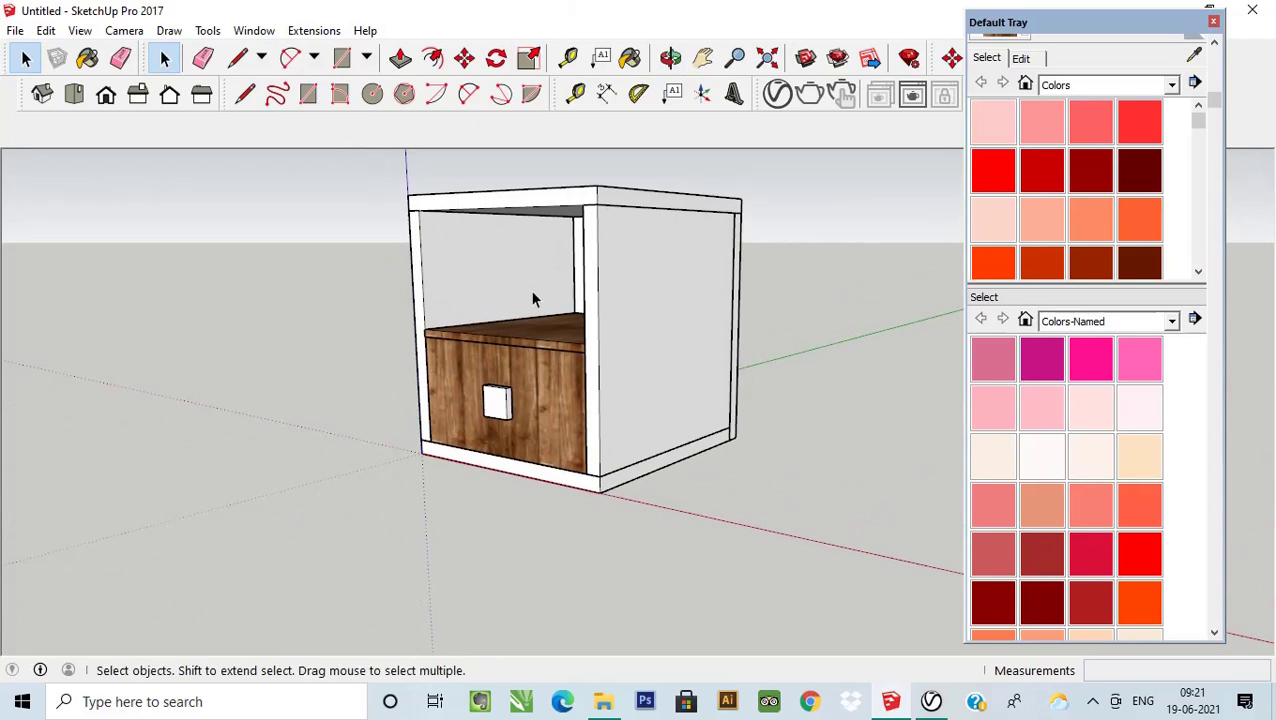
mouse_move(548, 320)
middle_mouse_down()
mouse_move(840, 379)
mouse_move(789, 379)
mouse_move(886, 322)
middle_mouse_up()
left_click(1059, 353)
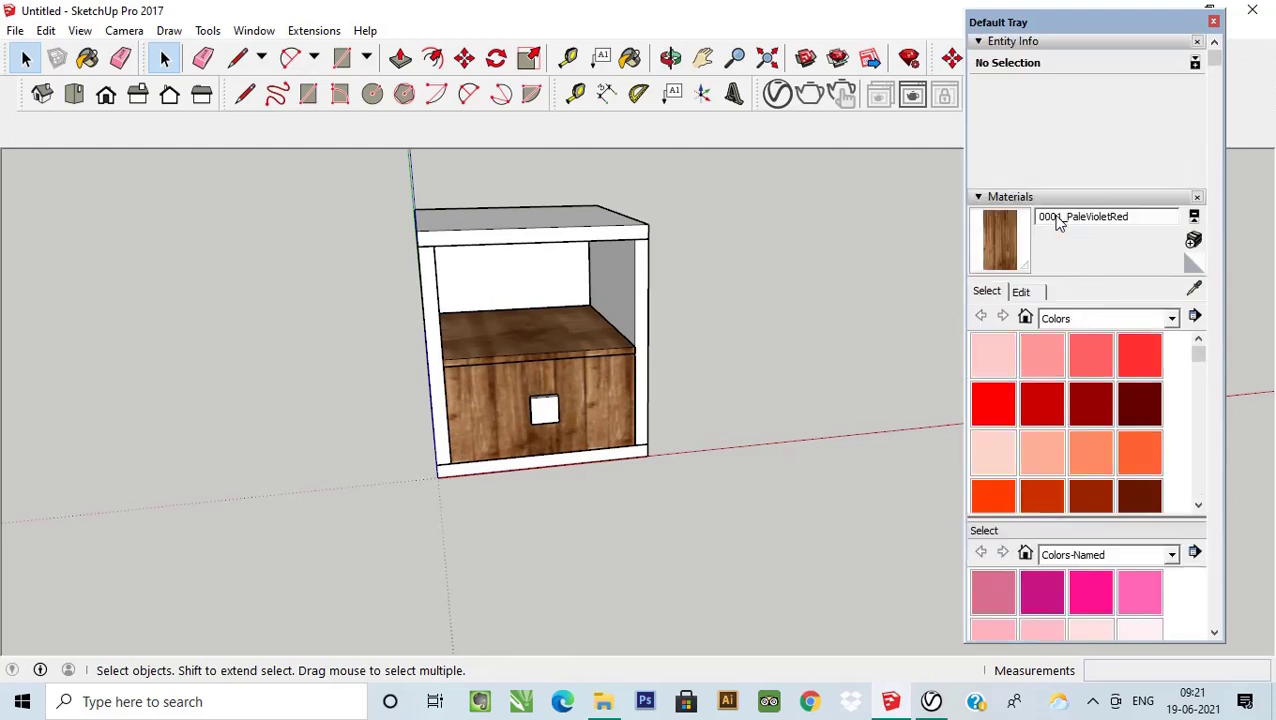
scroll(1031, 447, "down", 3)
scroll(1031, 447, "down", 5)
scroll(1031, 447, "up", 3)
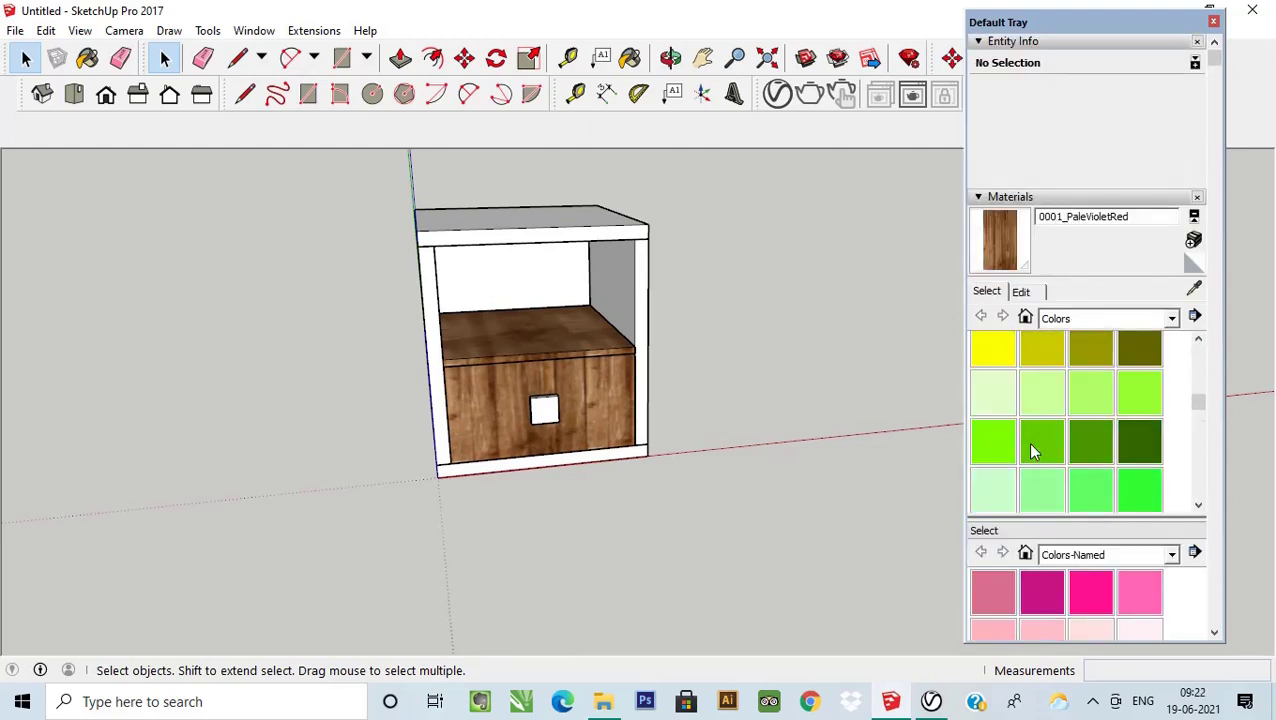
scroll(1031, 447, "up", 2)
left_click(993, 407)
left_click(556, 233)
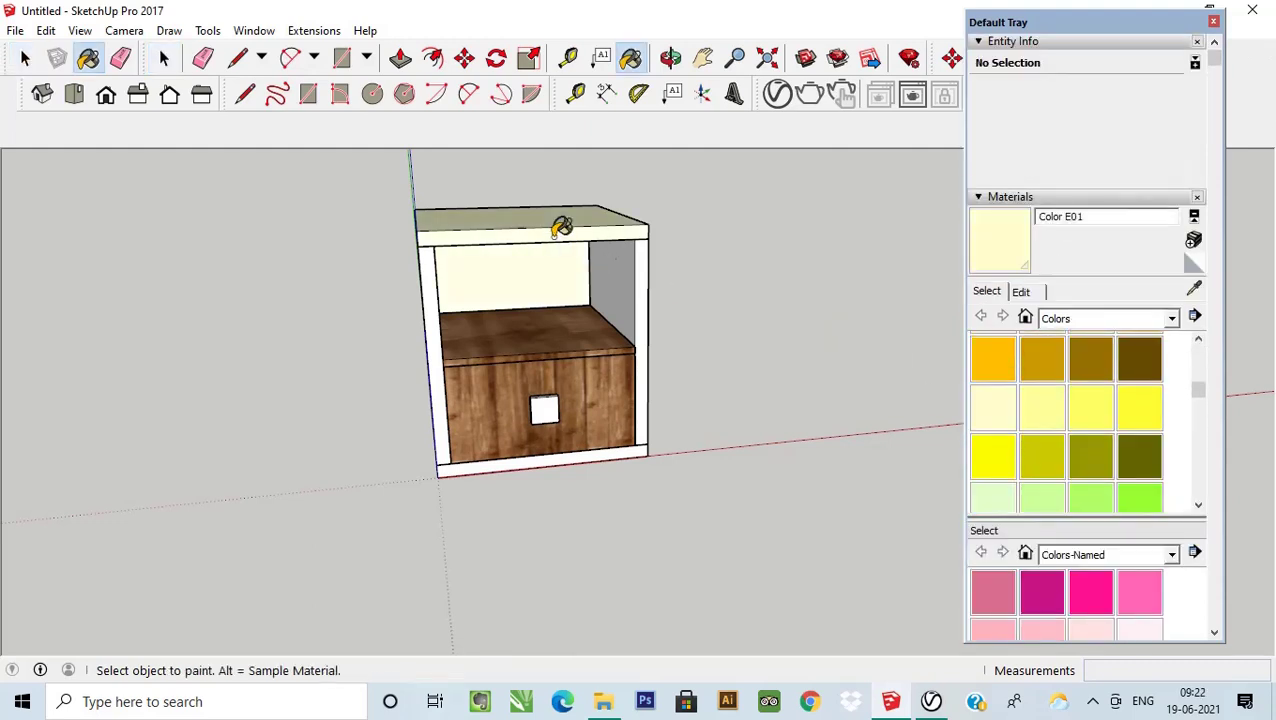
- Paint the drawer handle Color E01 and check the cabinet from an elevated corner view
scroll(572, 315, "up", 2)
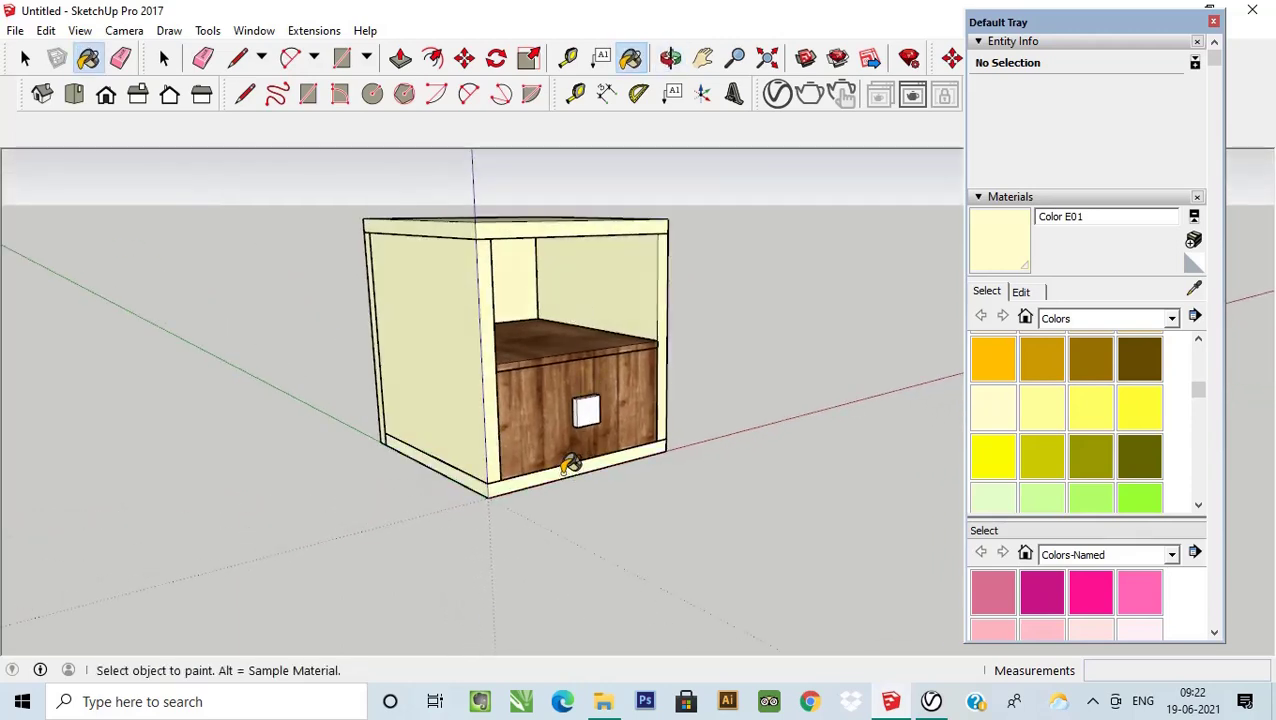
middle_click_drag(570, 466, 402, 421)
scroll(807, 260, "up", 3)
left_click(525, 438)
scroll(575, 400, "up", 2)
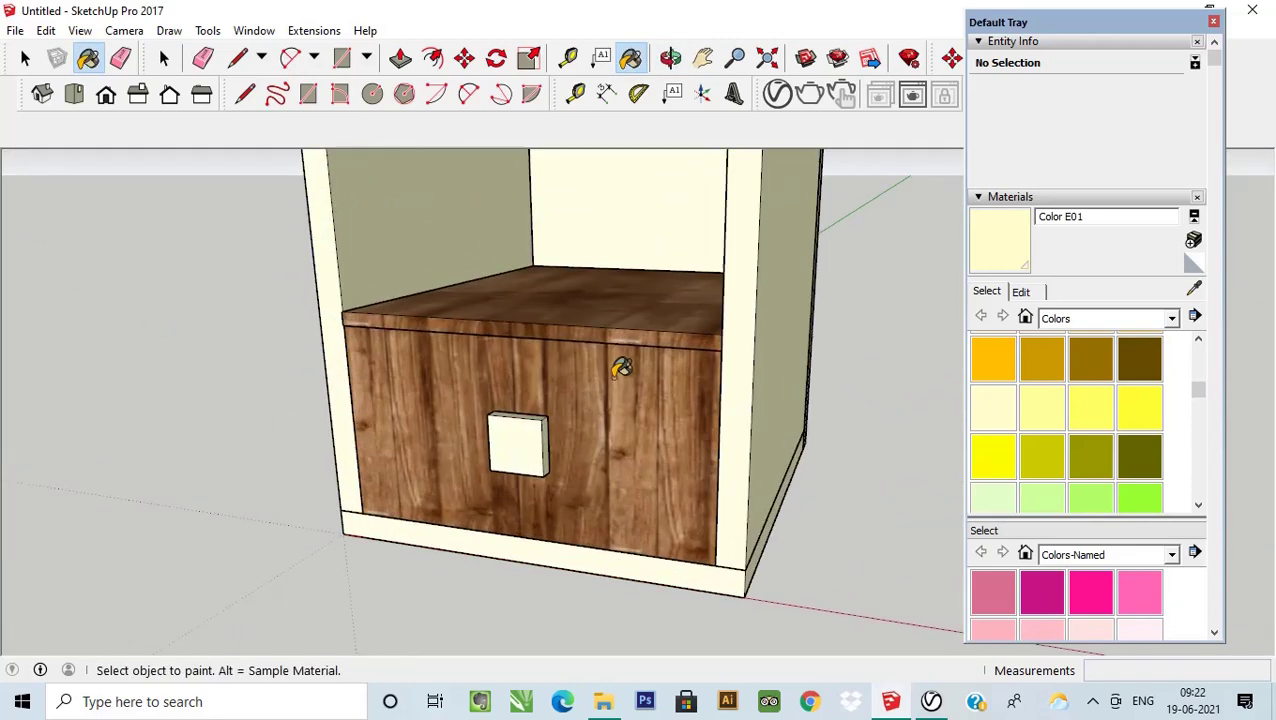
left_click(1213, 21)
scroll(692, 276, "down", 3)
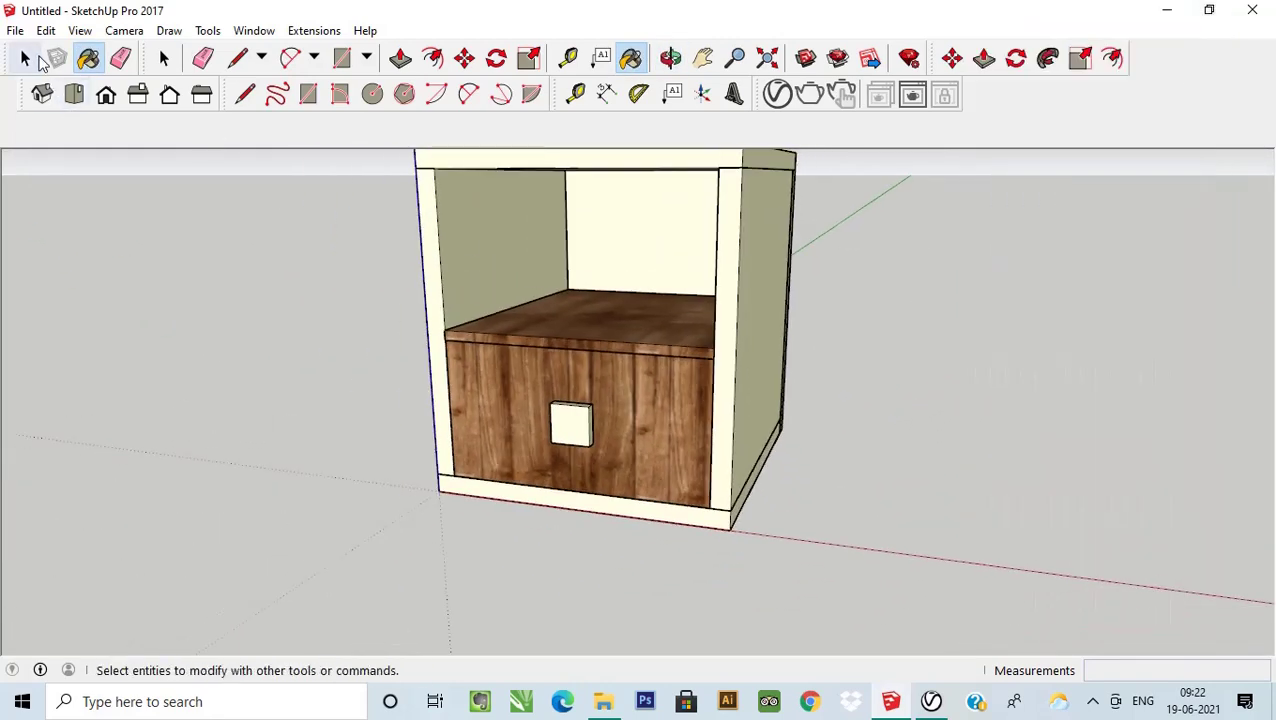
left_click(26, 58)
mouse_move(510, 348)
middle_mouse_down()
mouse_move(698, 213)
mouse_move(598, 342)
middle_mouse_up()
scroll(597, 335, "down", 3)
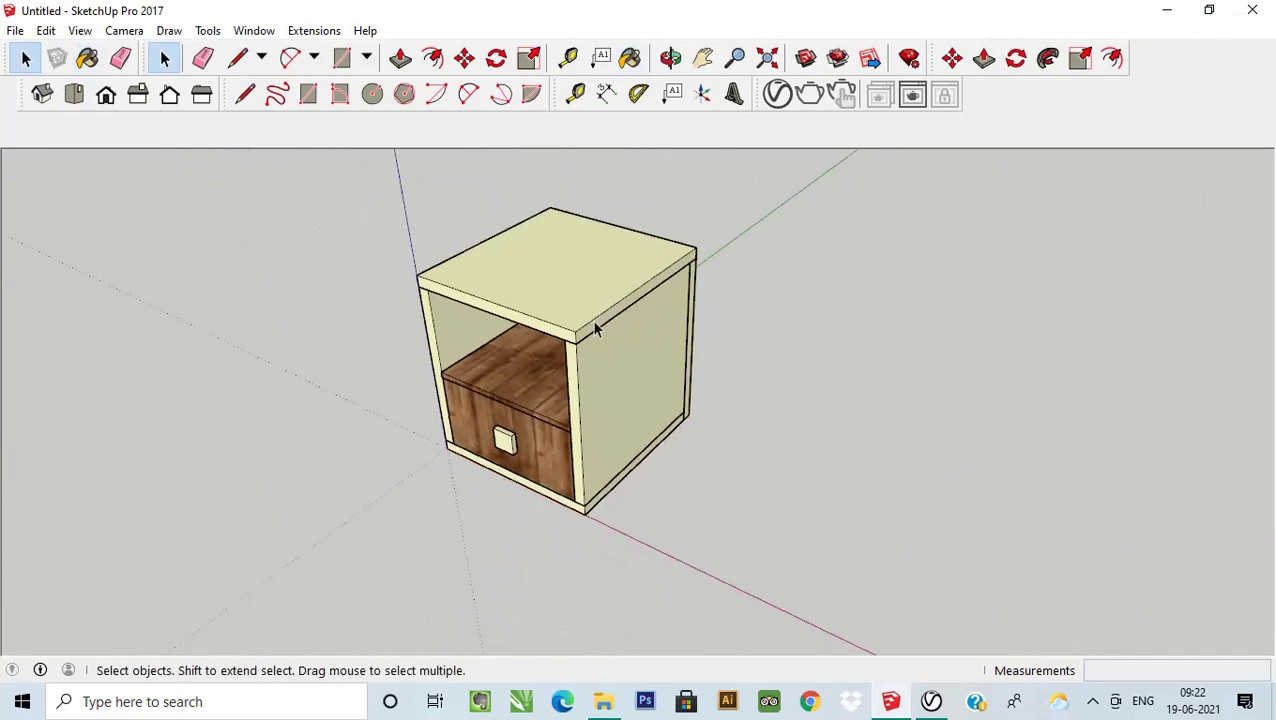
scroll(610, 330, "up", 2)
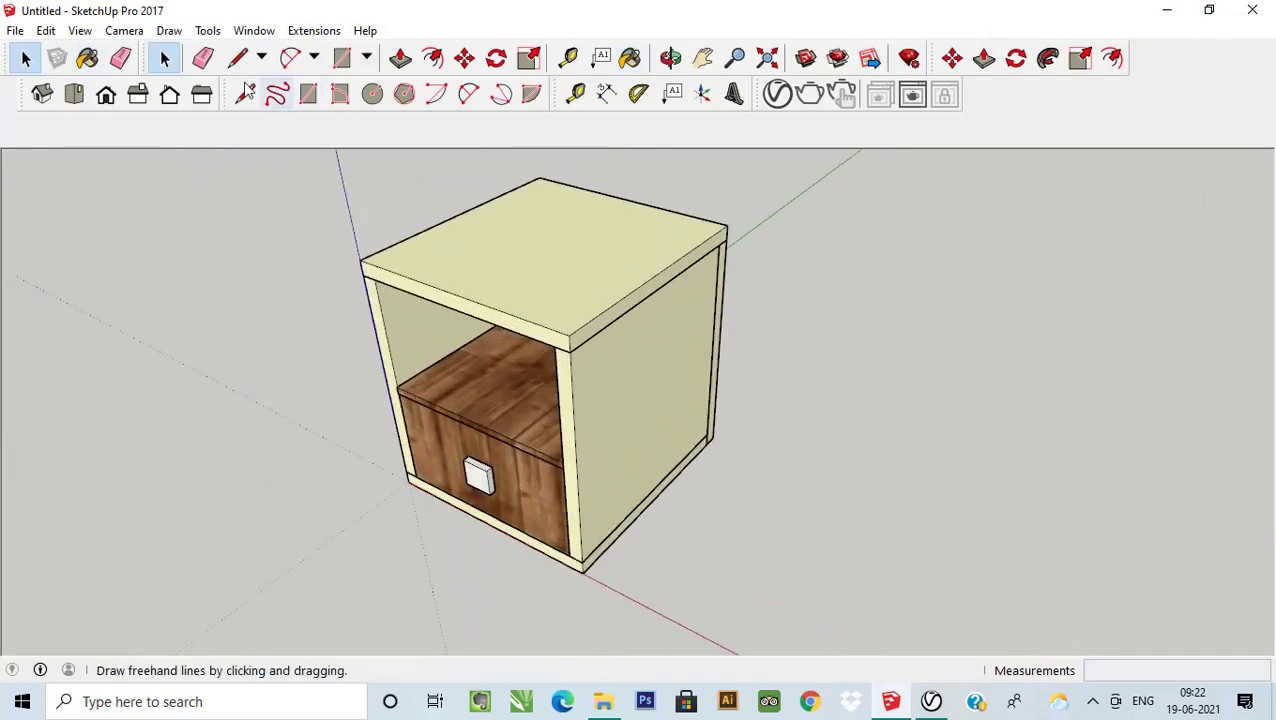
- Paint the top, sides, back and base with the white swatch from the Materials tray
left_click(87, 58)
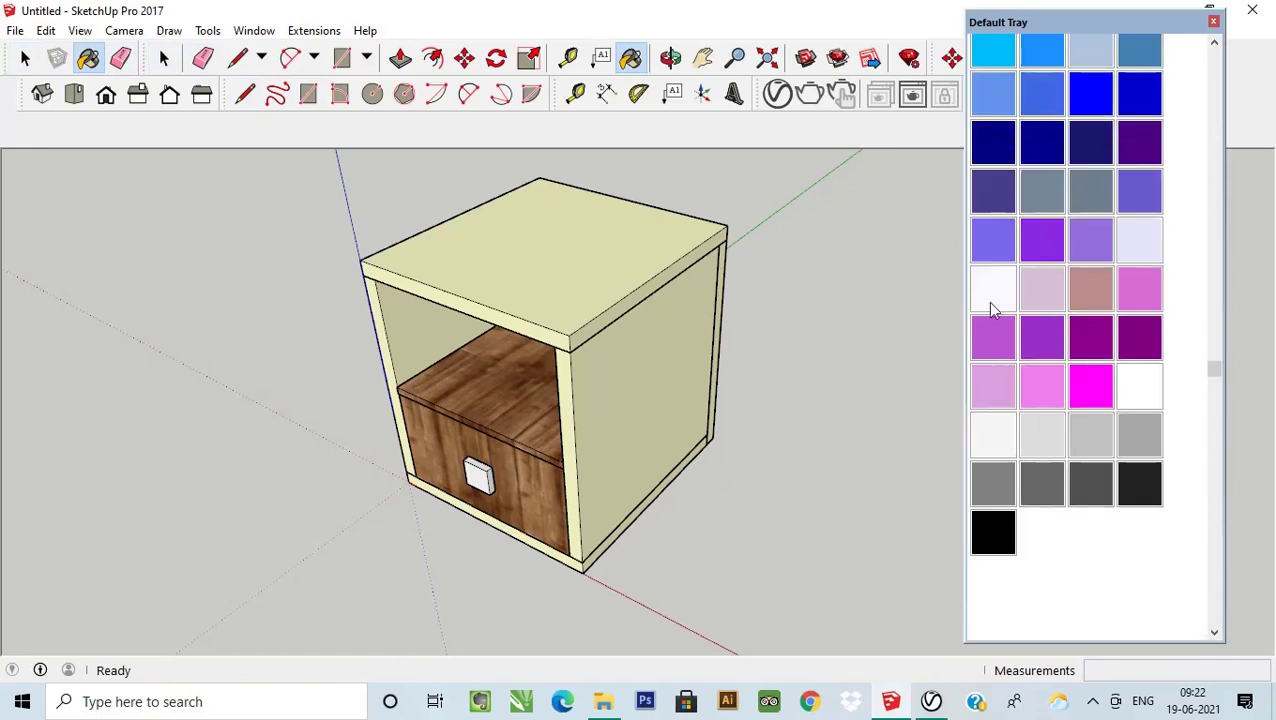
left_click(993, 290)
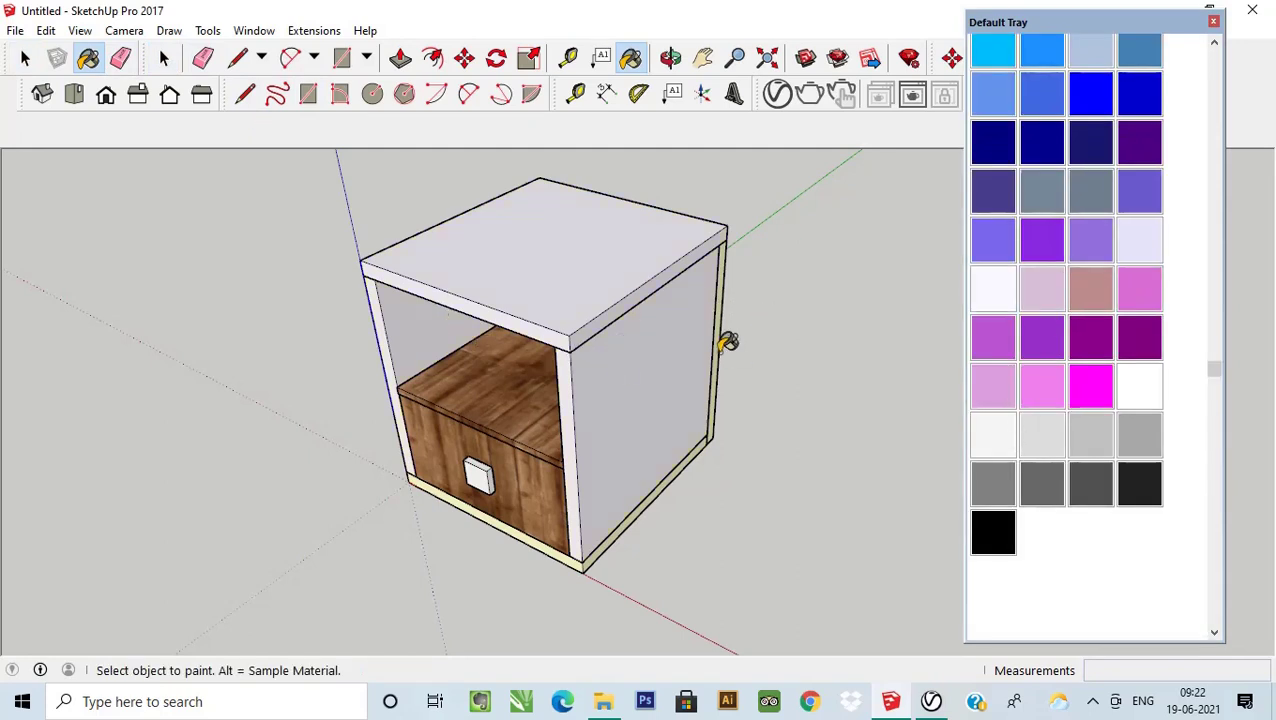
middle_click_drag(651, 499, 651, 499)
mouse_move(476, 457)
middle_mouse_down()
mouse_move(926, 461)
mouse_move(629, 312)
mouse_move(703, 364)
mouse_move(547, 327)
middle_mouse_up()
scroll(622, 375, "down", 3)
left_click(1214, 22)
scroll(752, 373, "up", 3)
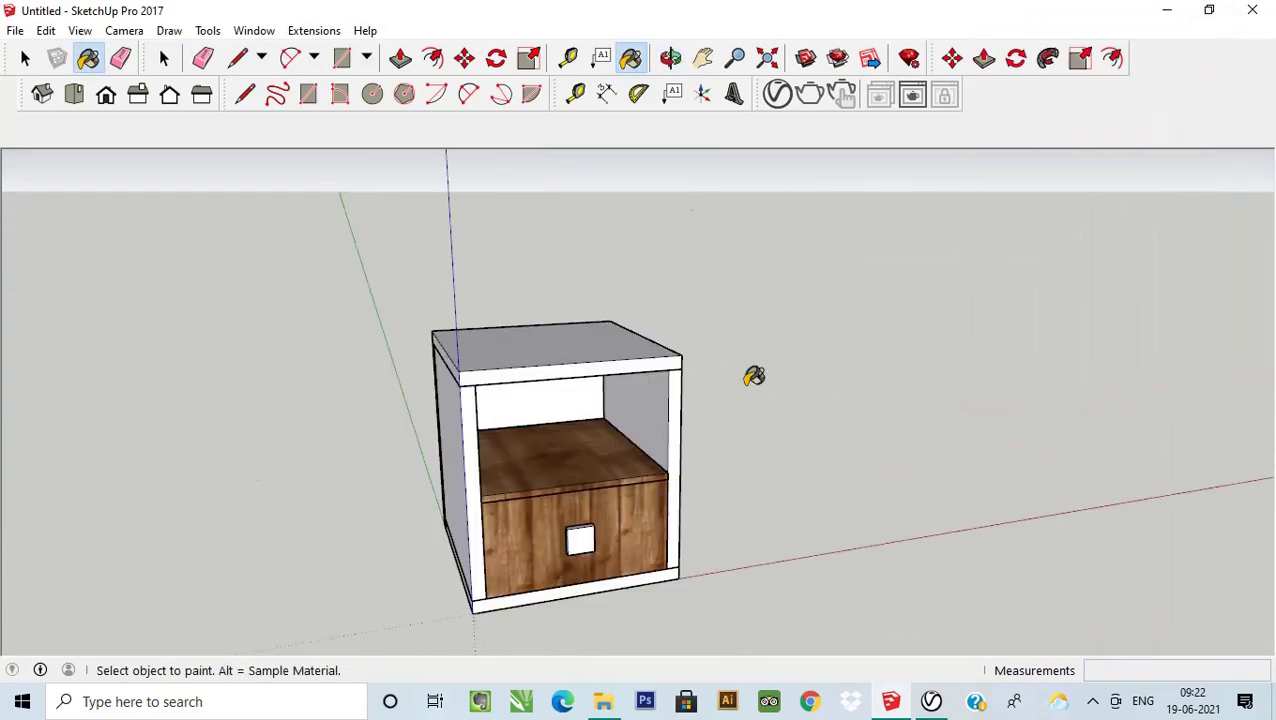